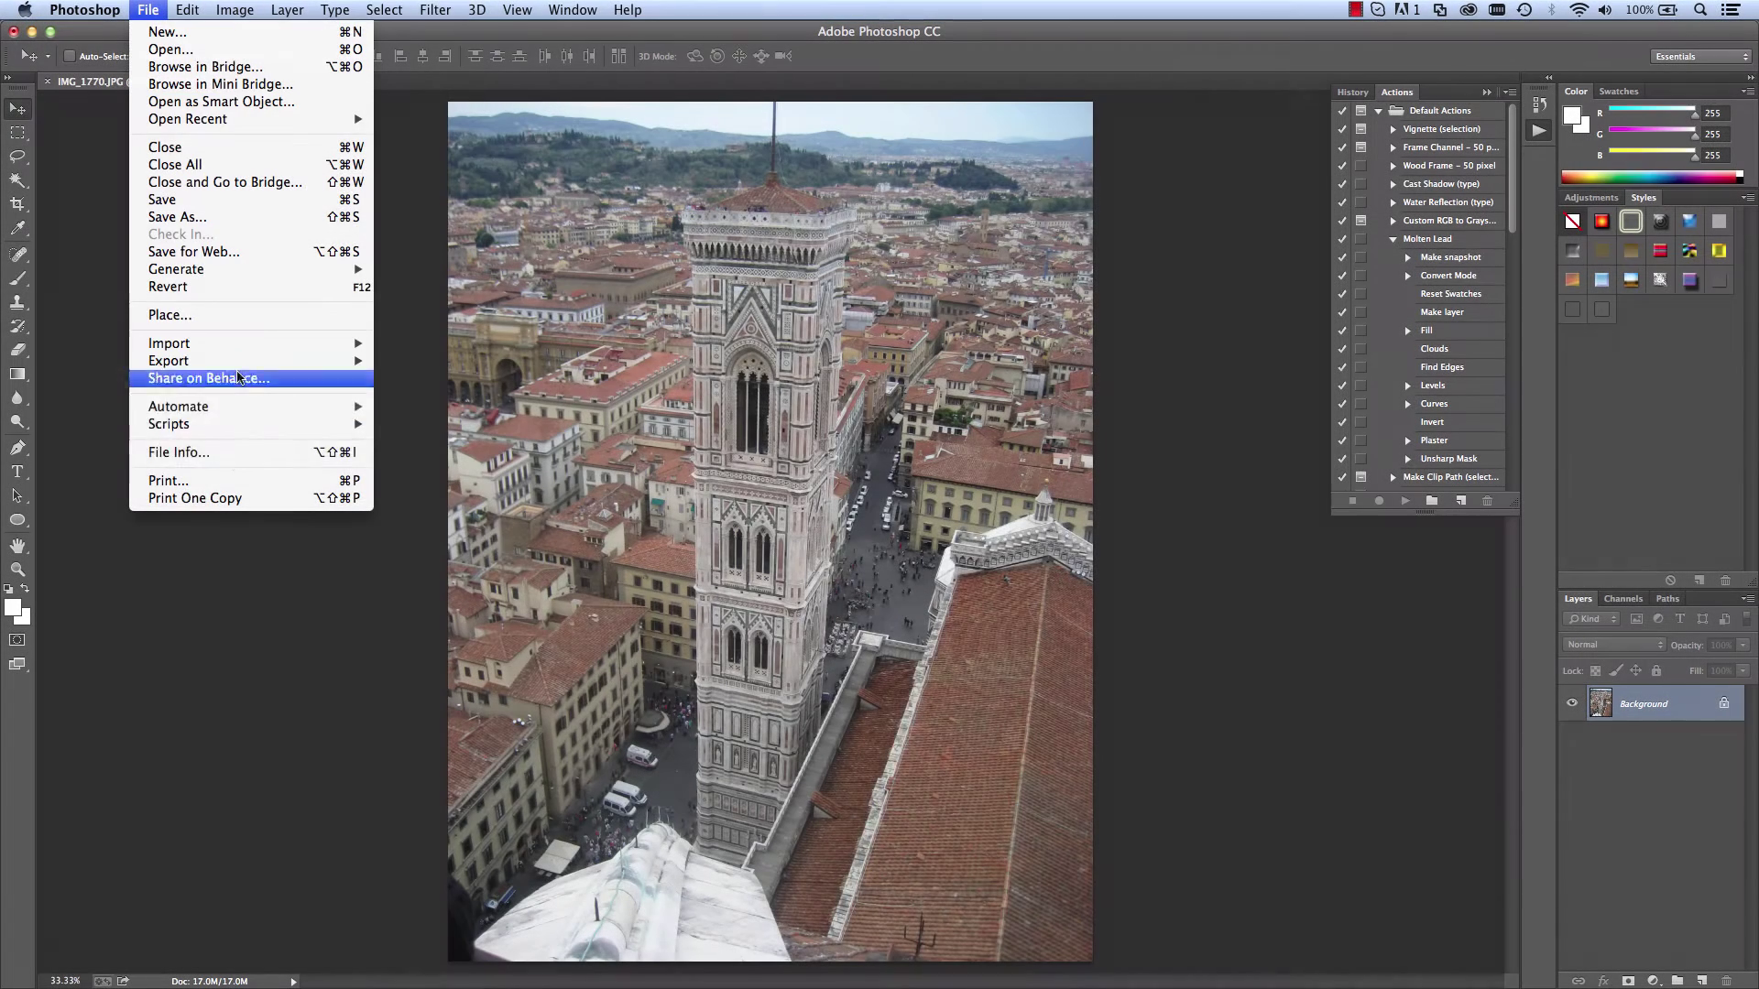
Step: Inspect the photo's File Info metadata on the IPTC, IPTC Extension and Camera Data tabs
{"action": "left_click", "coordinate": [178, 451]}
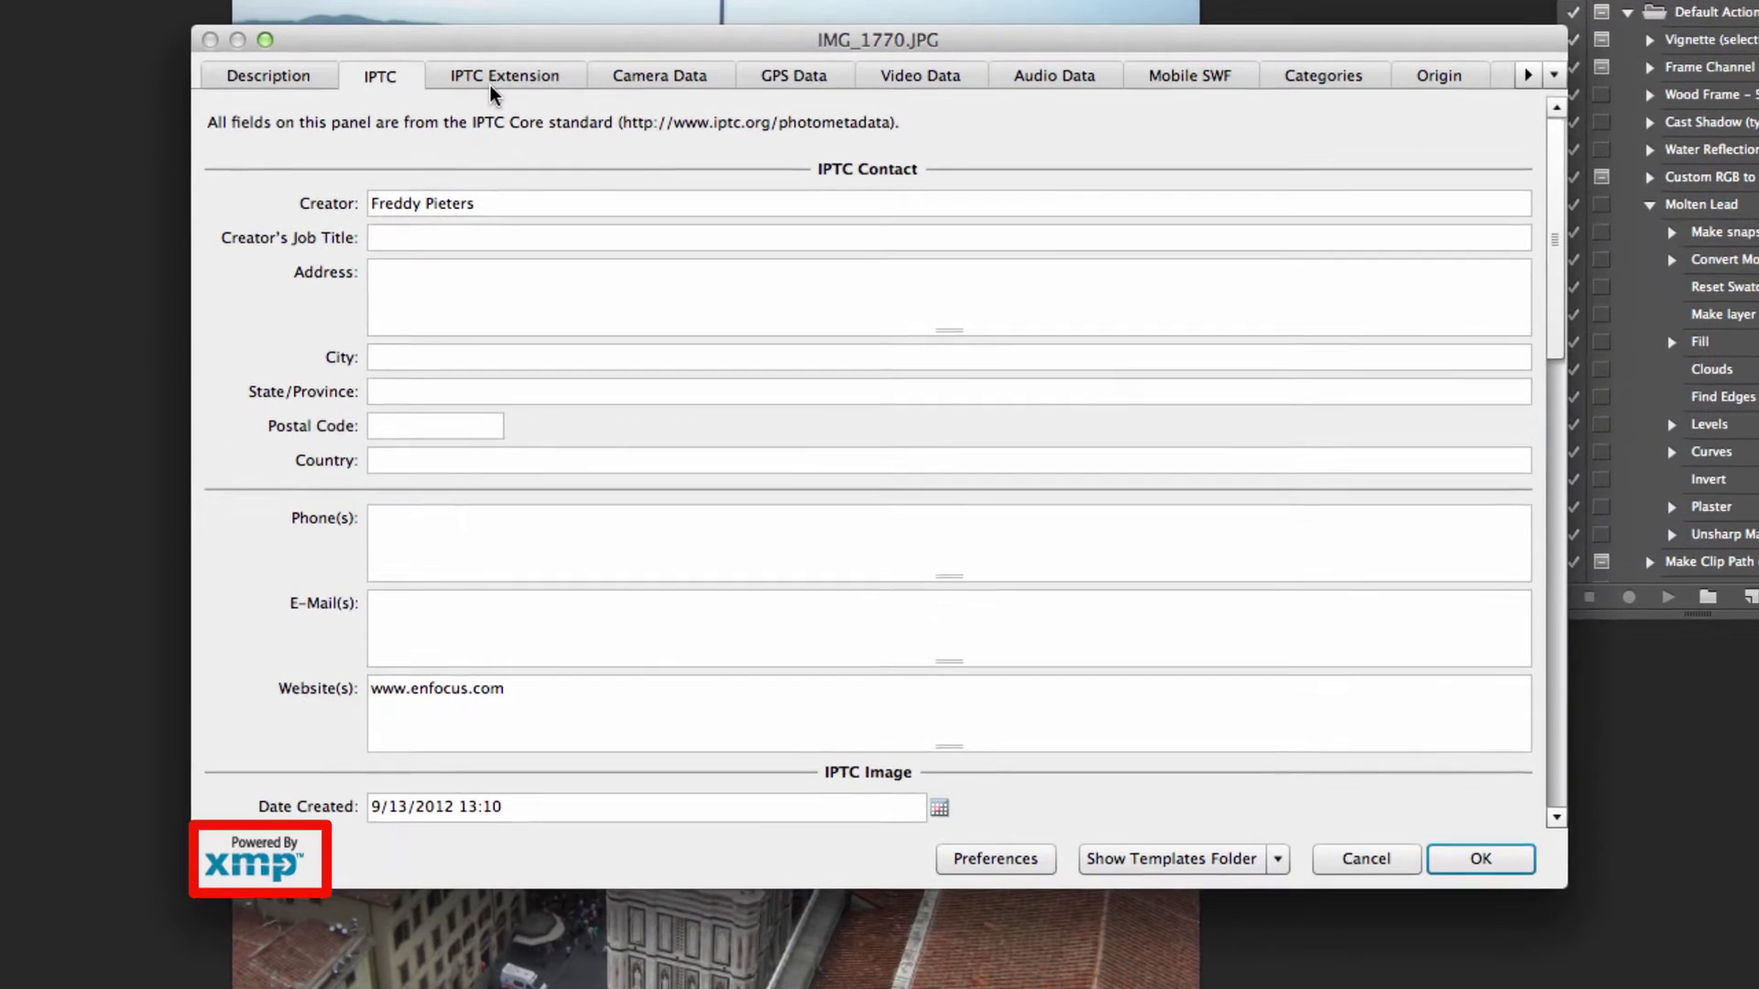
{"action": "left_click", "coordinate": [622, 158]}
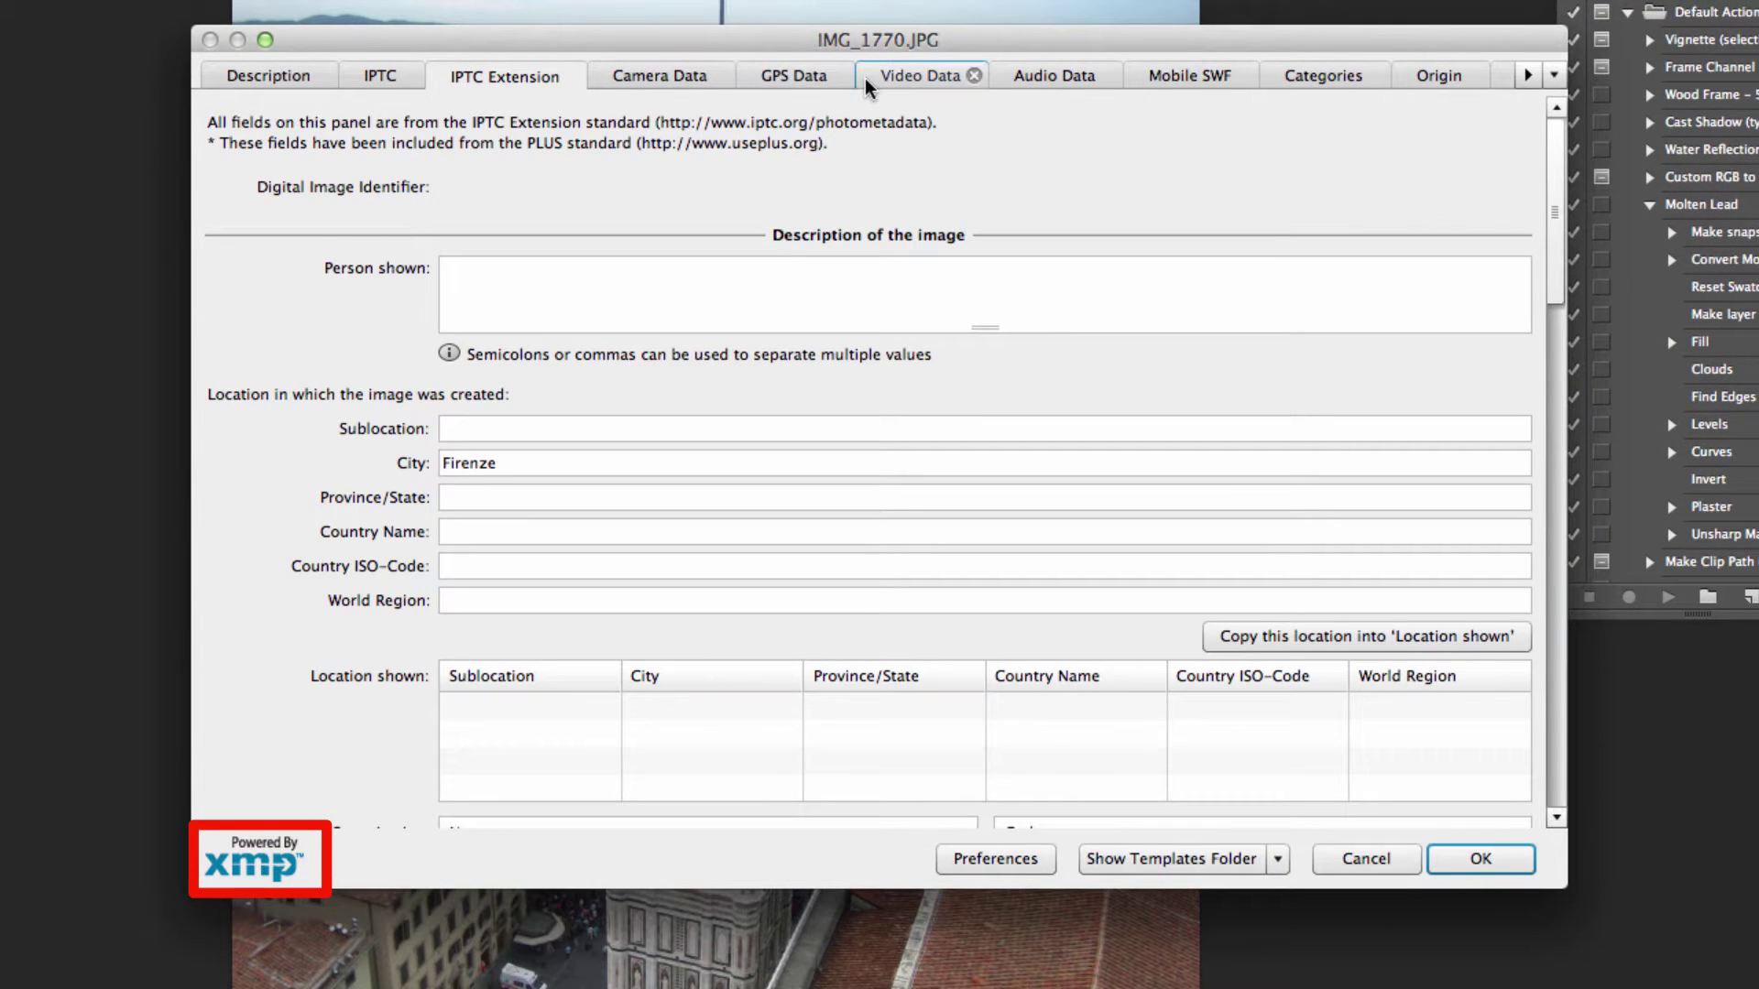
{"action": "left_click", "coordinate": [701, 75]}
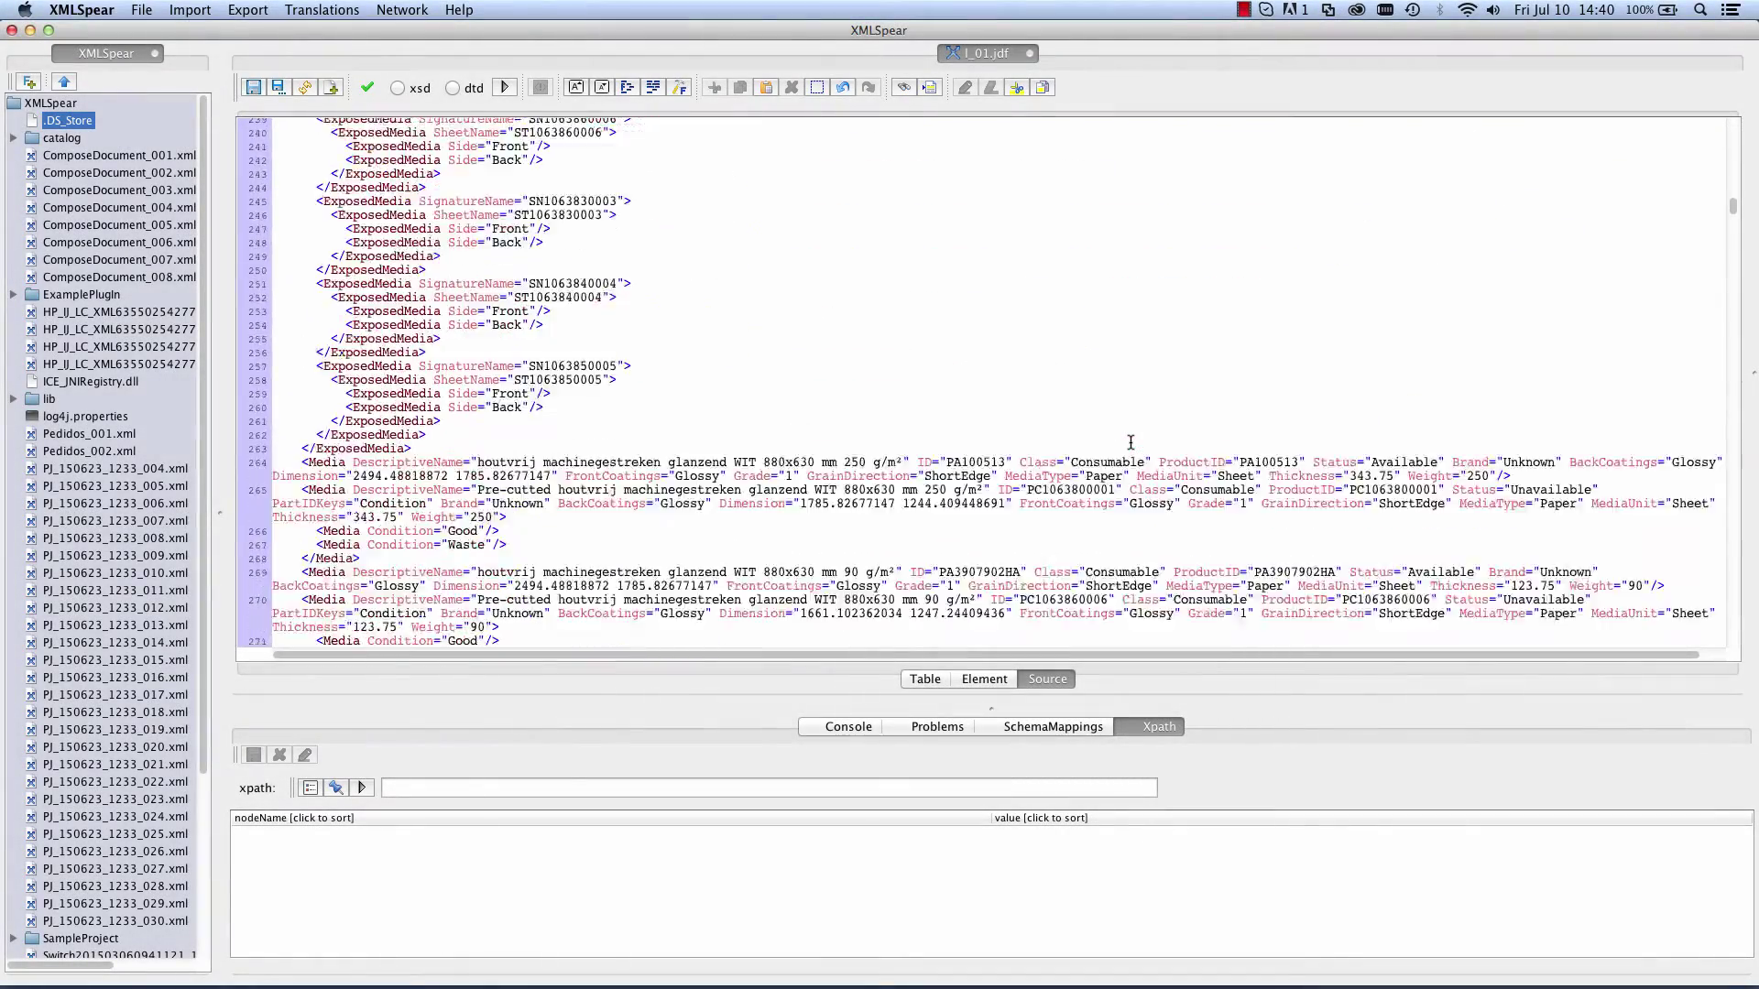
Step: Scroll down the l_01.jdf XML source to its 'Katern 6 (16 p)' Component and Layout entries
{"action": "scroll", "coordinate": [1130, 443], "scroll_direction": "down", "scroll_amount": 20}
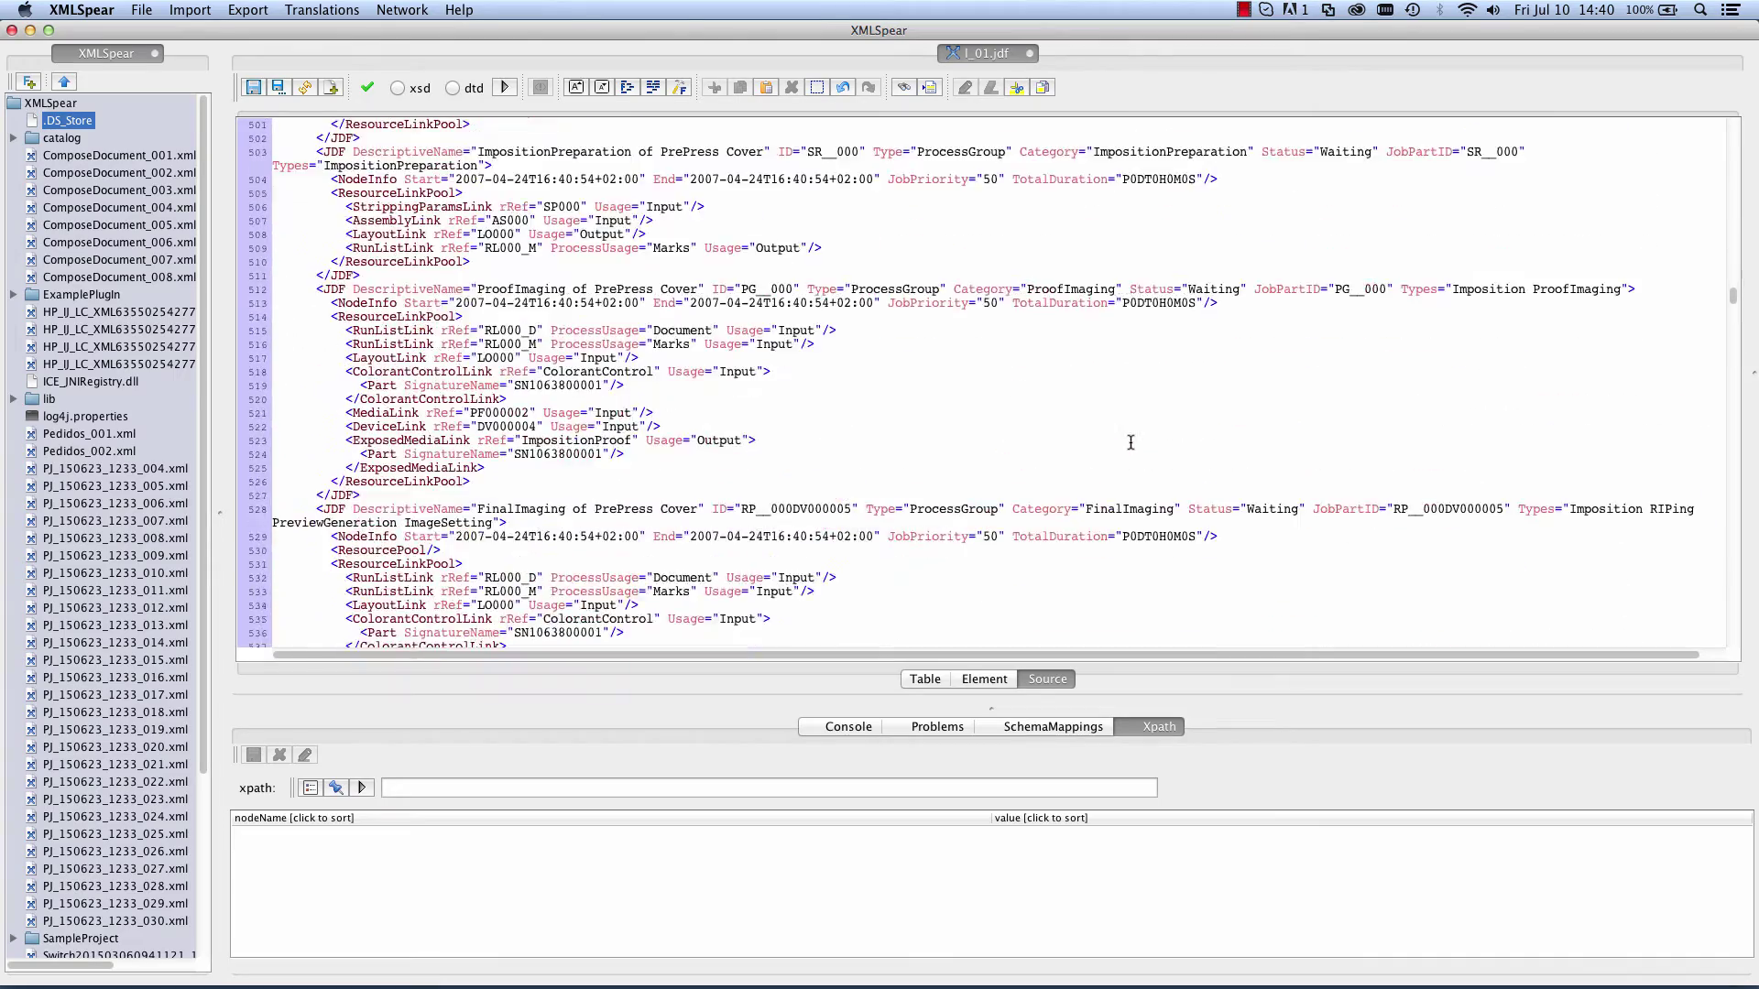
{"action": "scroll", "coordinate": [1131, 443], "scroll_direction": "down", "scroll_amount": 20}
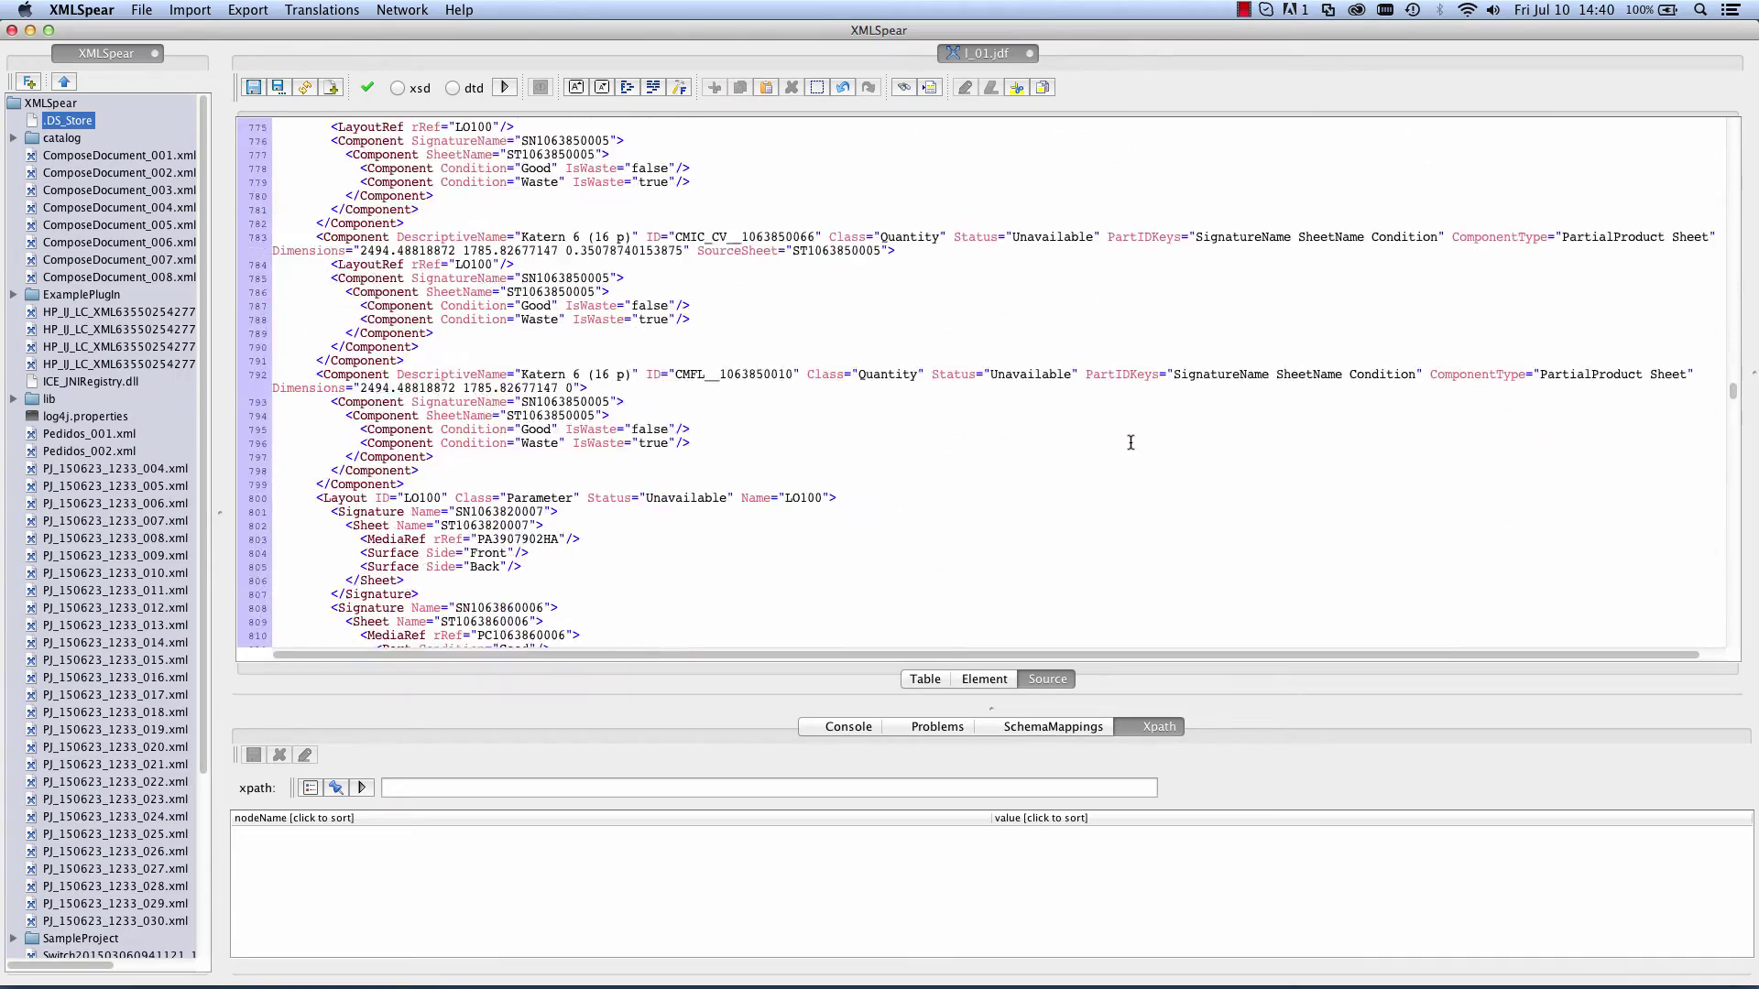
{"action": "scroll", "coordinate": [1131, 443], "scroll_direction": "down", "scroll_amount": 15}
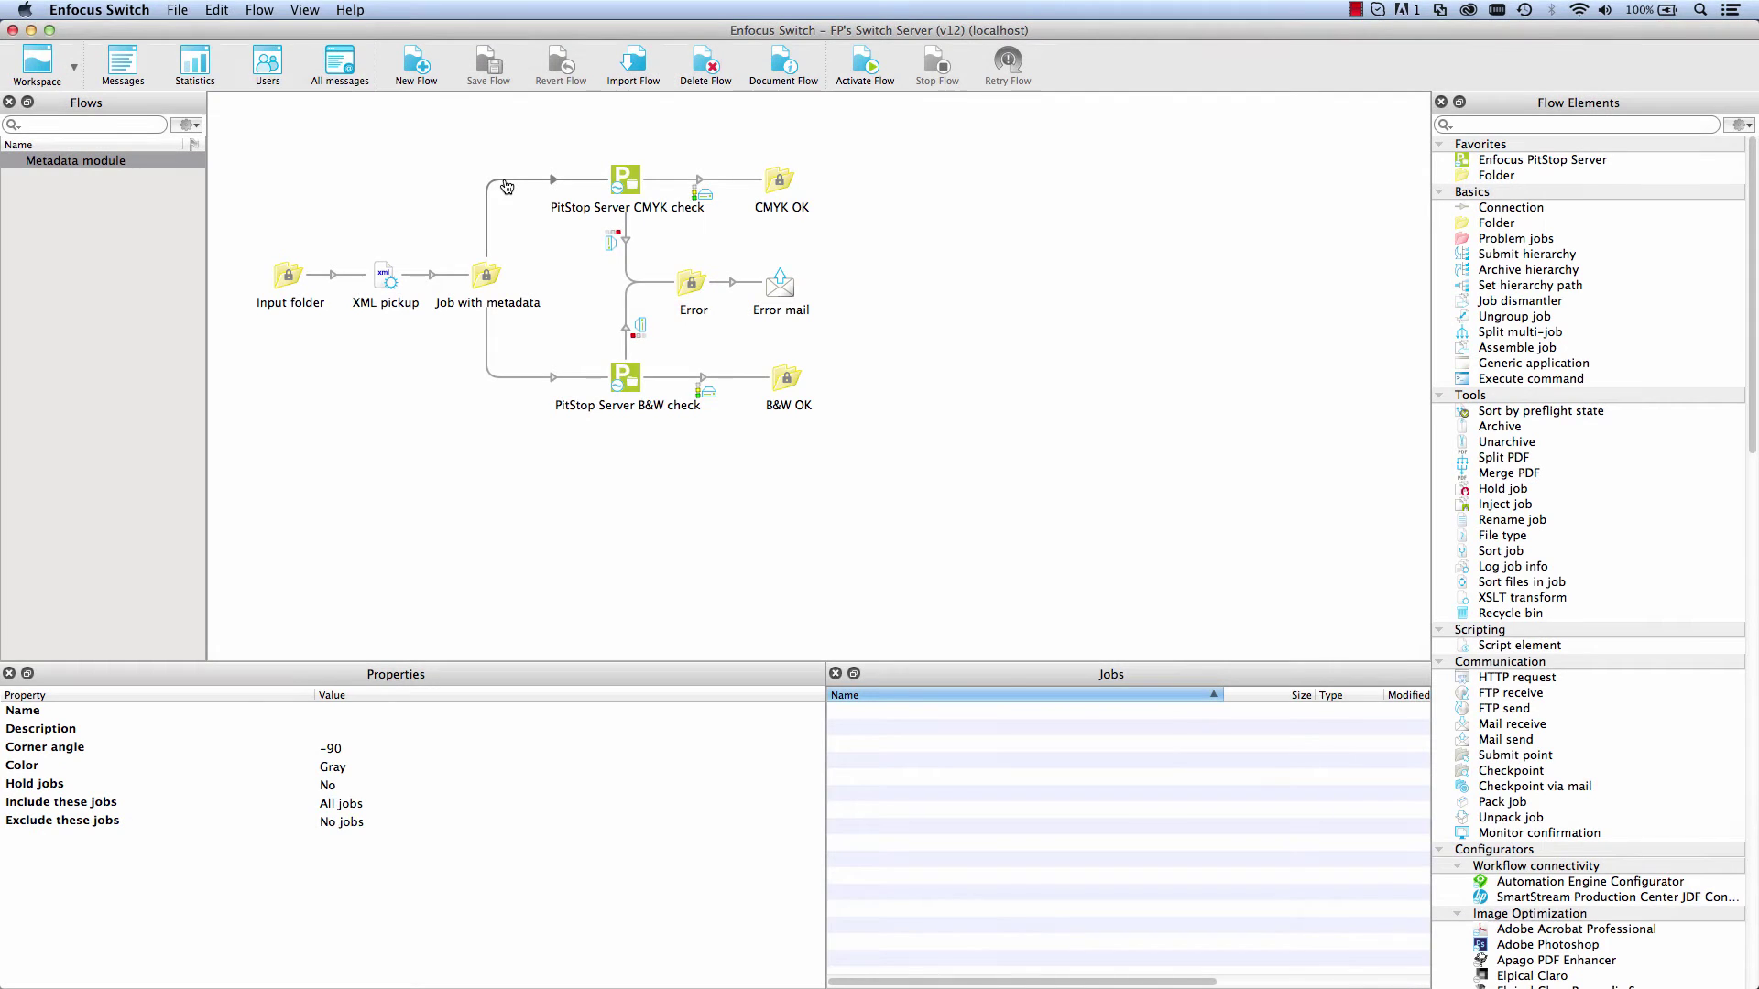
Step: Preview the CMYK connection's 'Define condition with variables' dialog, then cancel it unchanged
{"action": "right_click", "coordinate": [506, 186]}
{"action": "mouse_move", "coordinate": [577, 273]}
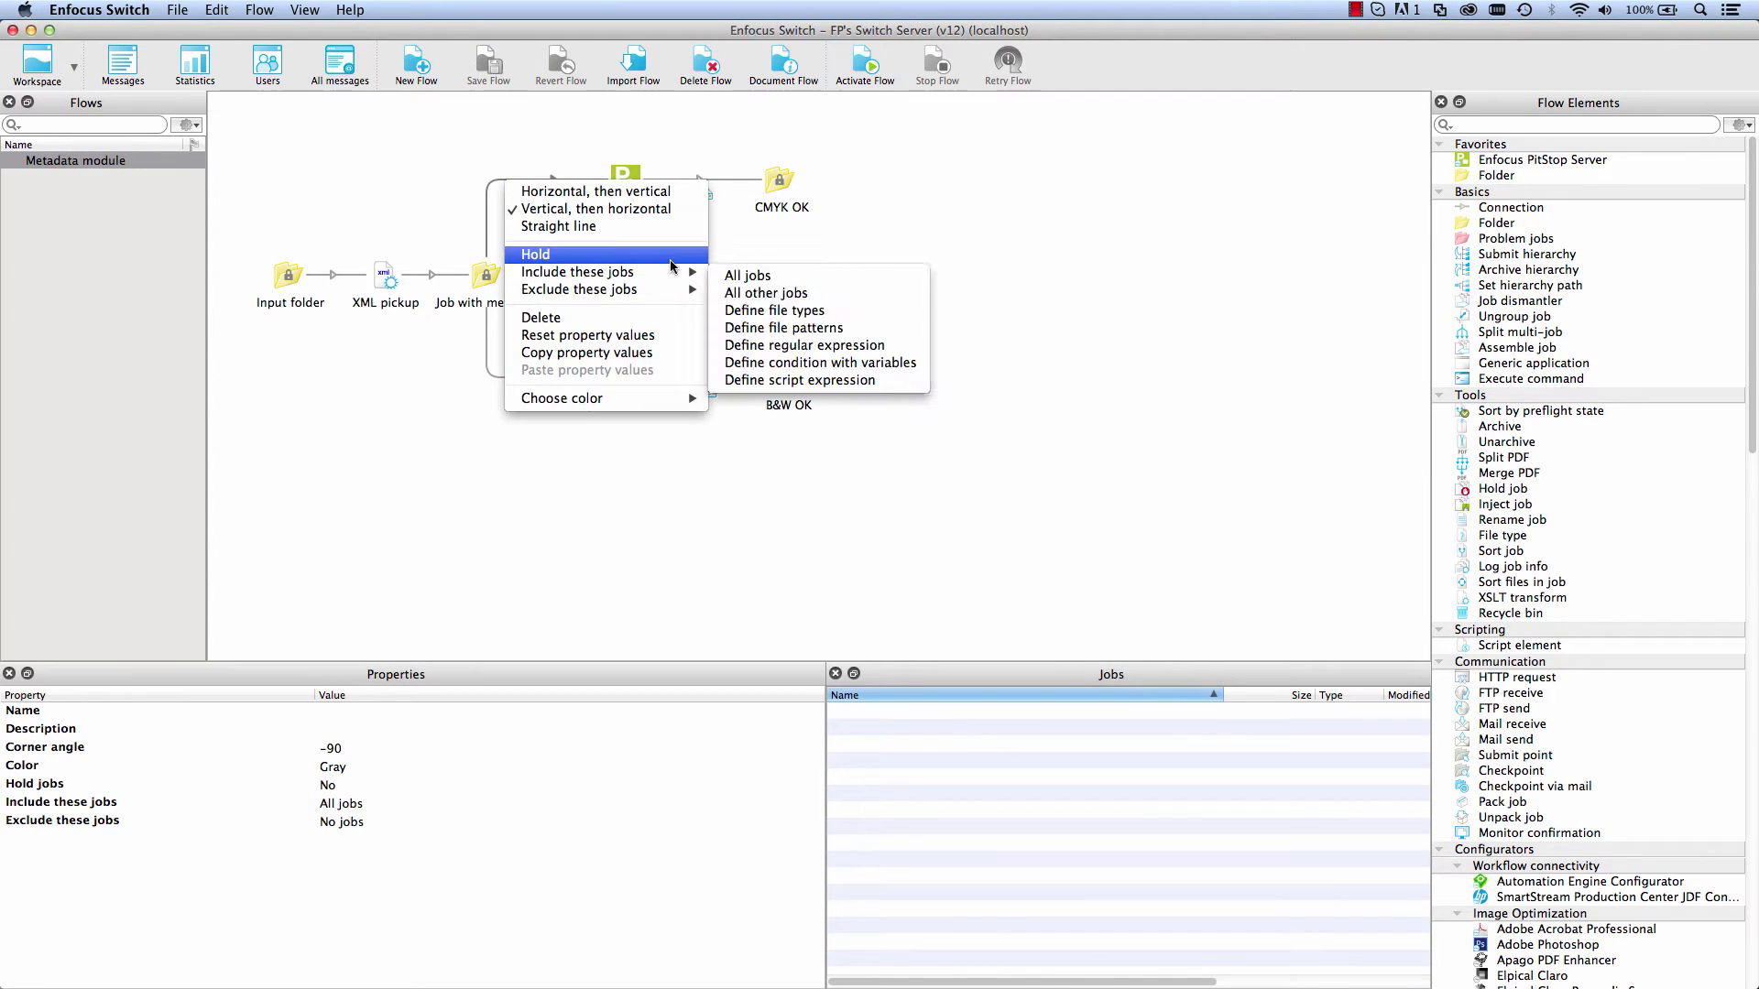
{"action": "left_click", "coordinate": [834, 366]}
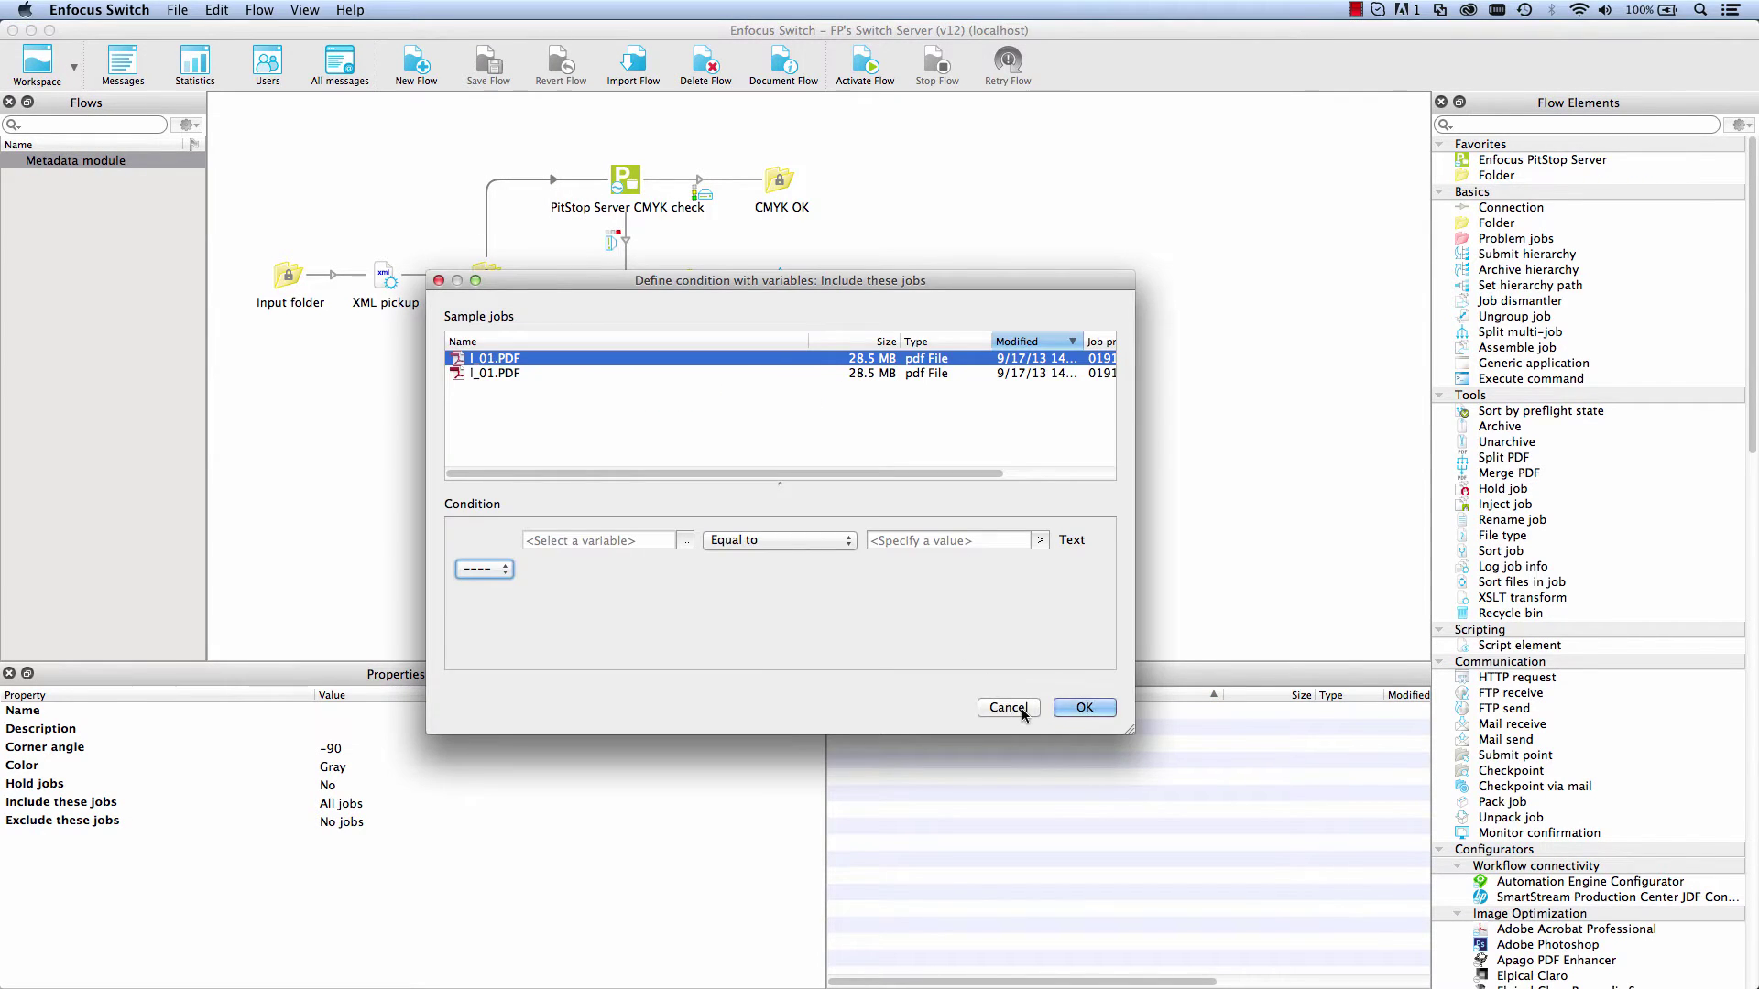
{"action": "left_click", "coordinate": [1009, 708]}
Step: Bring up the value choices for the Error mail element's To addresses
{"action": "left_click", "coordinate": [776, 295]}
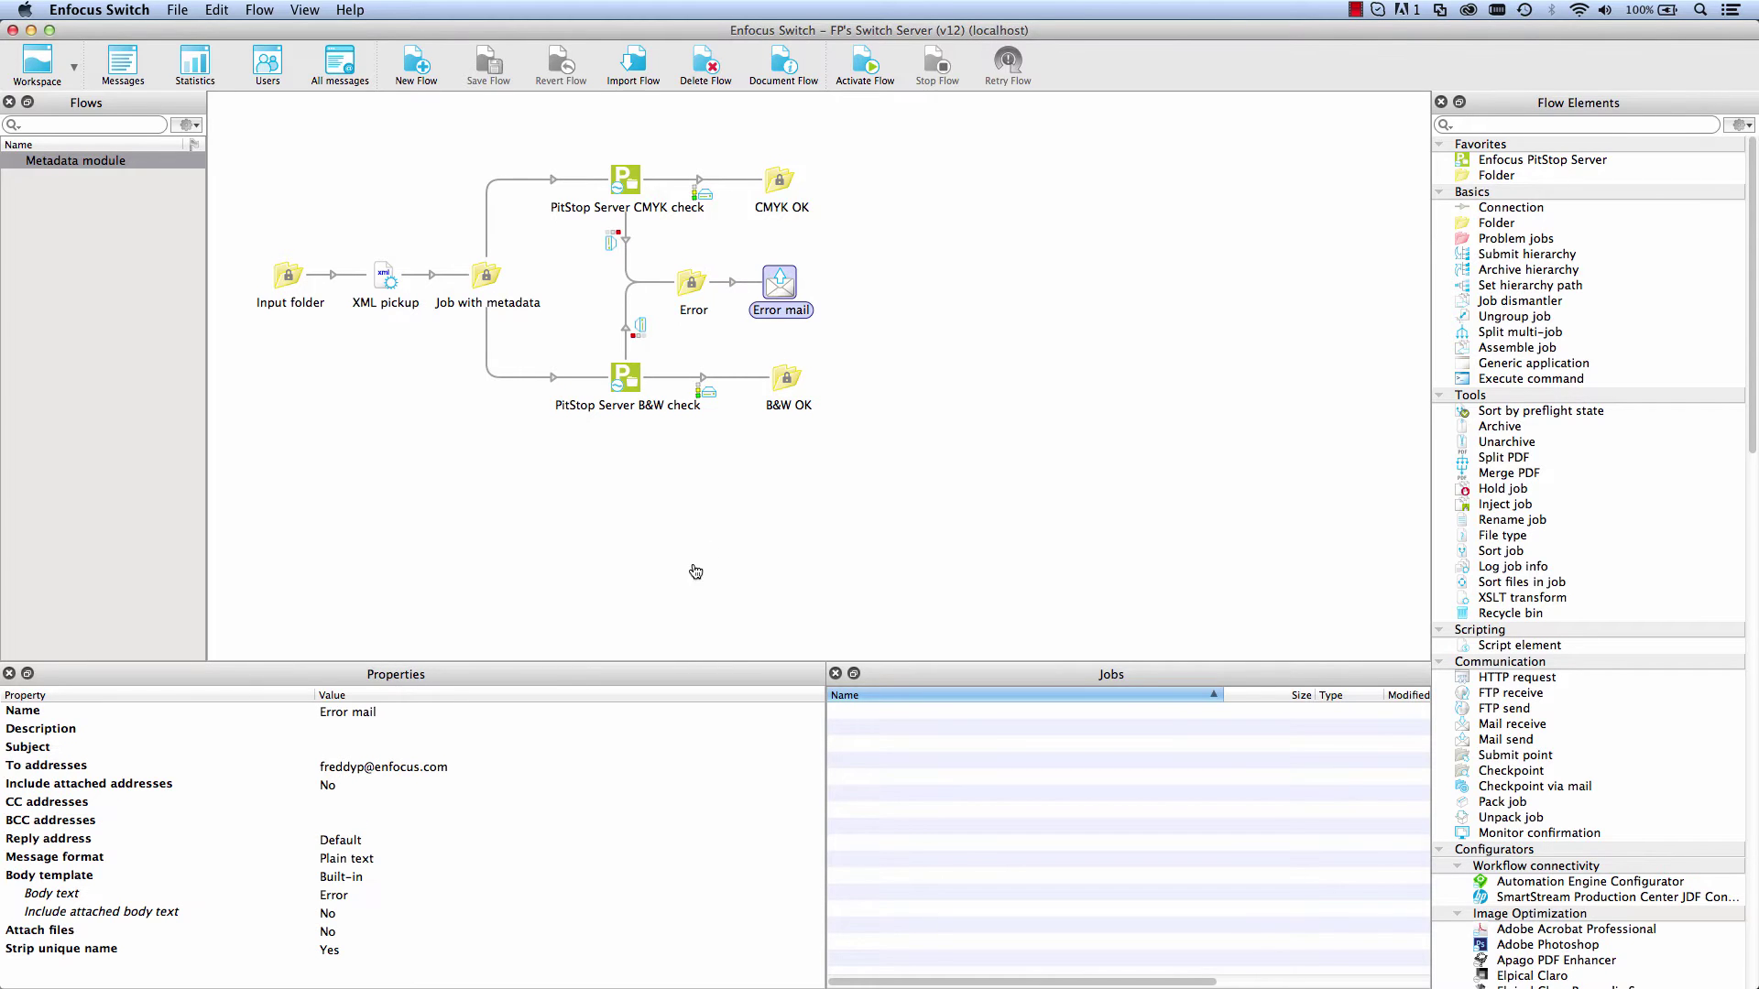
{"action": "left_click", "coordinate": [460, 774]}
{"action": "left_click", "coordinate": [814, 765]}
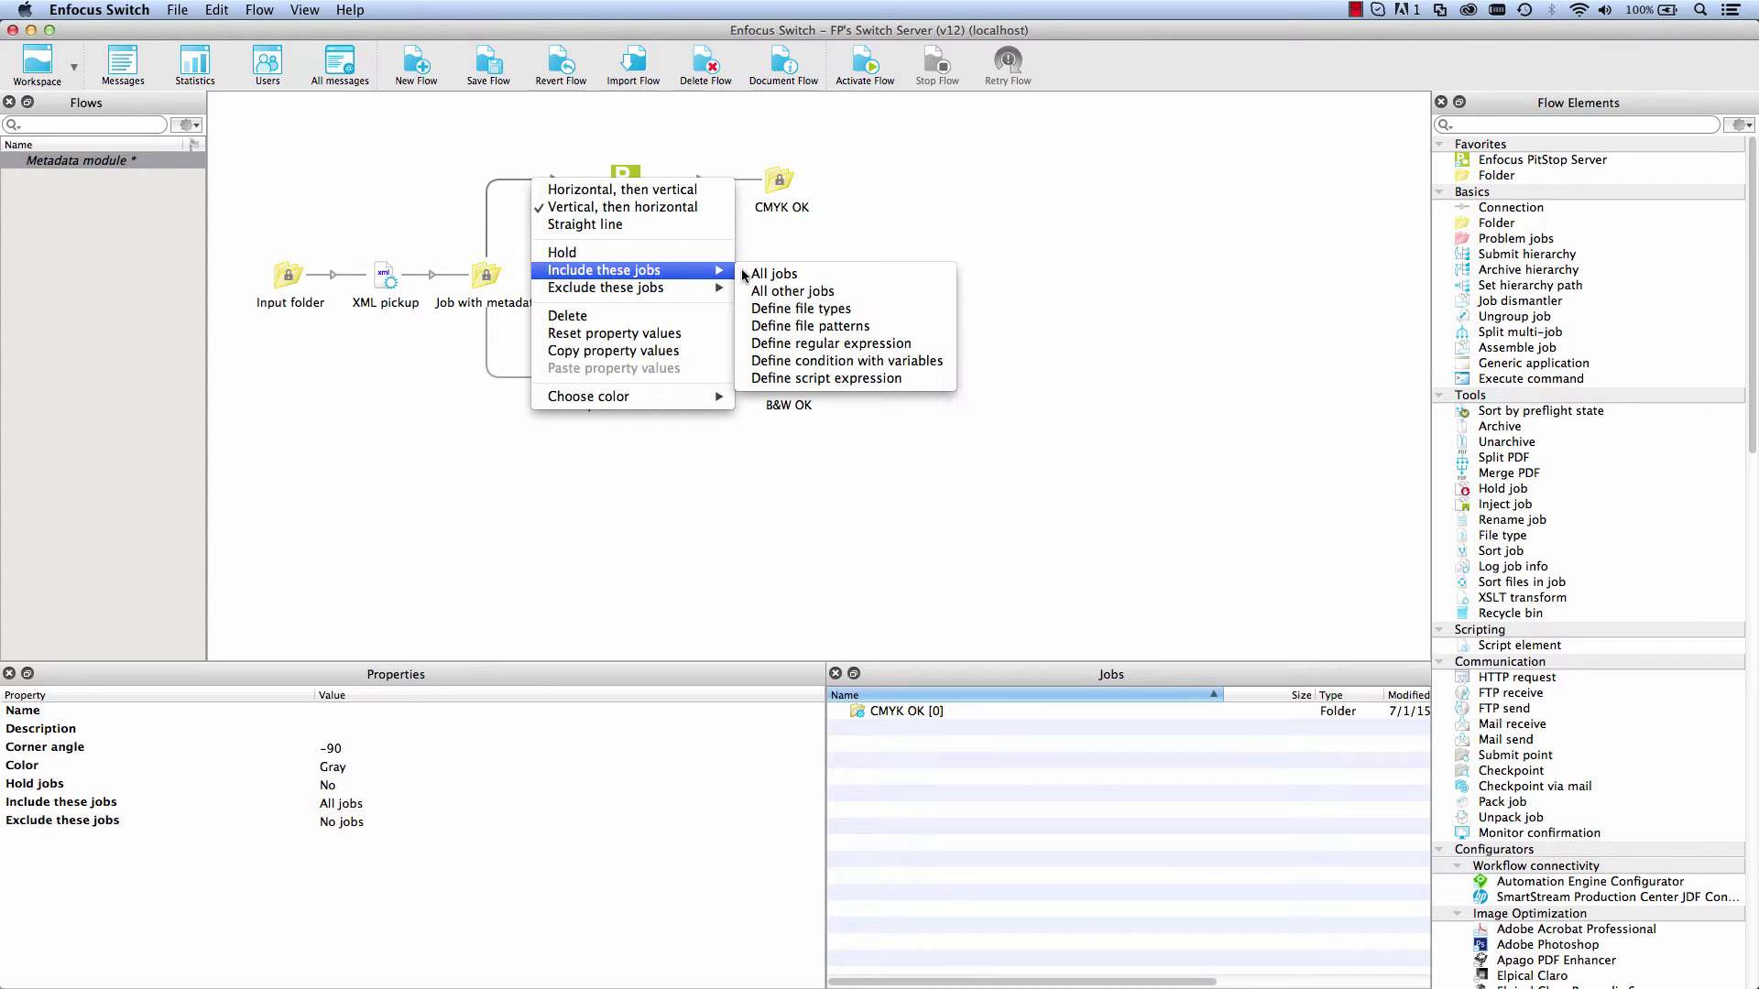
Step: Begin a condition on the CMYK connection using the Metadata Text variable and the Xml dataset
{"action": "left_click", "coordinate": [825, 363]}
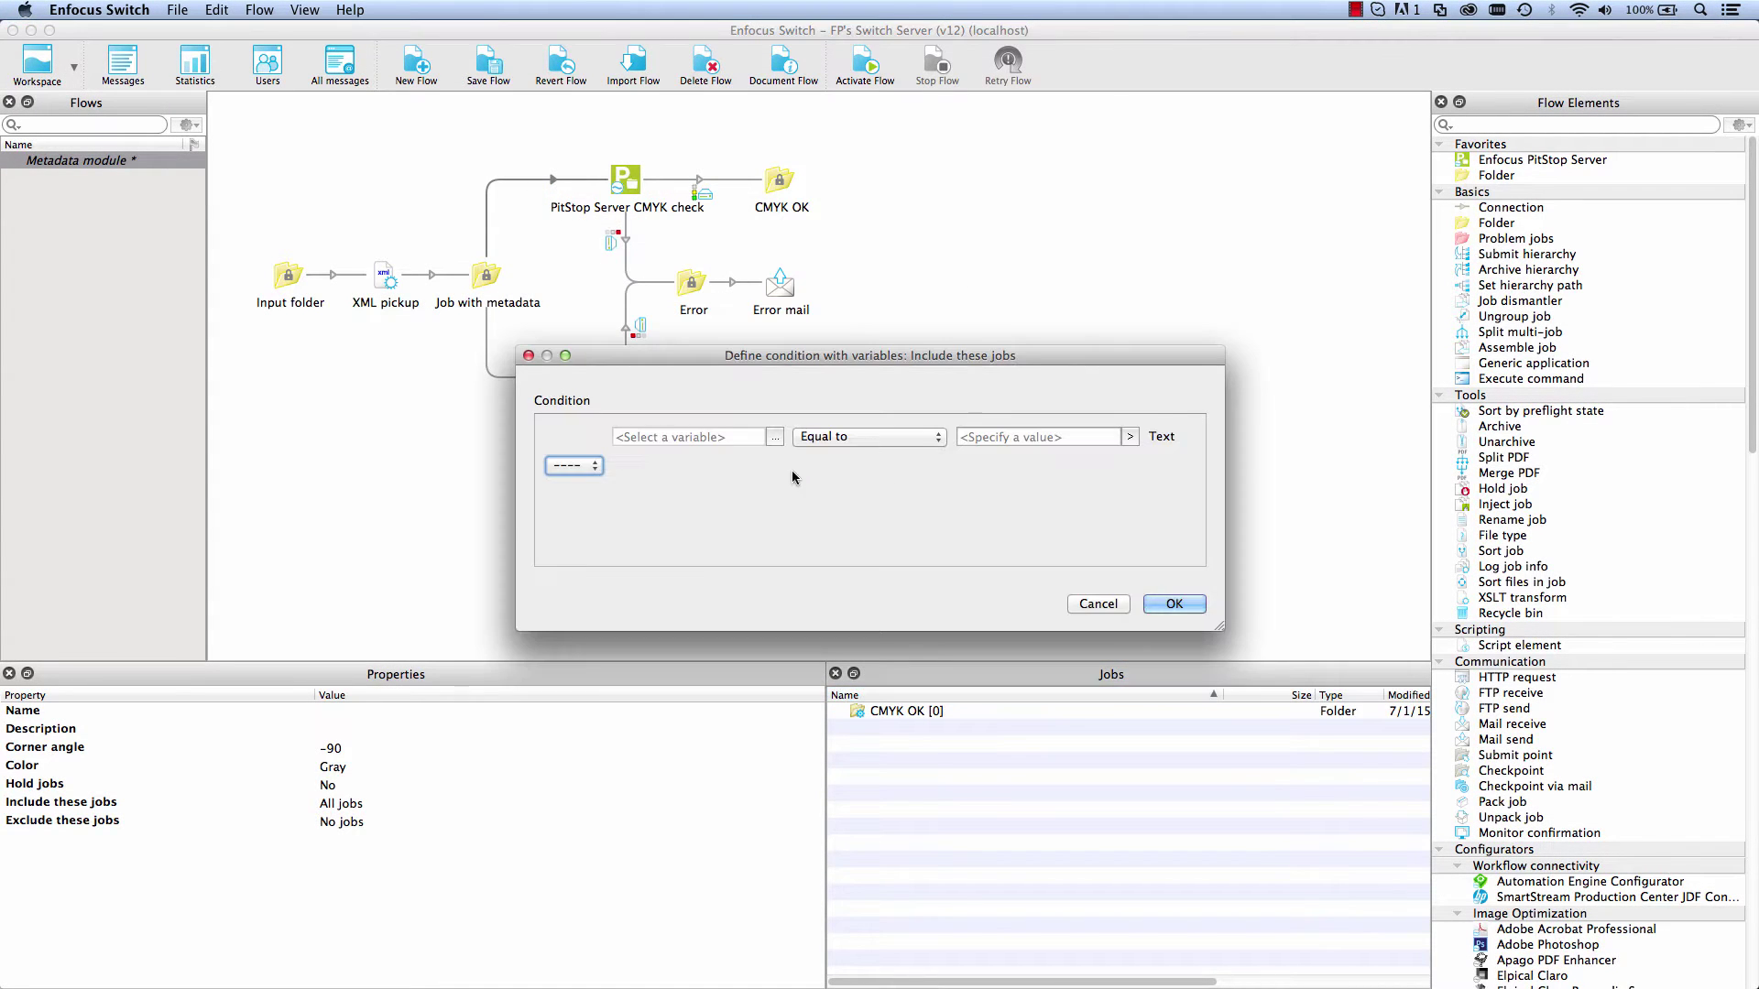
{"action": "left_click", "coordinate": [773, 561]}
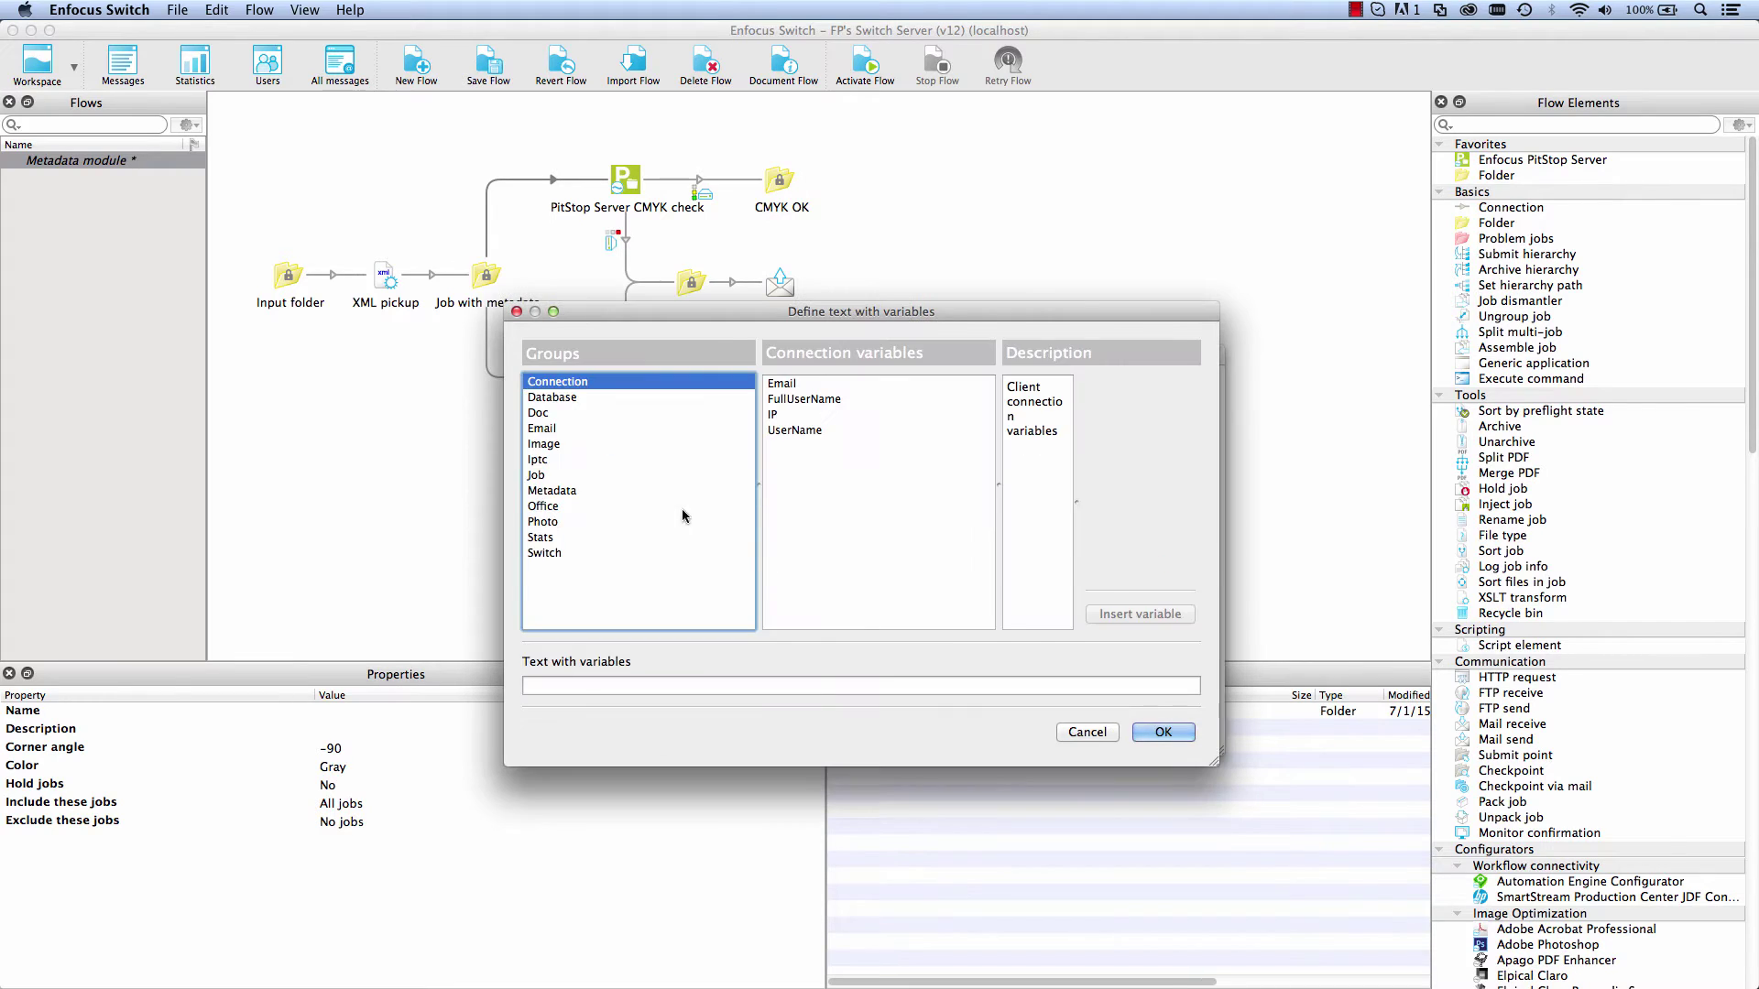
{"action": "left_click", "coordinate": [542, 617]}
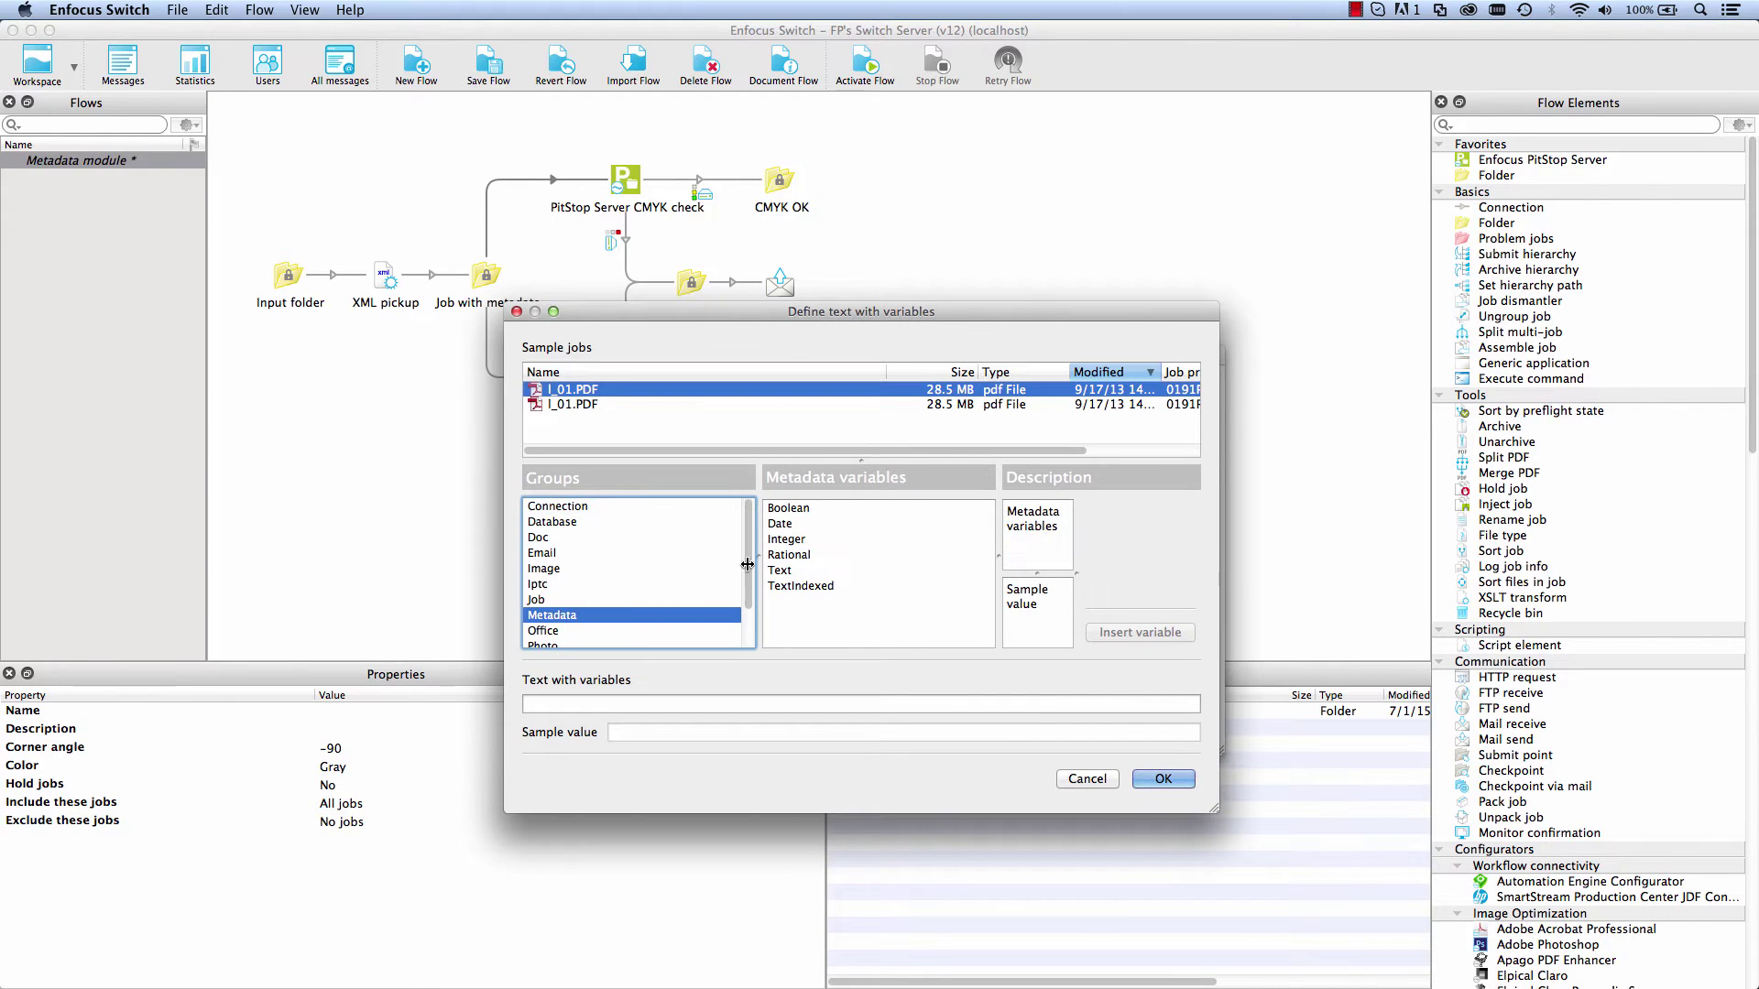
{"action": "left_click", "coordinate": [789, 571]}
{"action": "left_click", "coordinate": [1178, 524]}
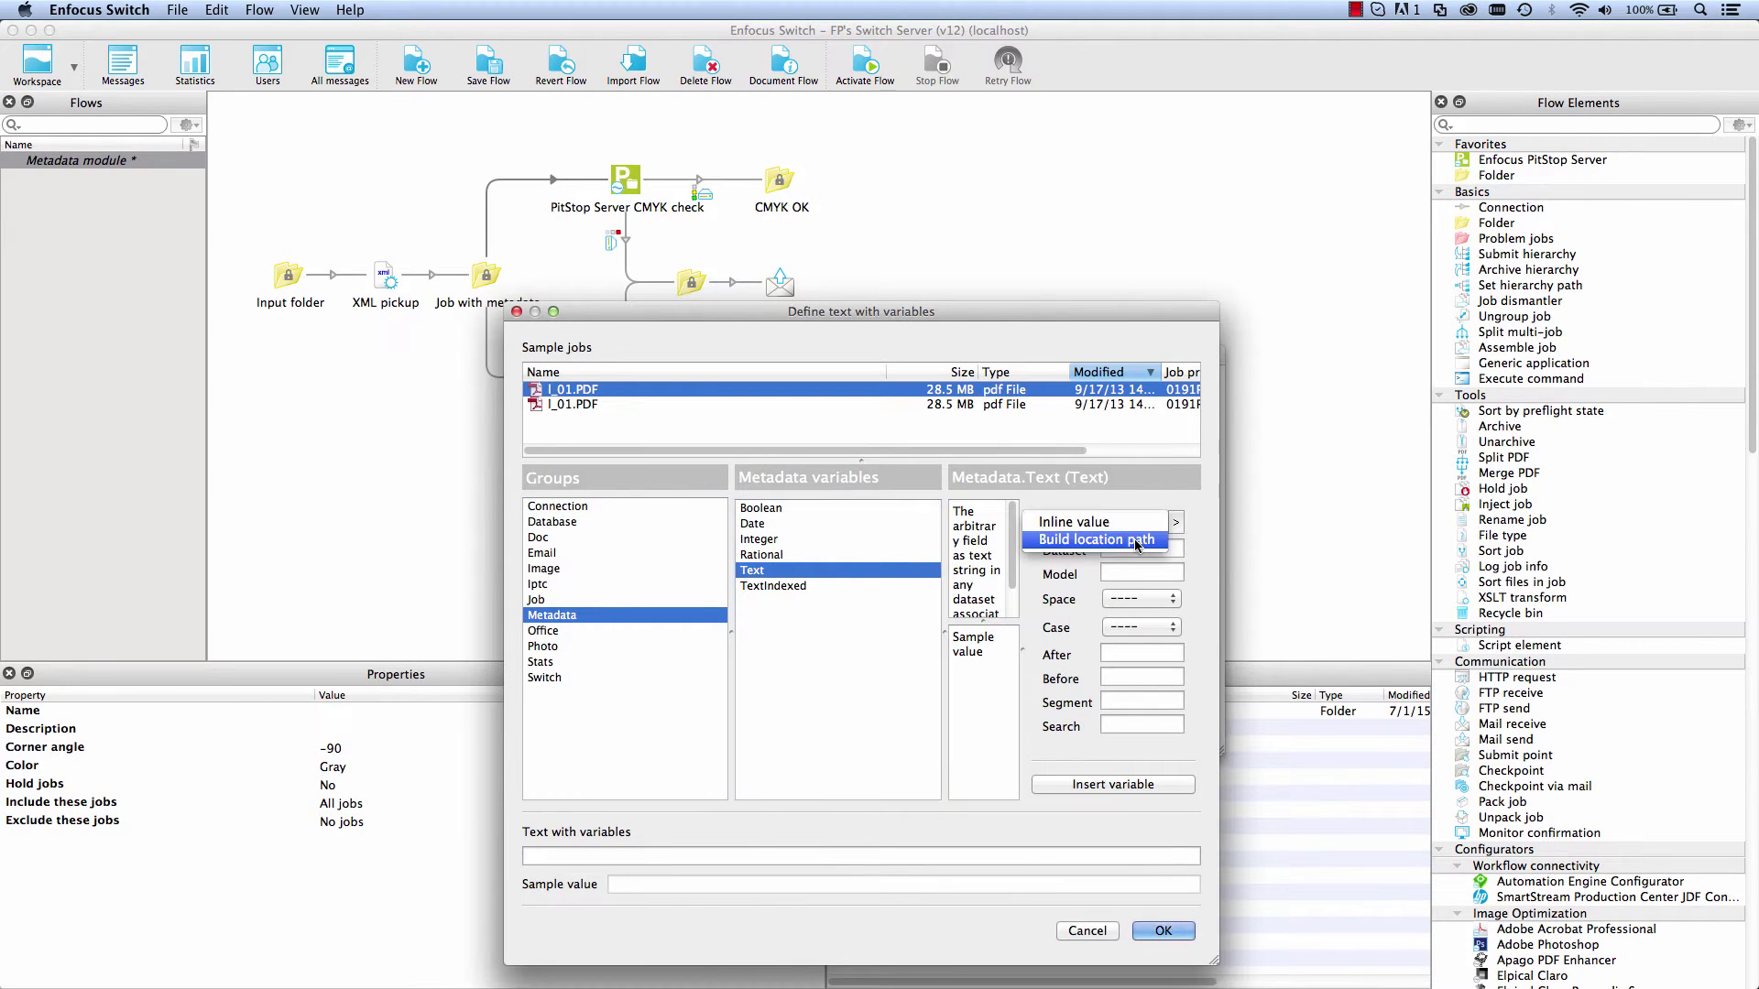
{"action": "left_click", "coordinate": [1063, 550]}
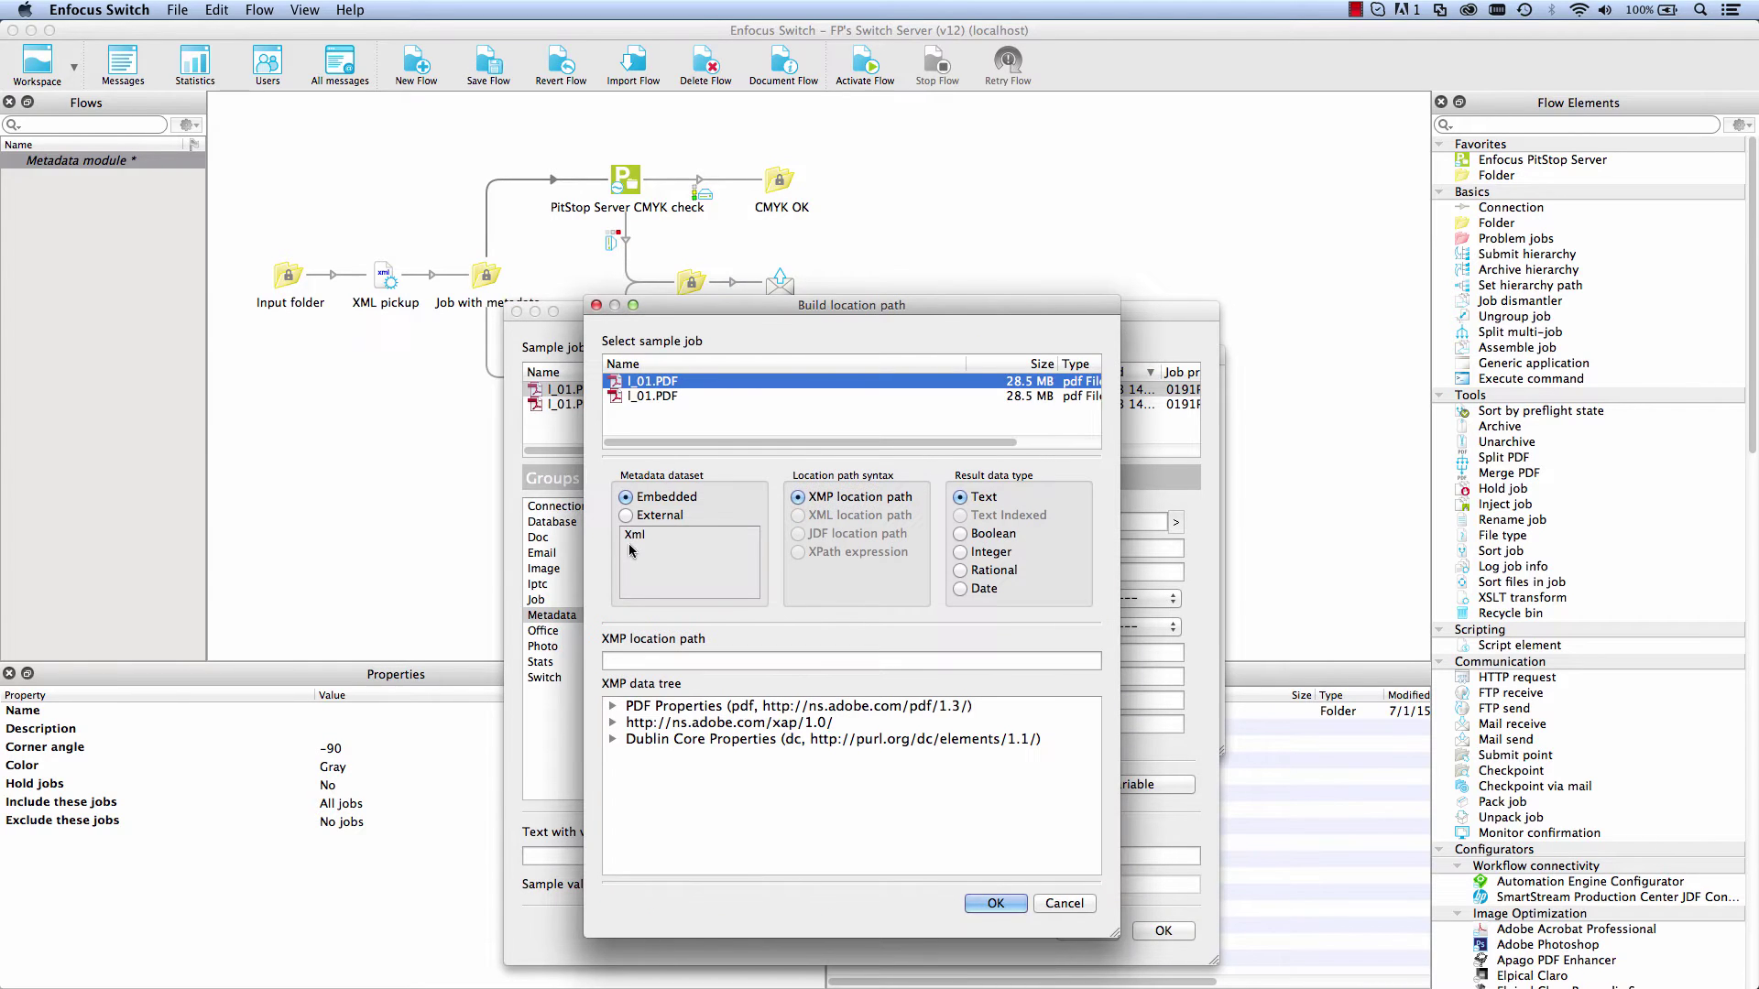
{"action": "left_click", "coordinate": [636, 537]}
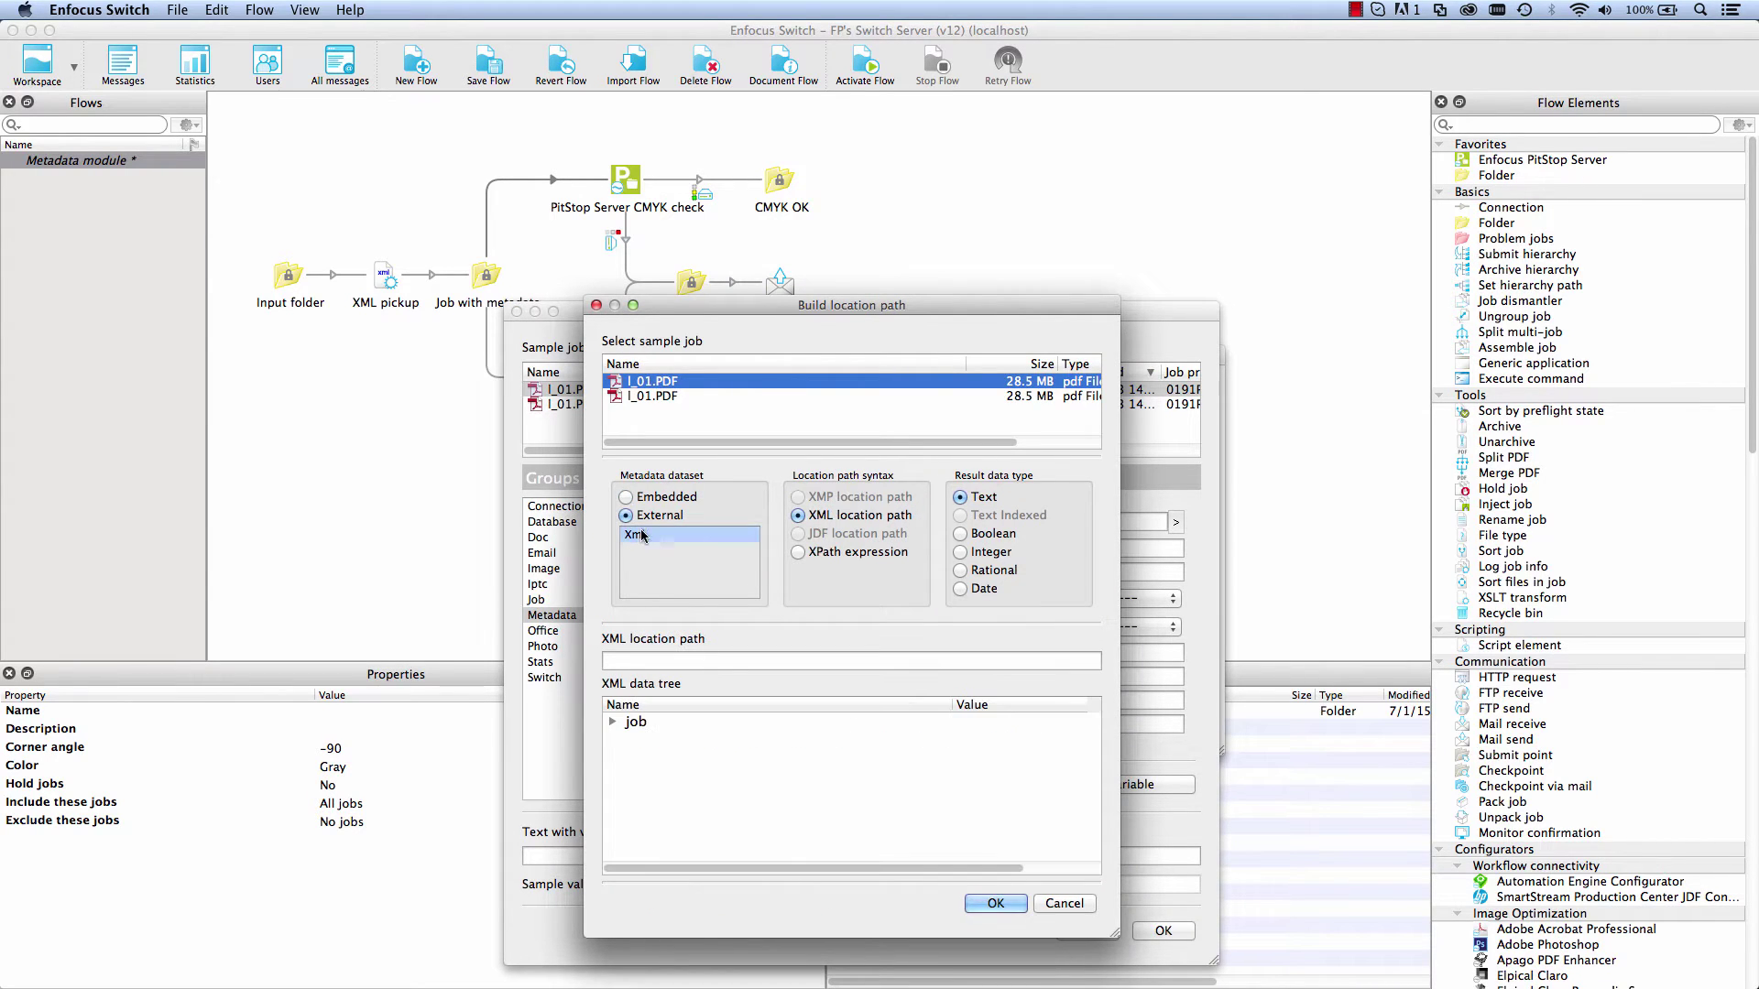
Step: Set the variable path to /job/inks and make the condition Equal to CMYK
{"action": "left_click", "coordinate": [617, 724]}
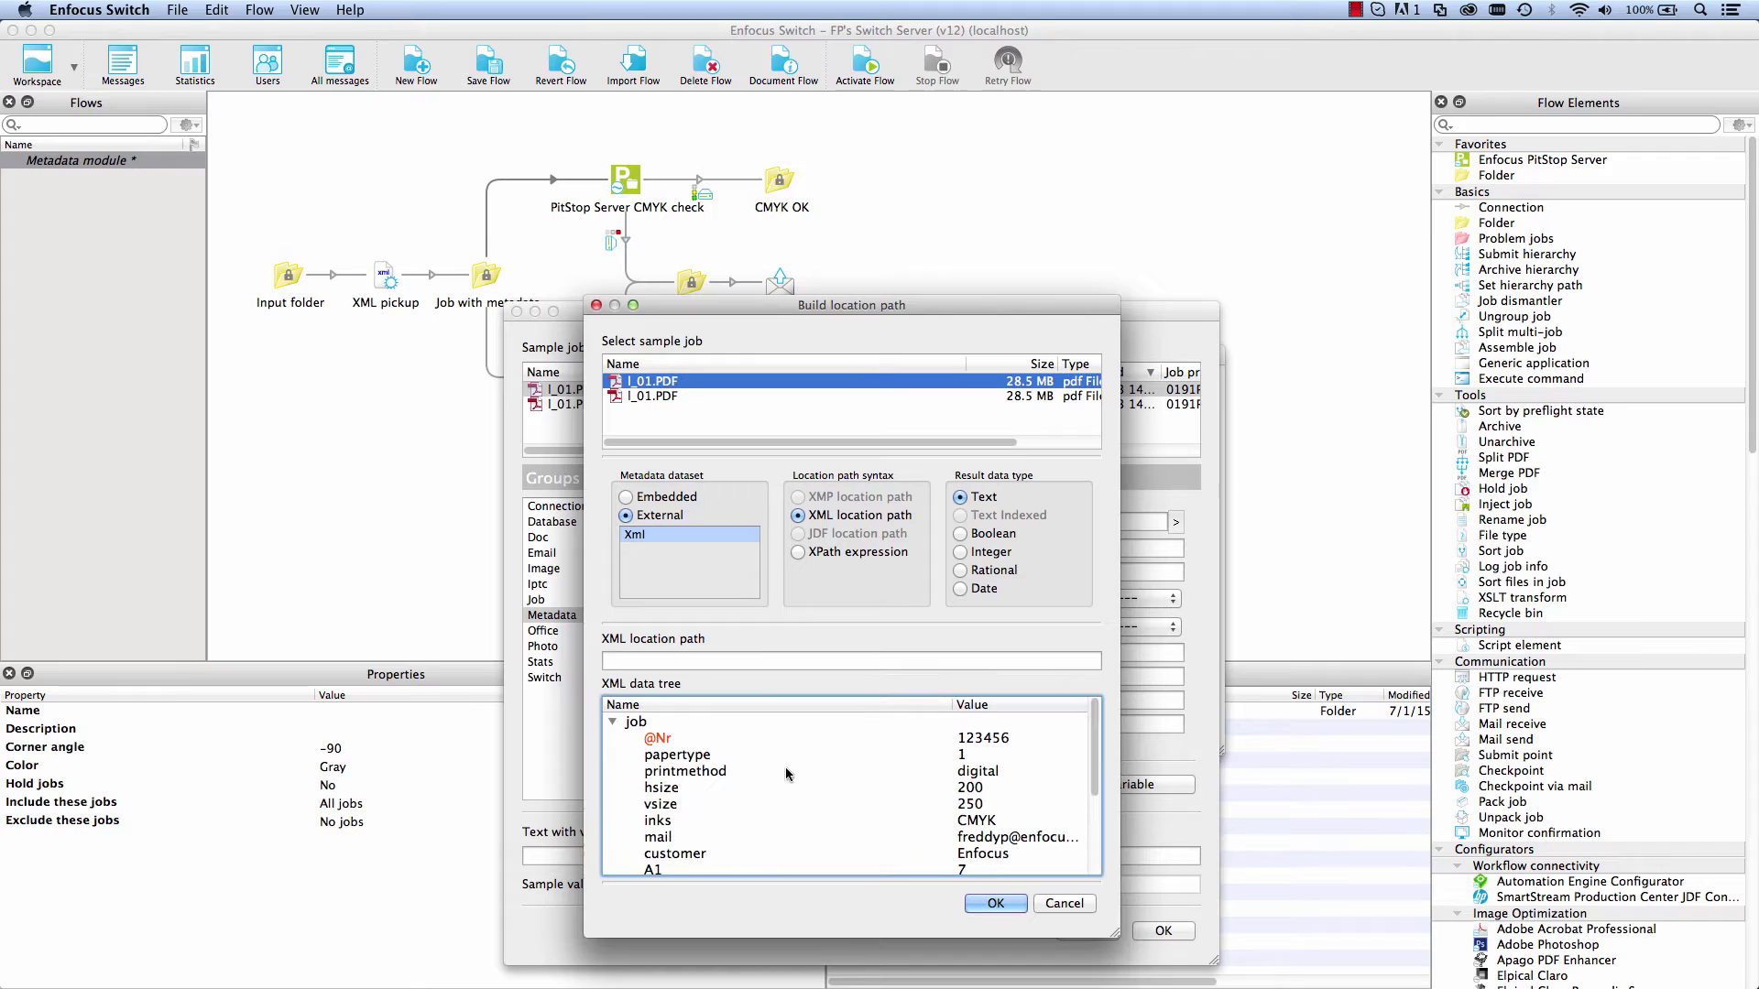
{"action": "scroll", "coordinate": [799, 772], "scroll_direction": "down", "scroll_amount": 3}
{"action": "scroll", "coordinate": [799, 771], "scroll_direction": "up", "scroll_amount": 3}
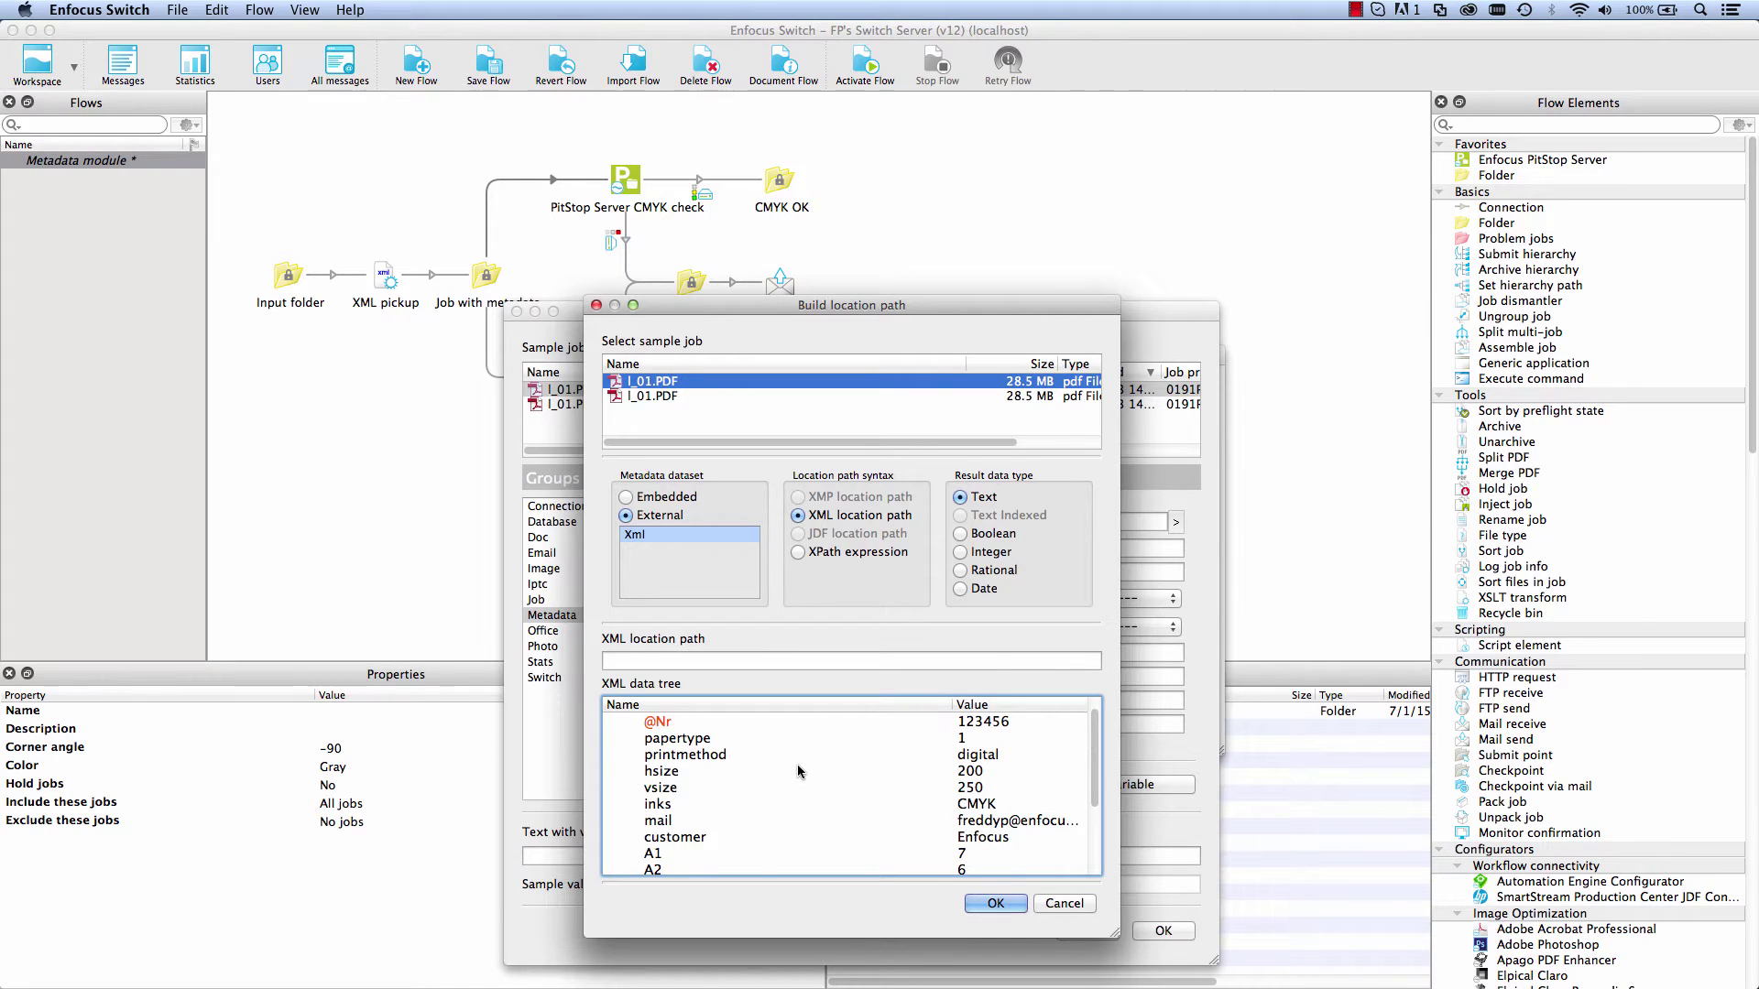
{"action": "left_click", "coordinate": [986, 805]}
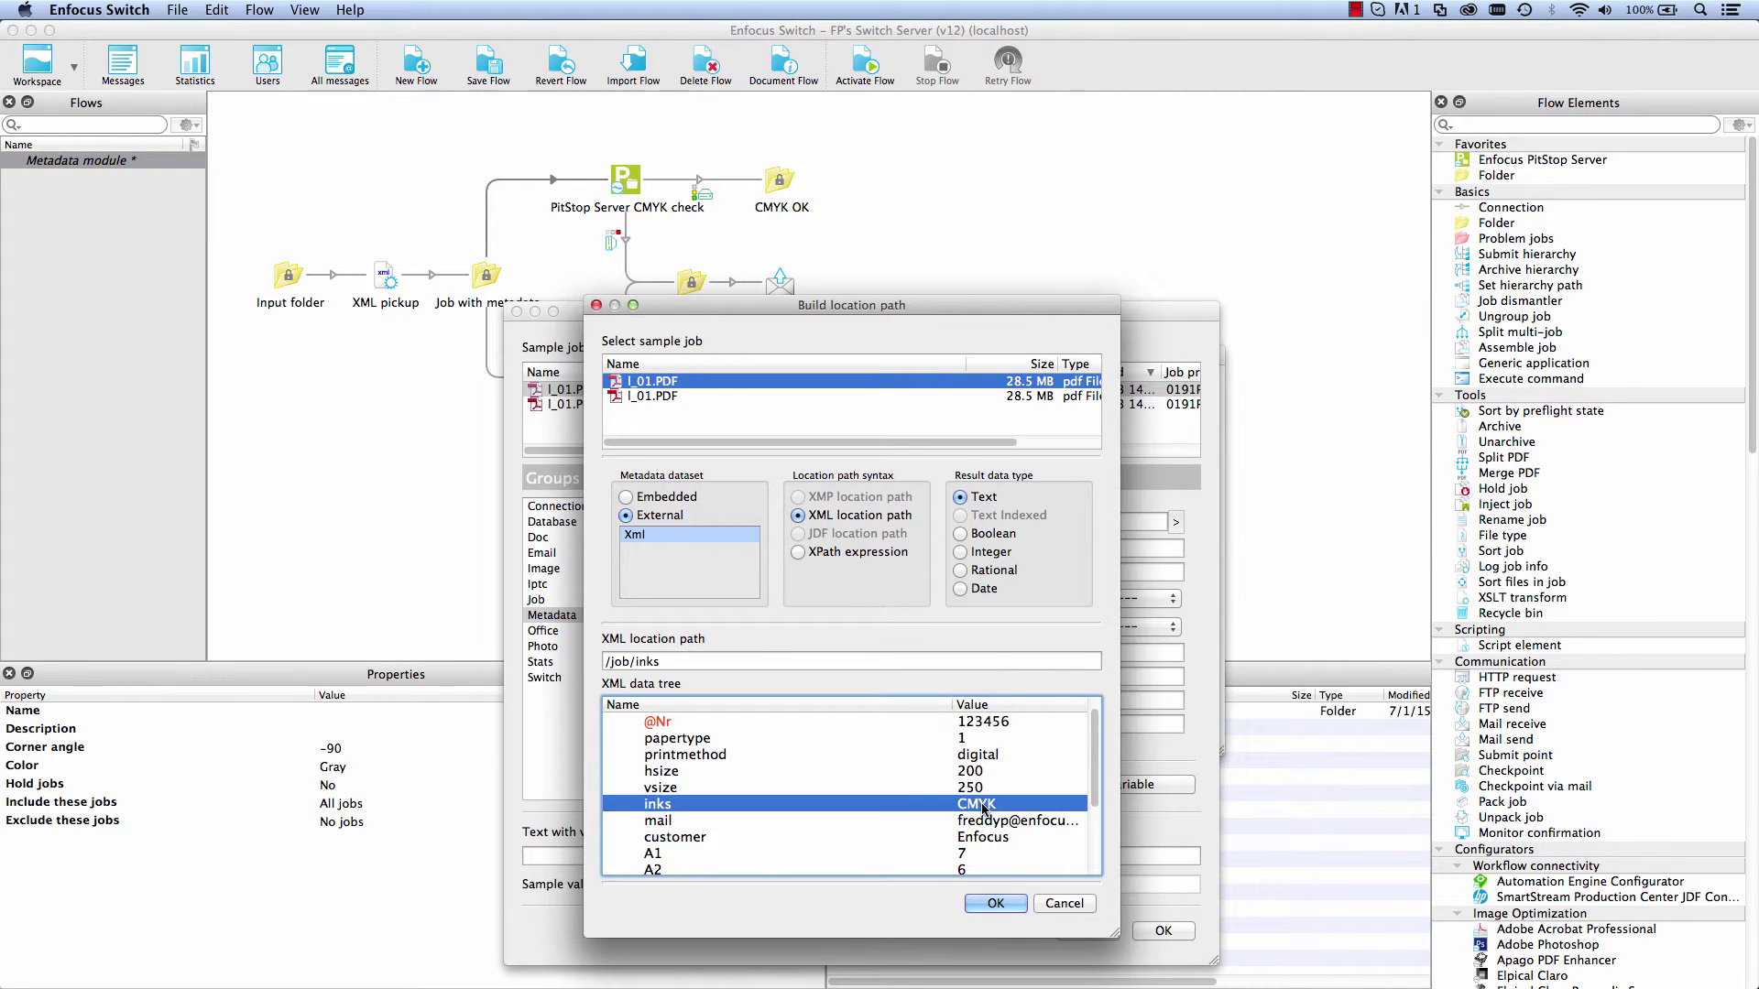
{"action": "left_click", "coordinate": [996, 904]}
{"action": "left_click", "coordinate": [1128, 790]}
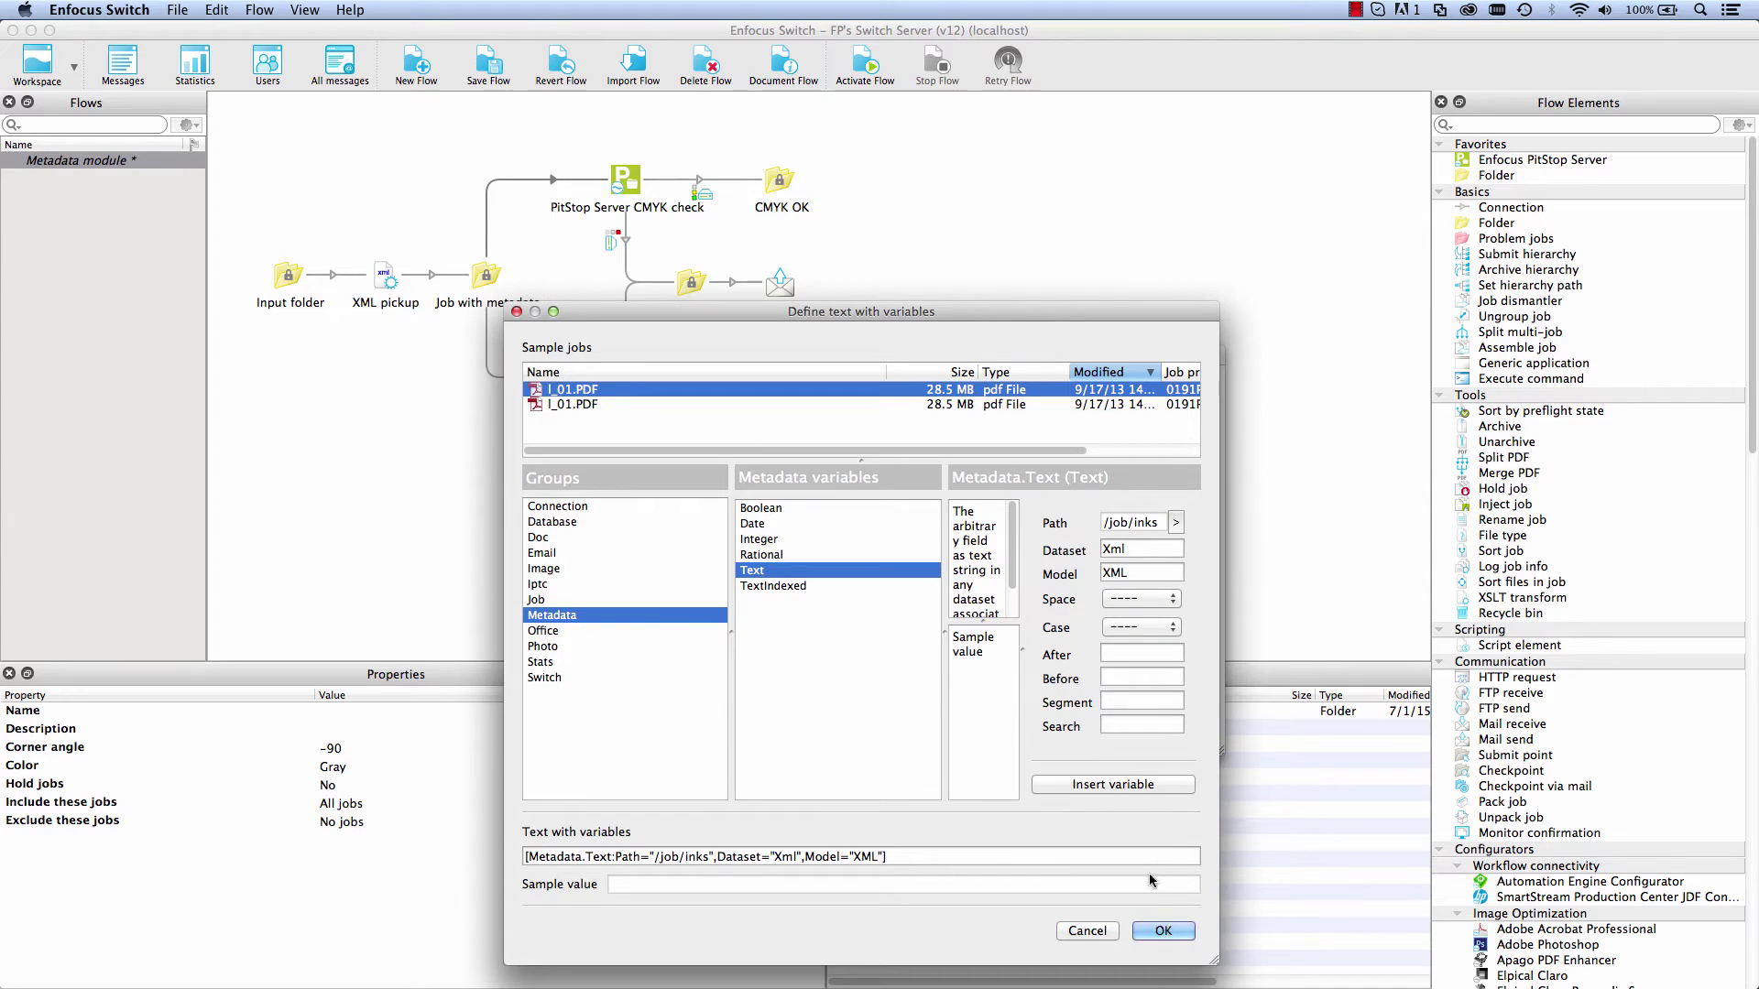
{"action": "left_click", "coordinate": [1163, 932]}
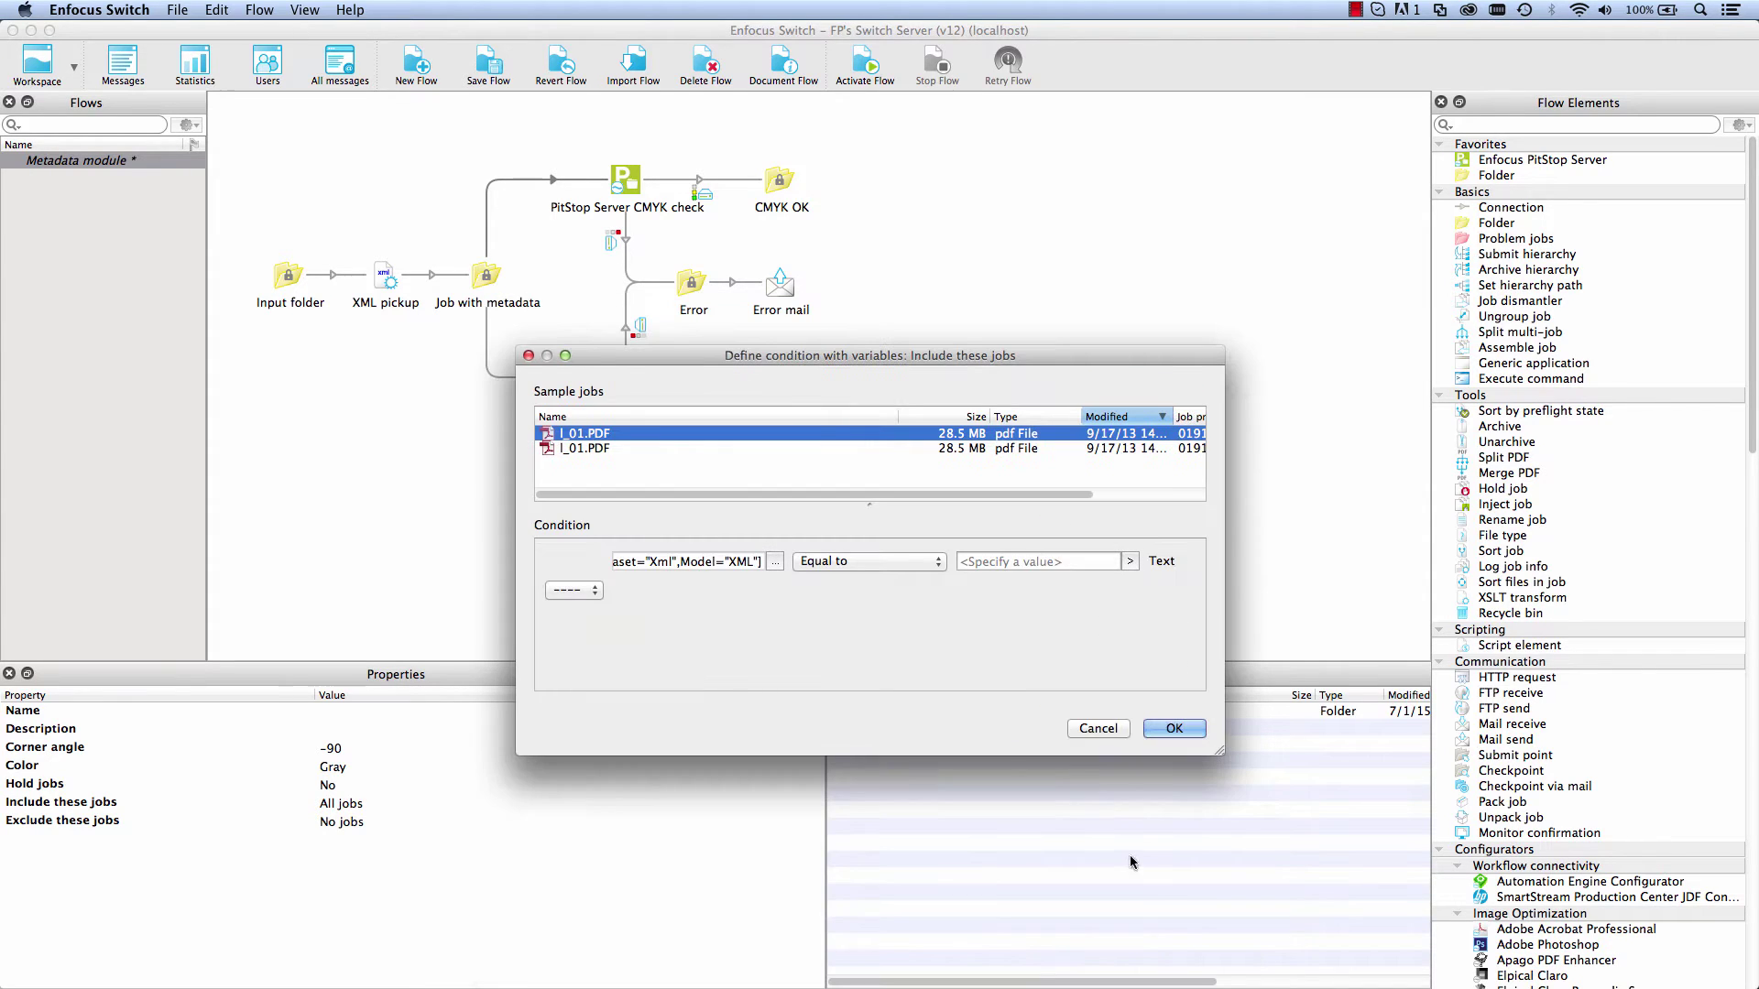
{"action": "left_click", "coordinate": [1007, 559]}
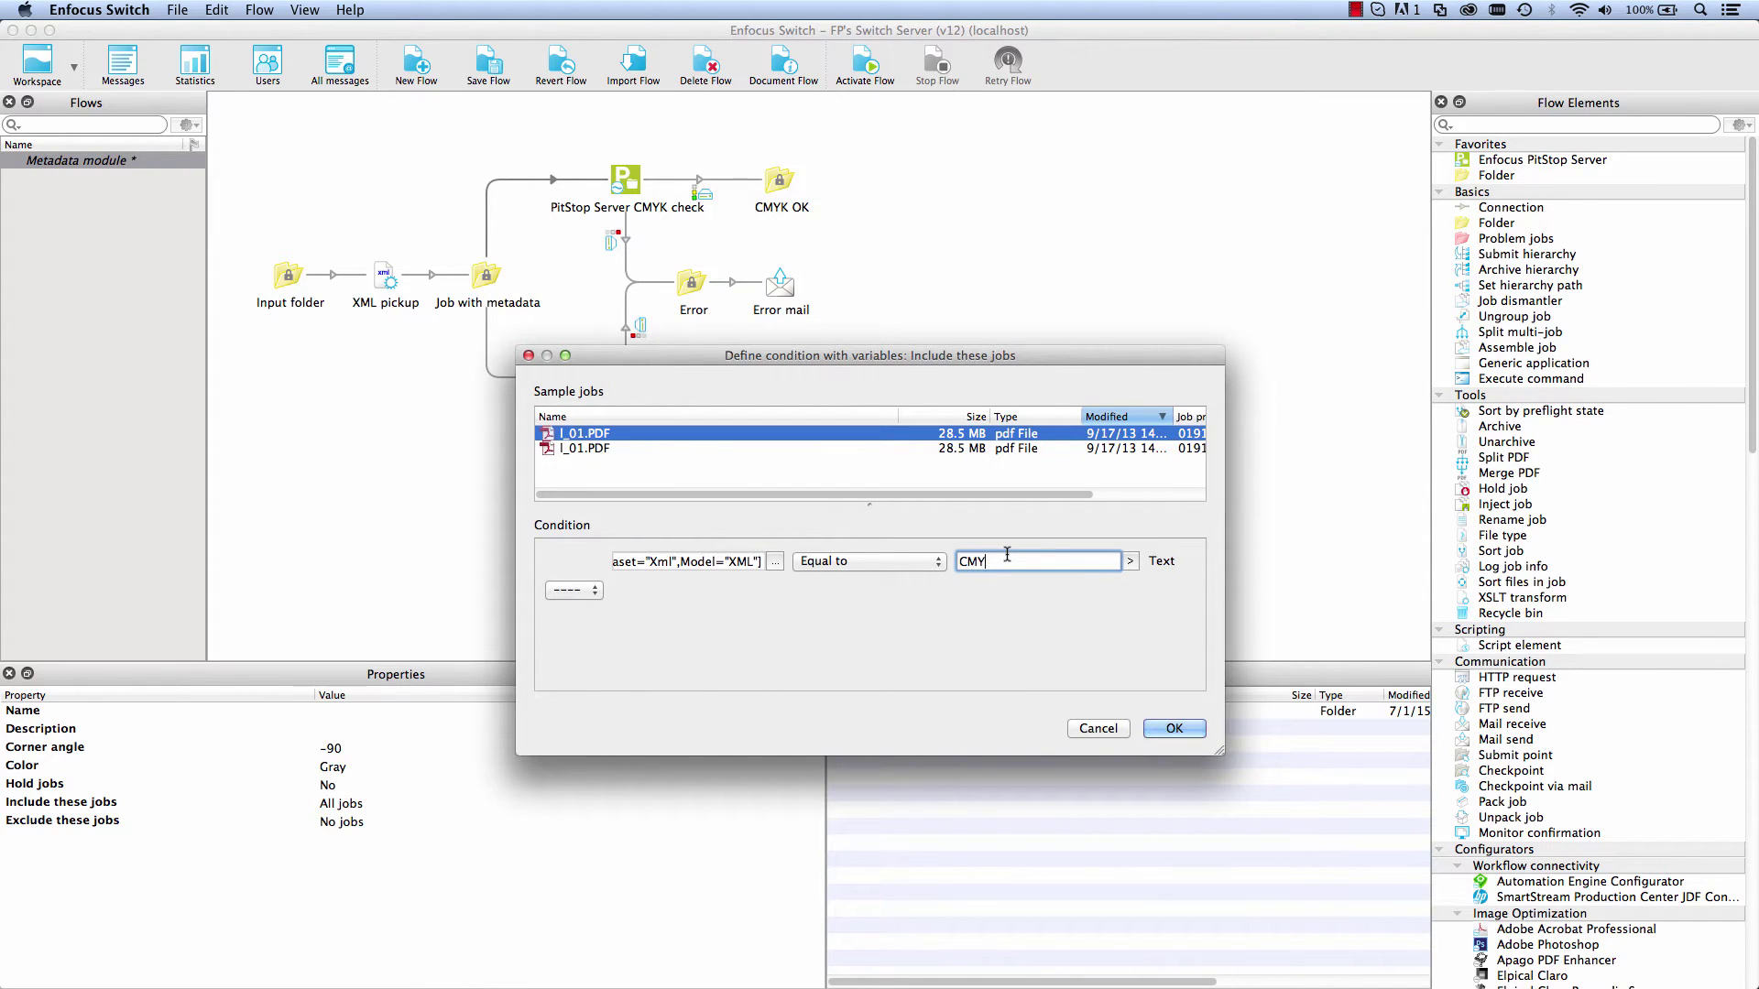
{"action": "left_click", "coordinate": [1173, 728]}
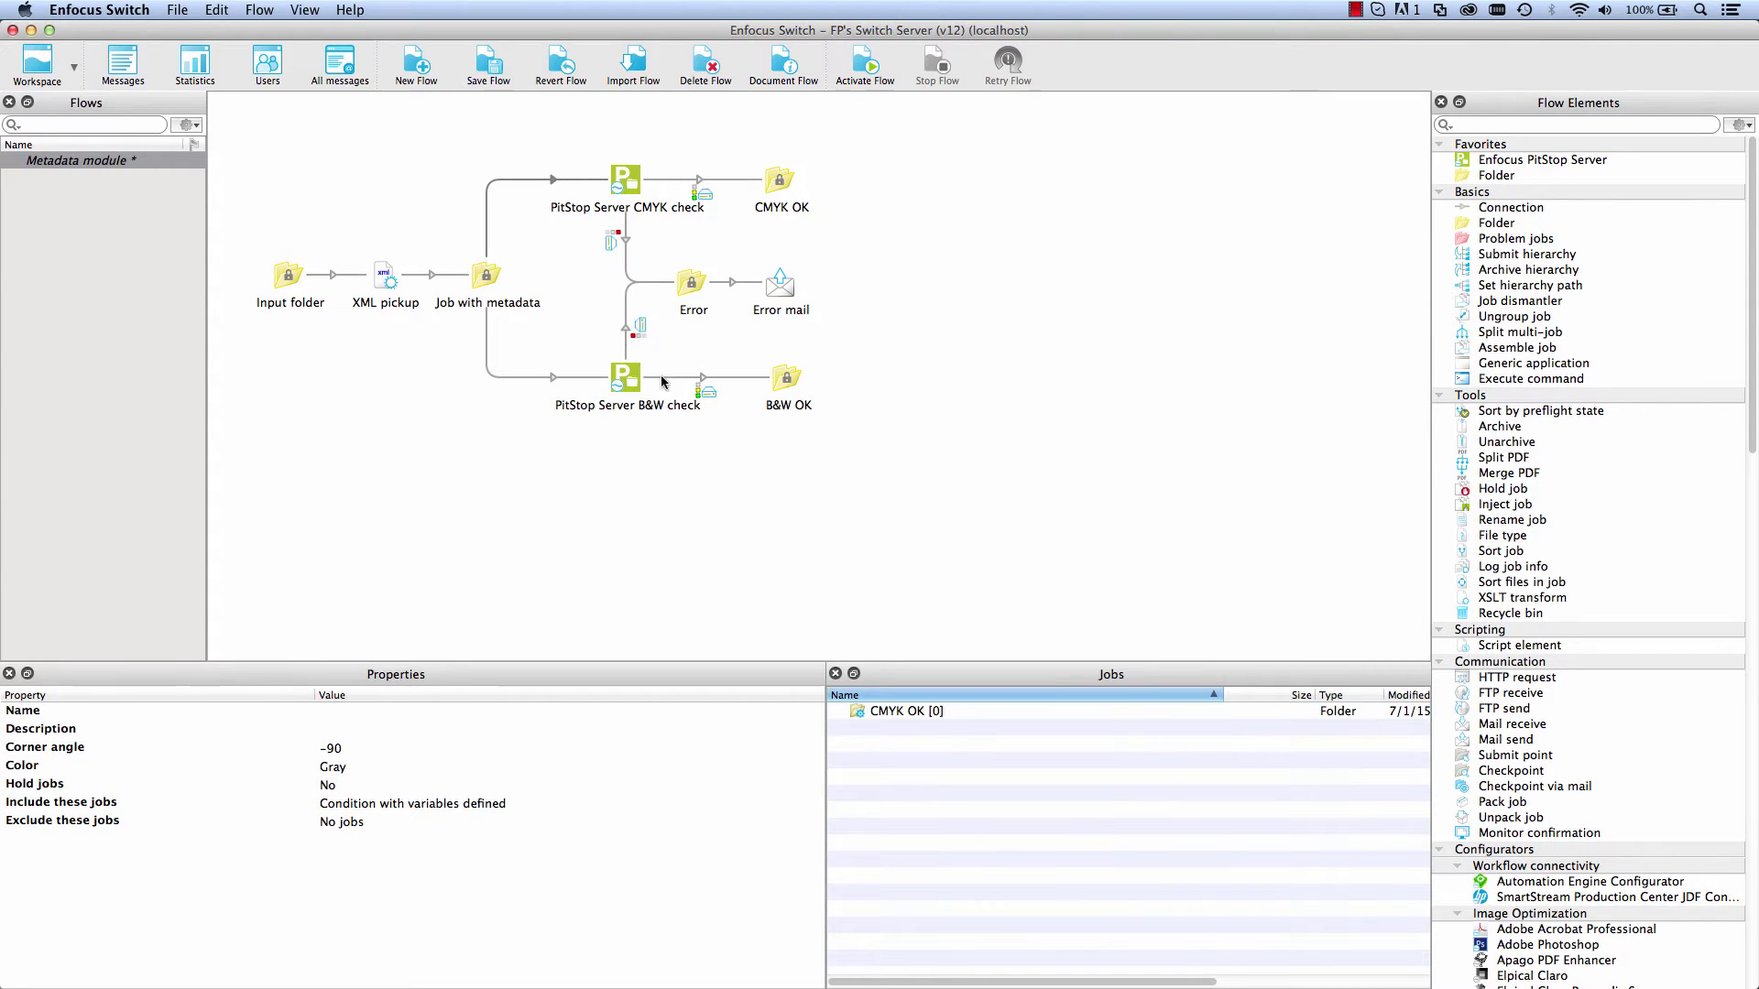
Step: Set the B&W check connection to include all other jobs
{"action": "left_click", "coordinate": [519, 377]}
{"action": "right_click", "coordinate": [521, 379]}
{"action": "mouse_move", "coordinate": [623, 472]}
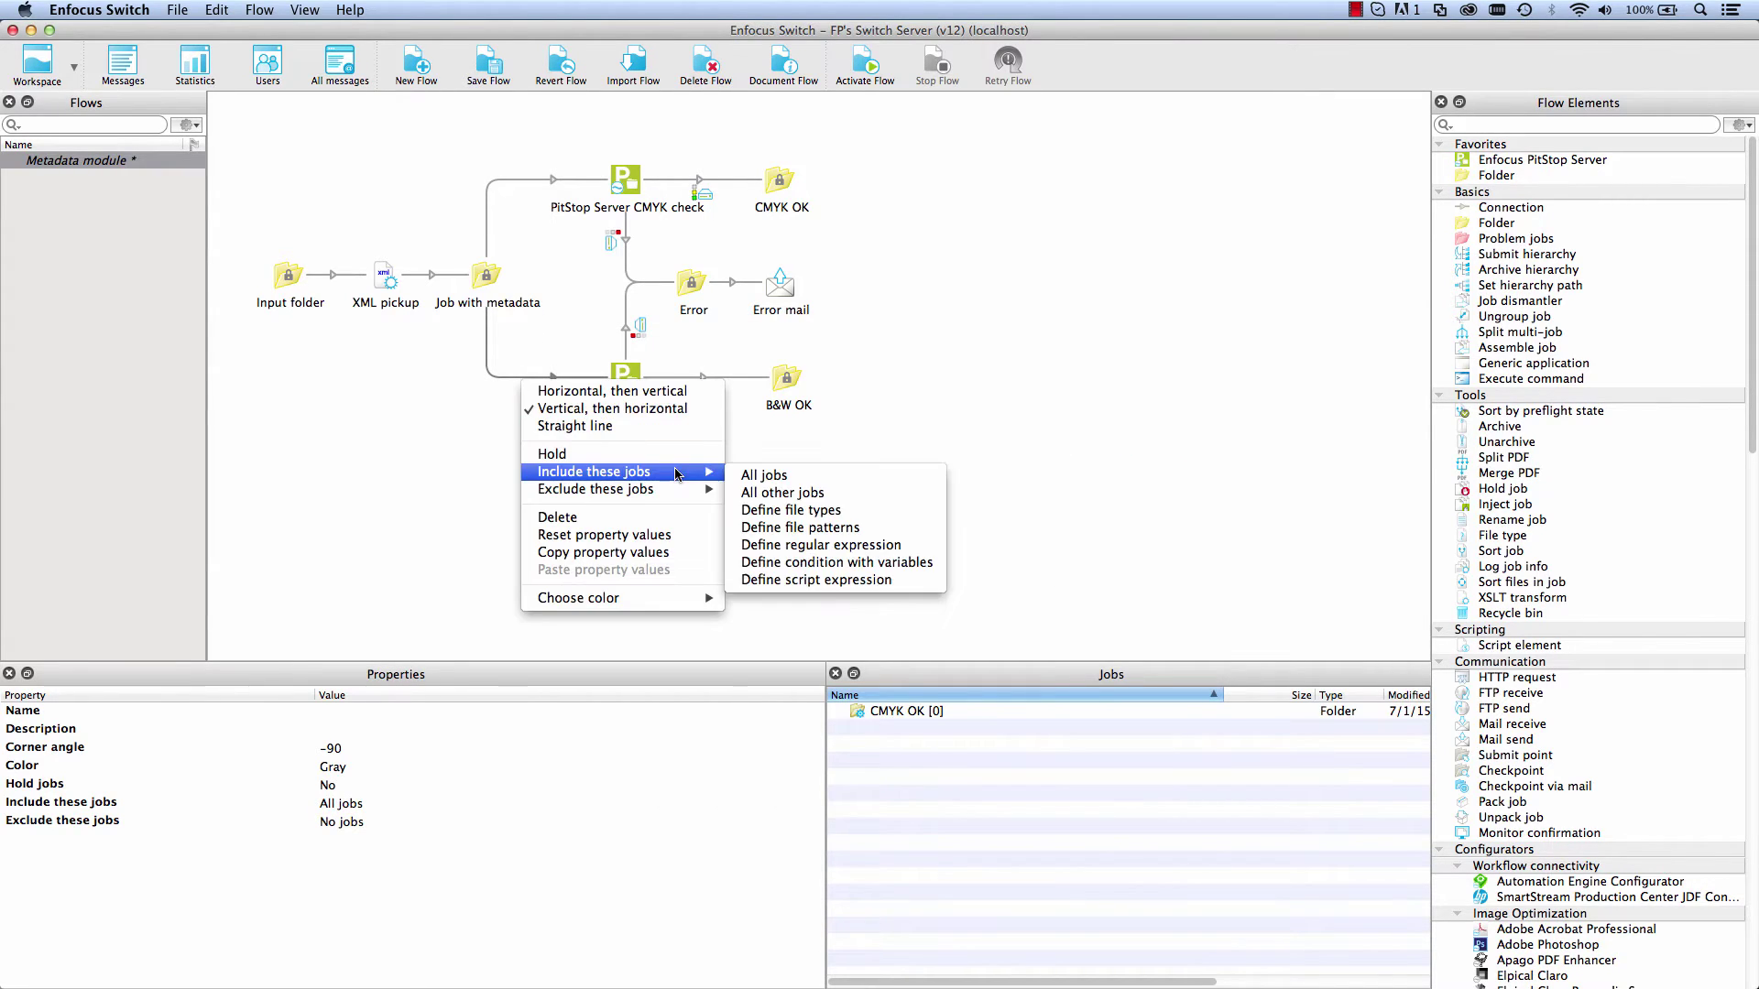
{"action": "left_click", "coordinate": [812, 493]}
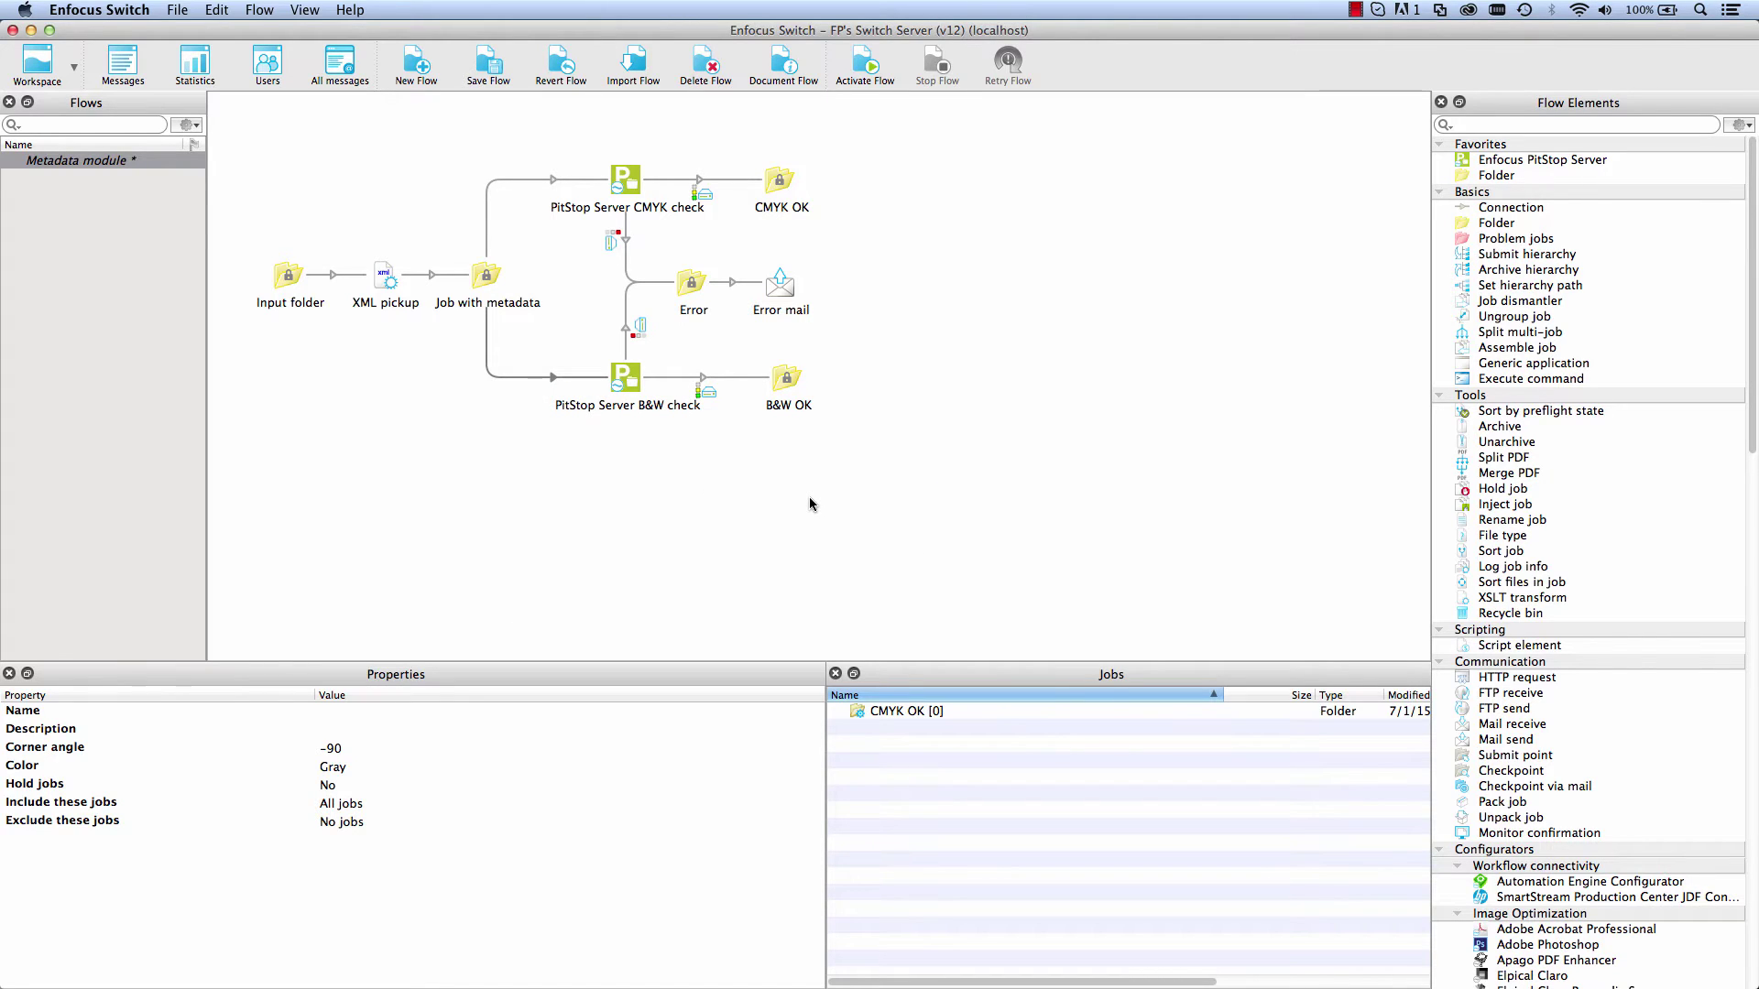
Step: Clear the fixed Error mail recipient and define To addresses with variables instead
{"action": "left_click", "coordinate": [779, 300]}
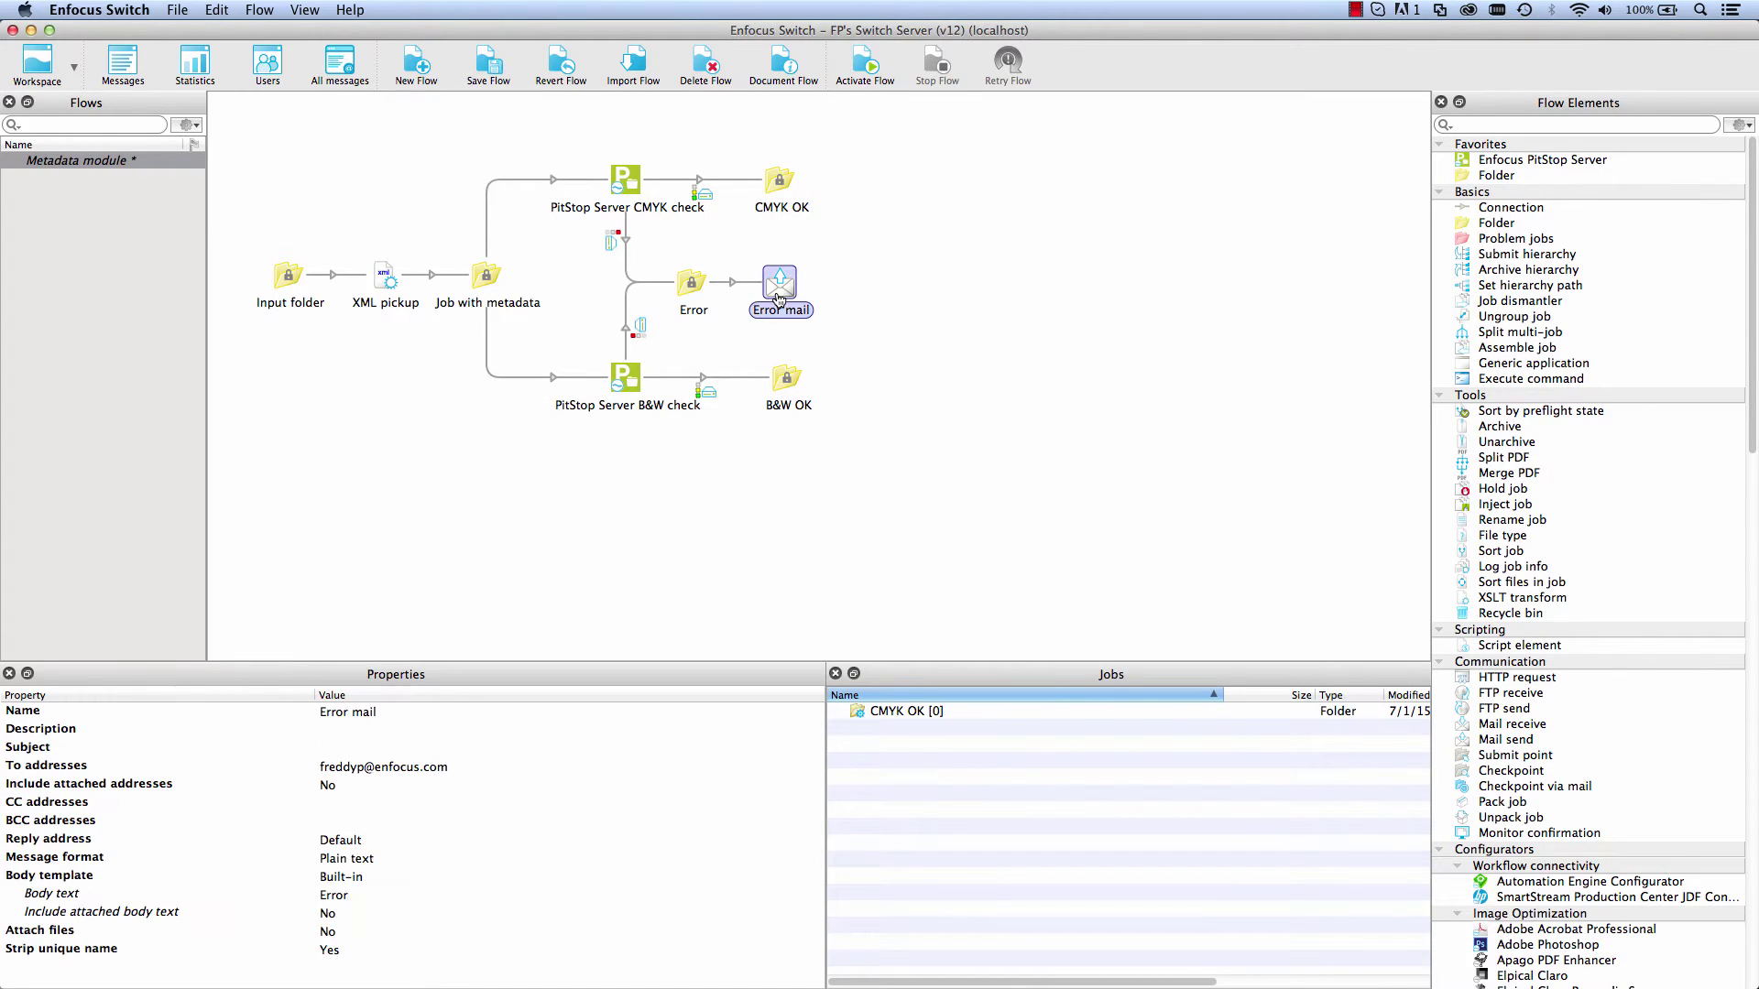
{"action": "left_click", "coordinate": [443, 762]}
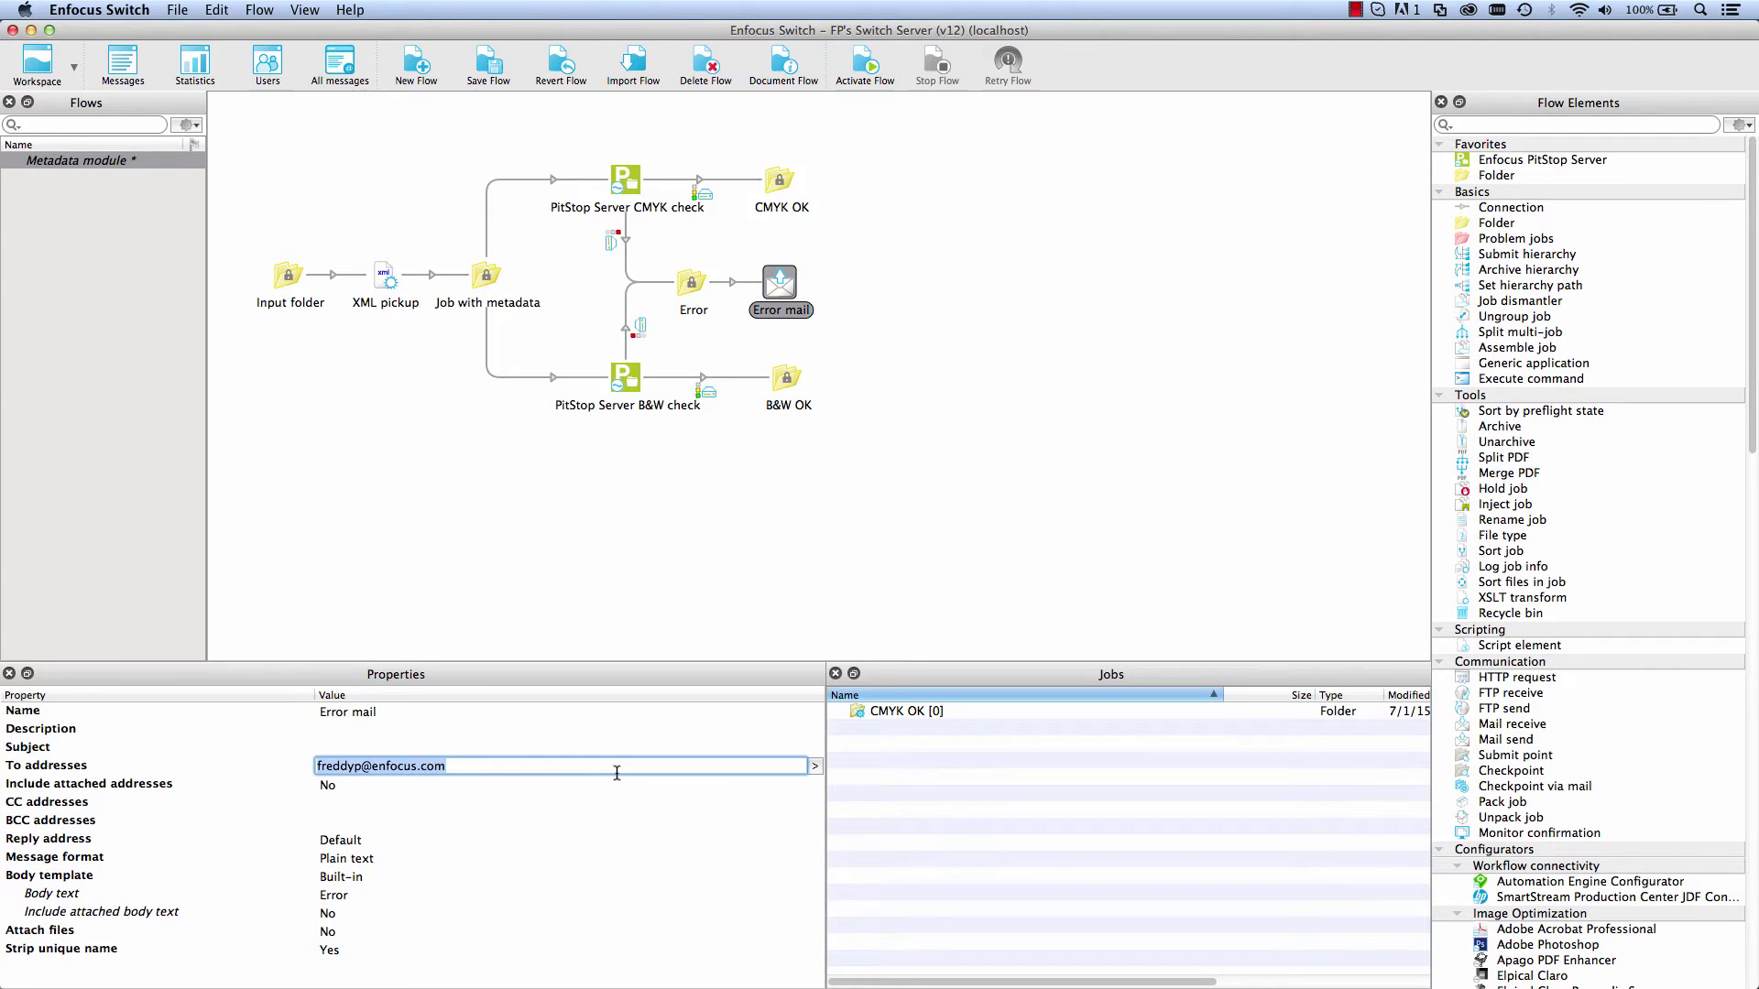
{"action": "key", "text": "BackSpace"}
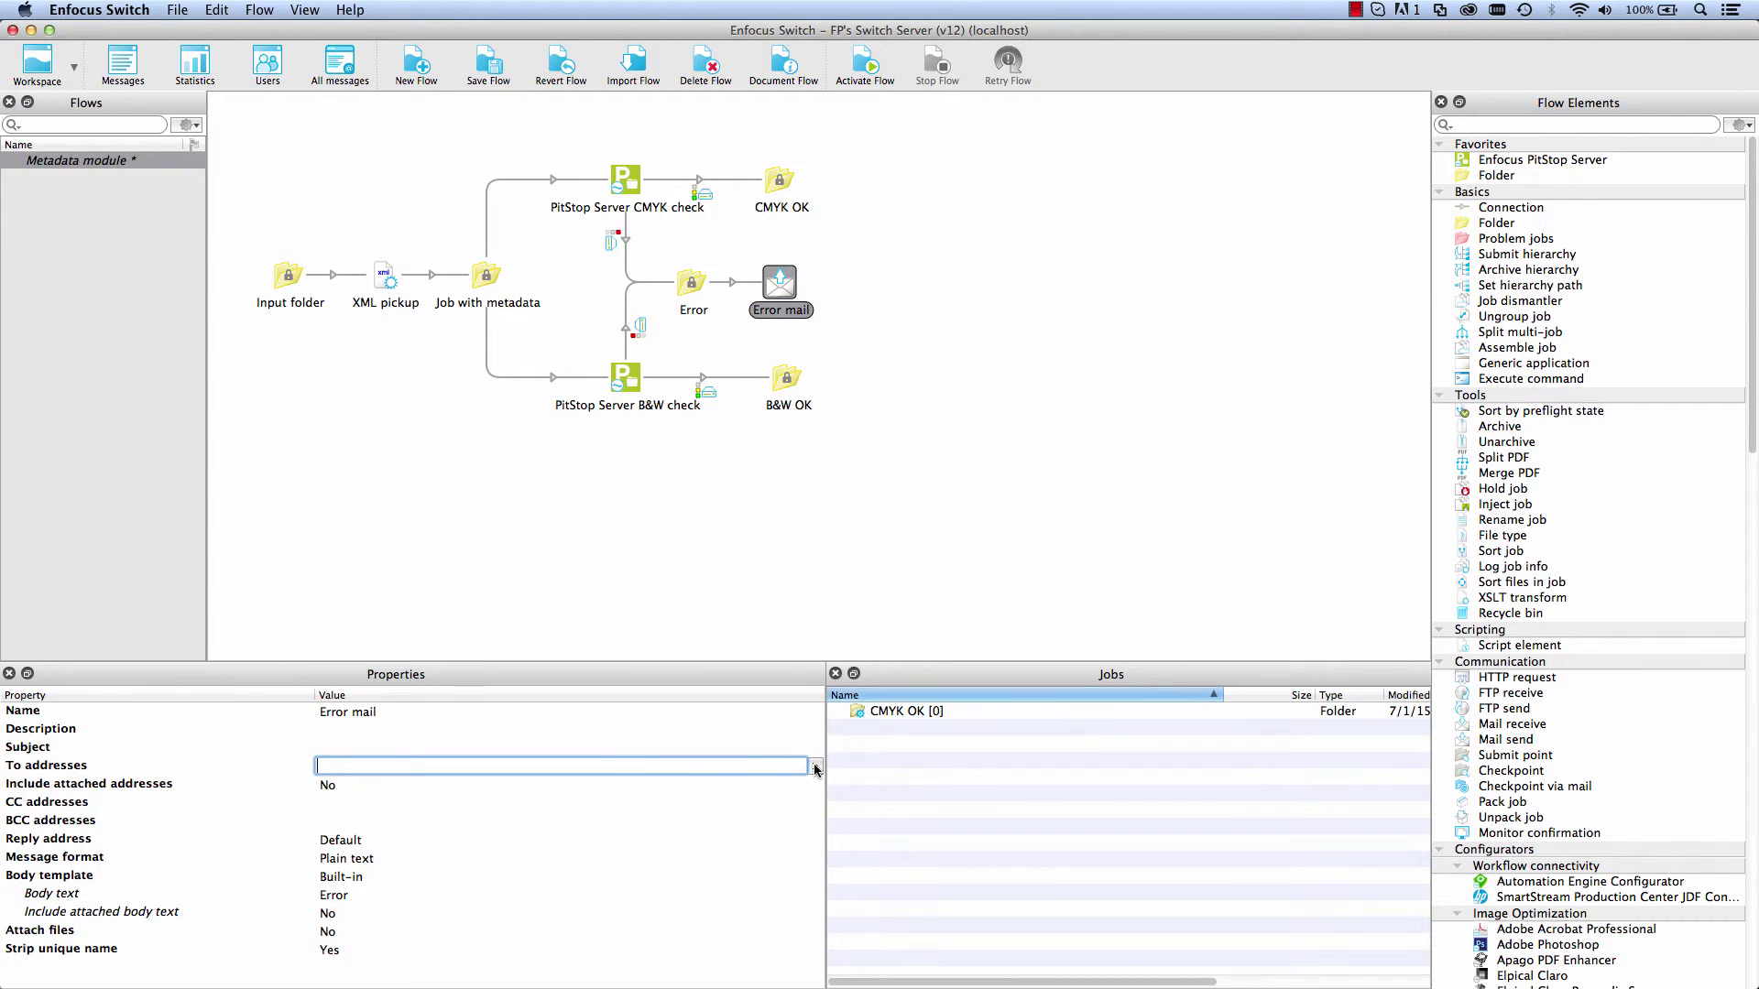
{"action": "left_click", "coordinate": [815, 768]}
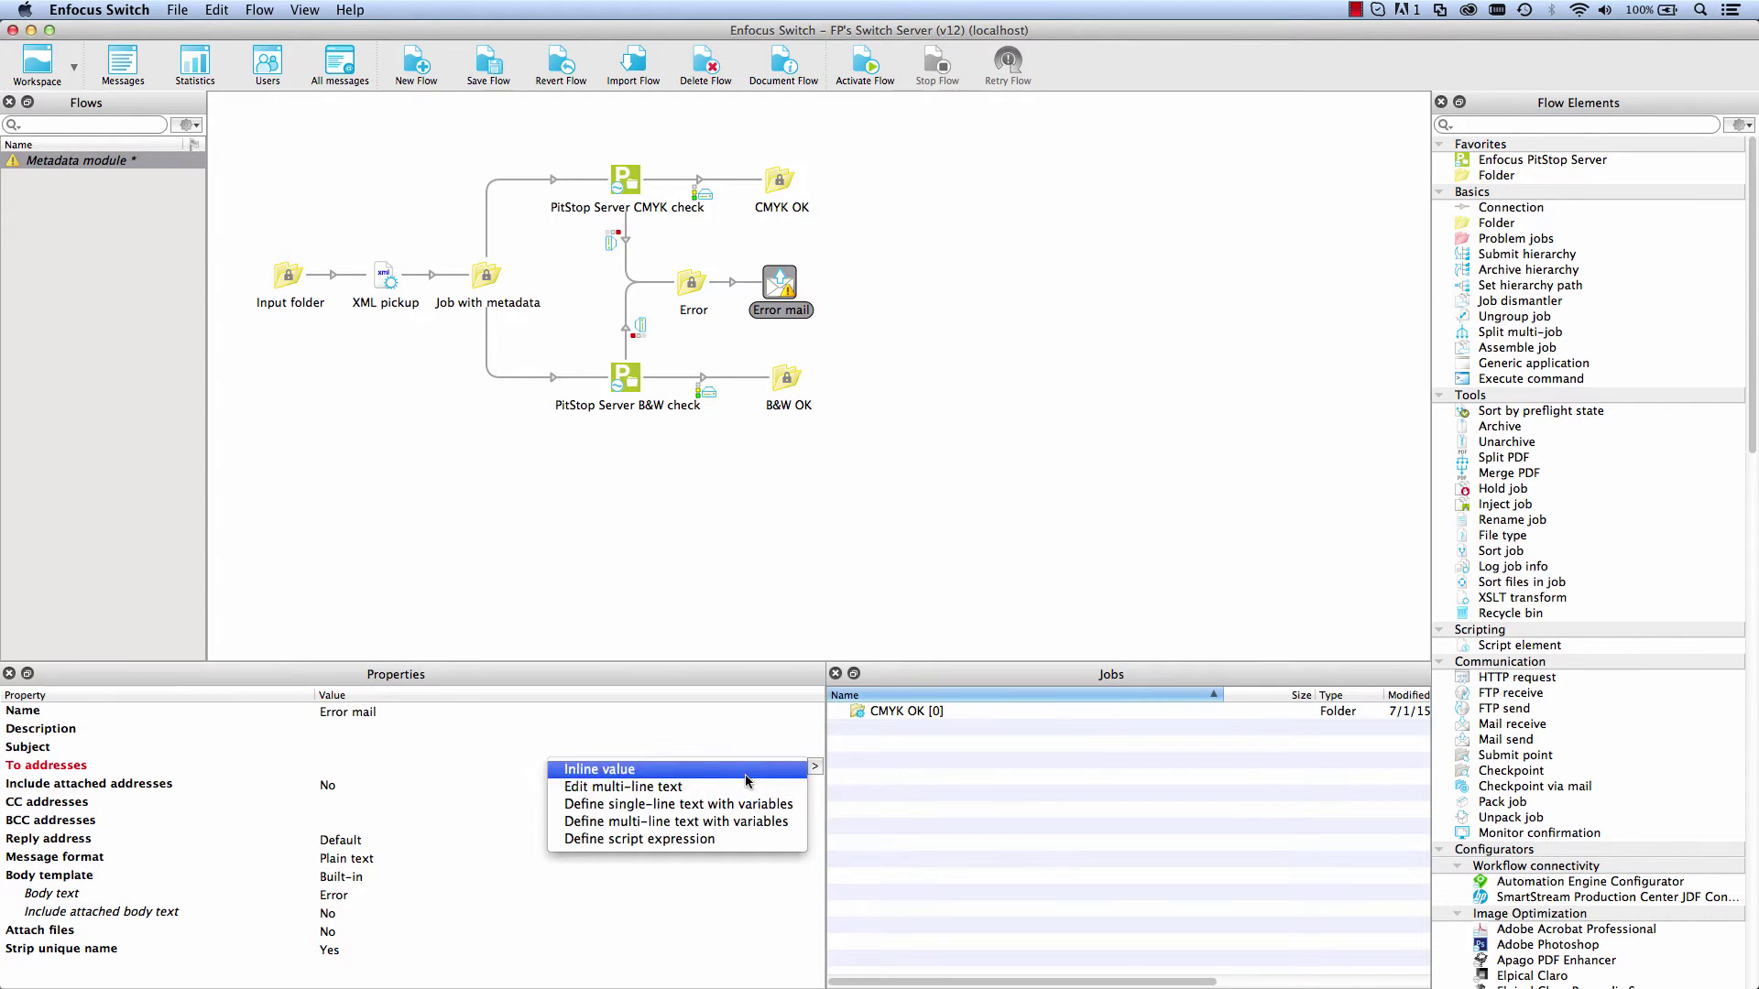
{"action": "left_click", "coordinate": [667, 804]}
{"action": "left_click", "coordinate": [450, 399]}
Step: Insert a Metadata Text variable with location path /job/mail as the recipient
{"action": "left_click", "coordinate": [680, 354]}
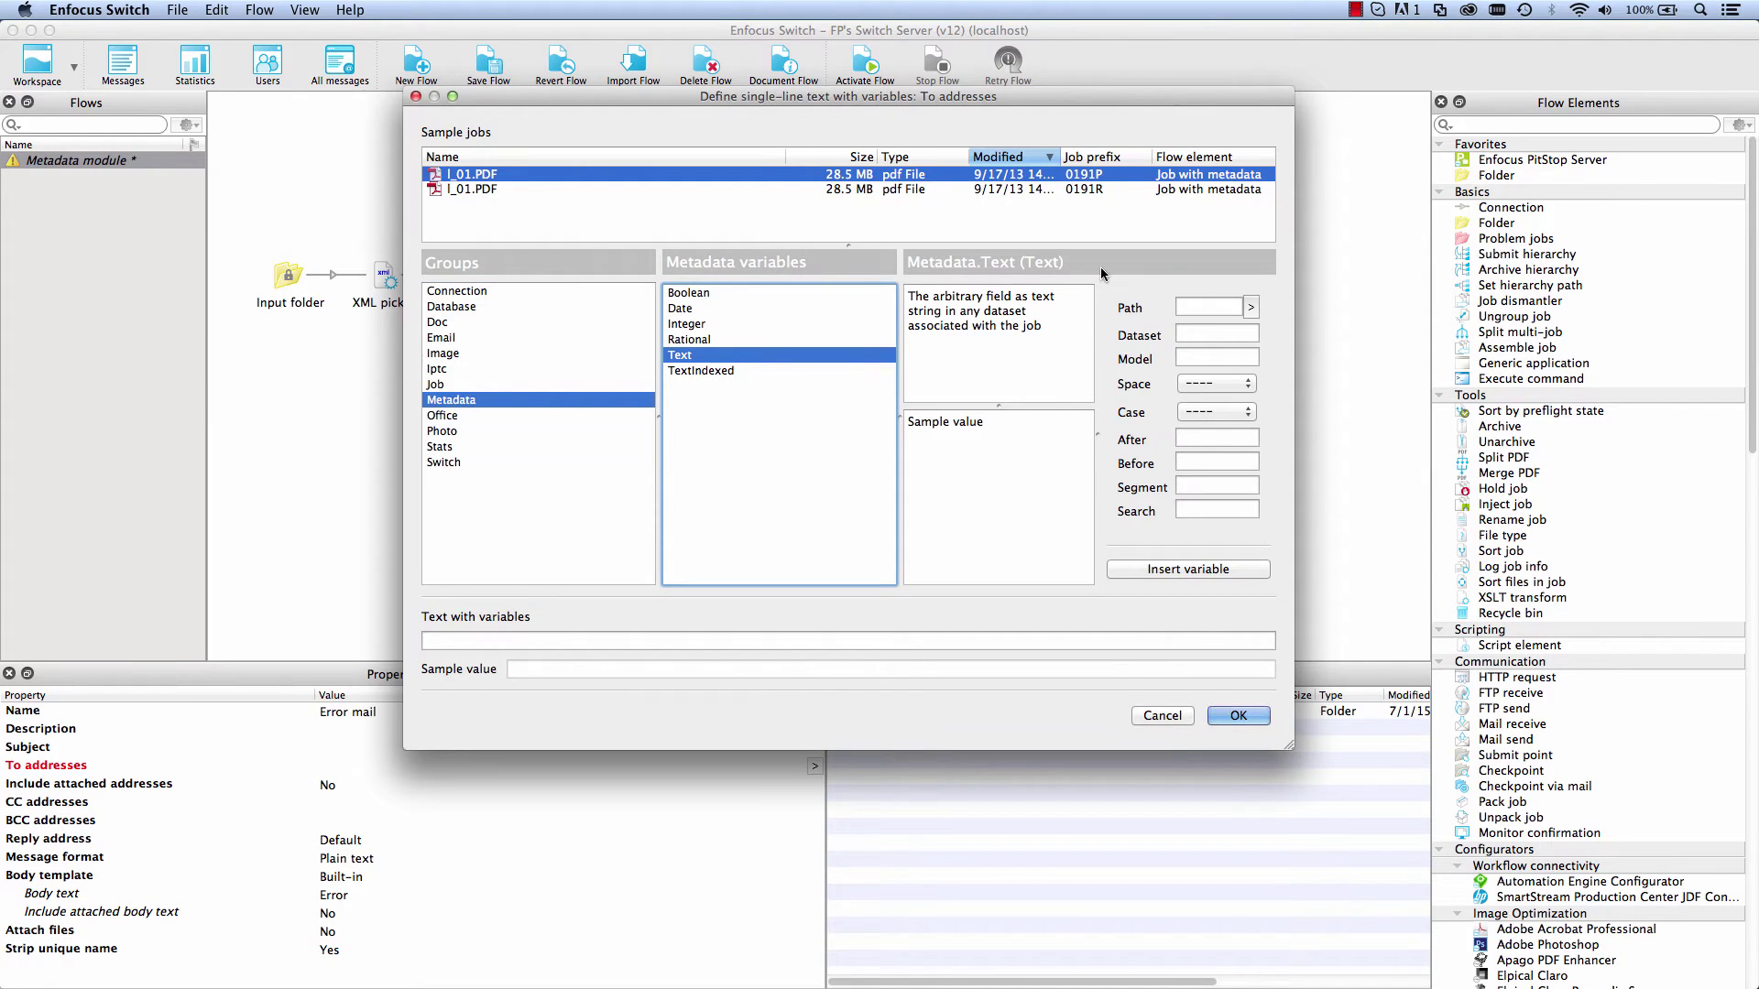
{"action": "left_click", "coordinate": [1251, 308]}
{"action": "left_click", "coordinate": [1164, 326]}
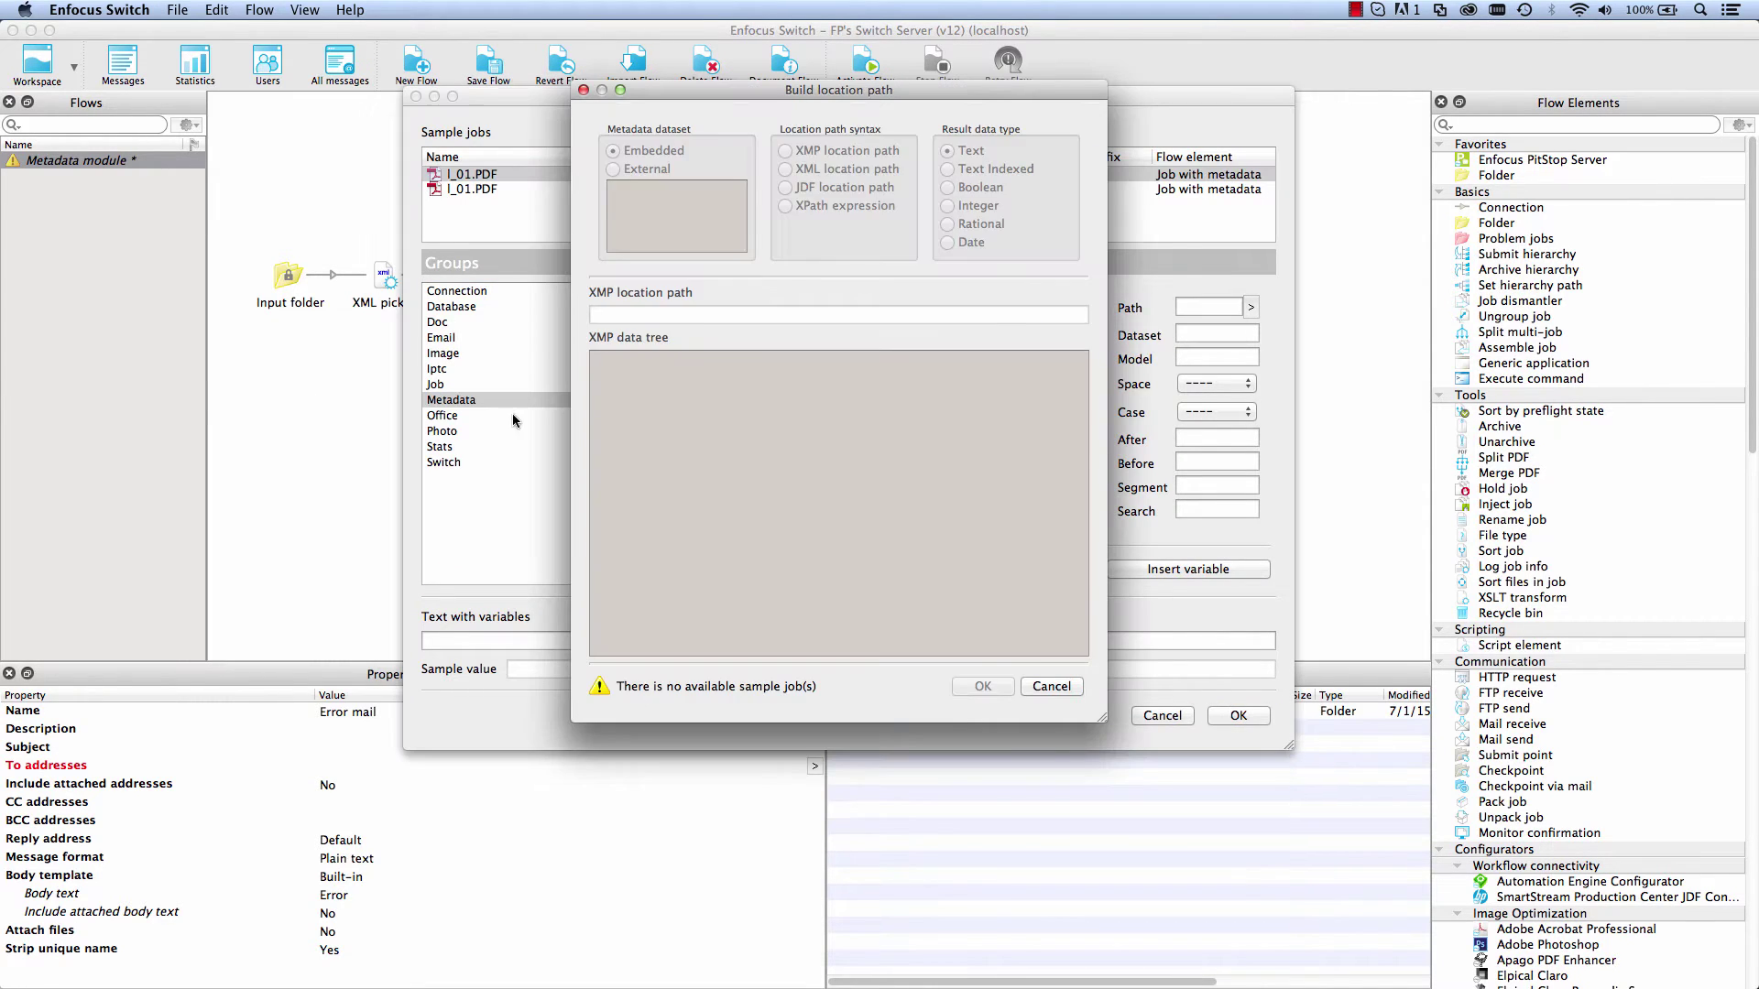
{"action": "left_click", "coordinate": [595, 506]}
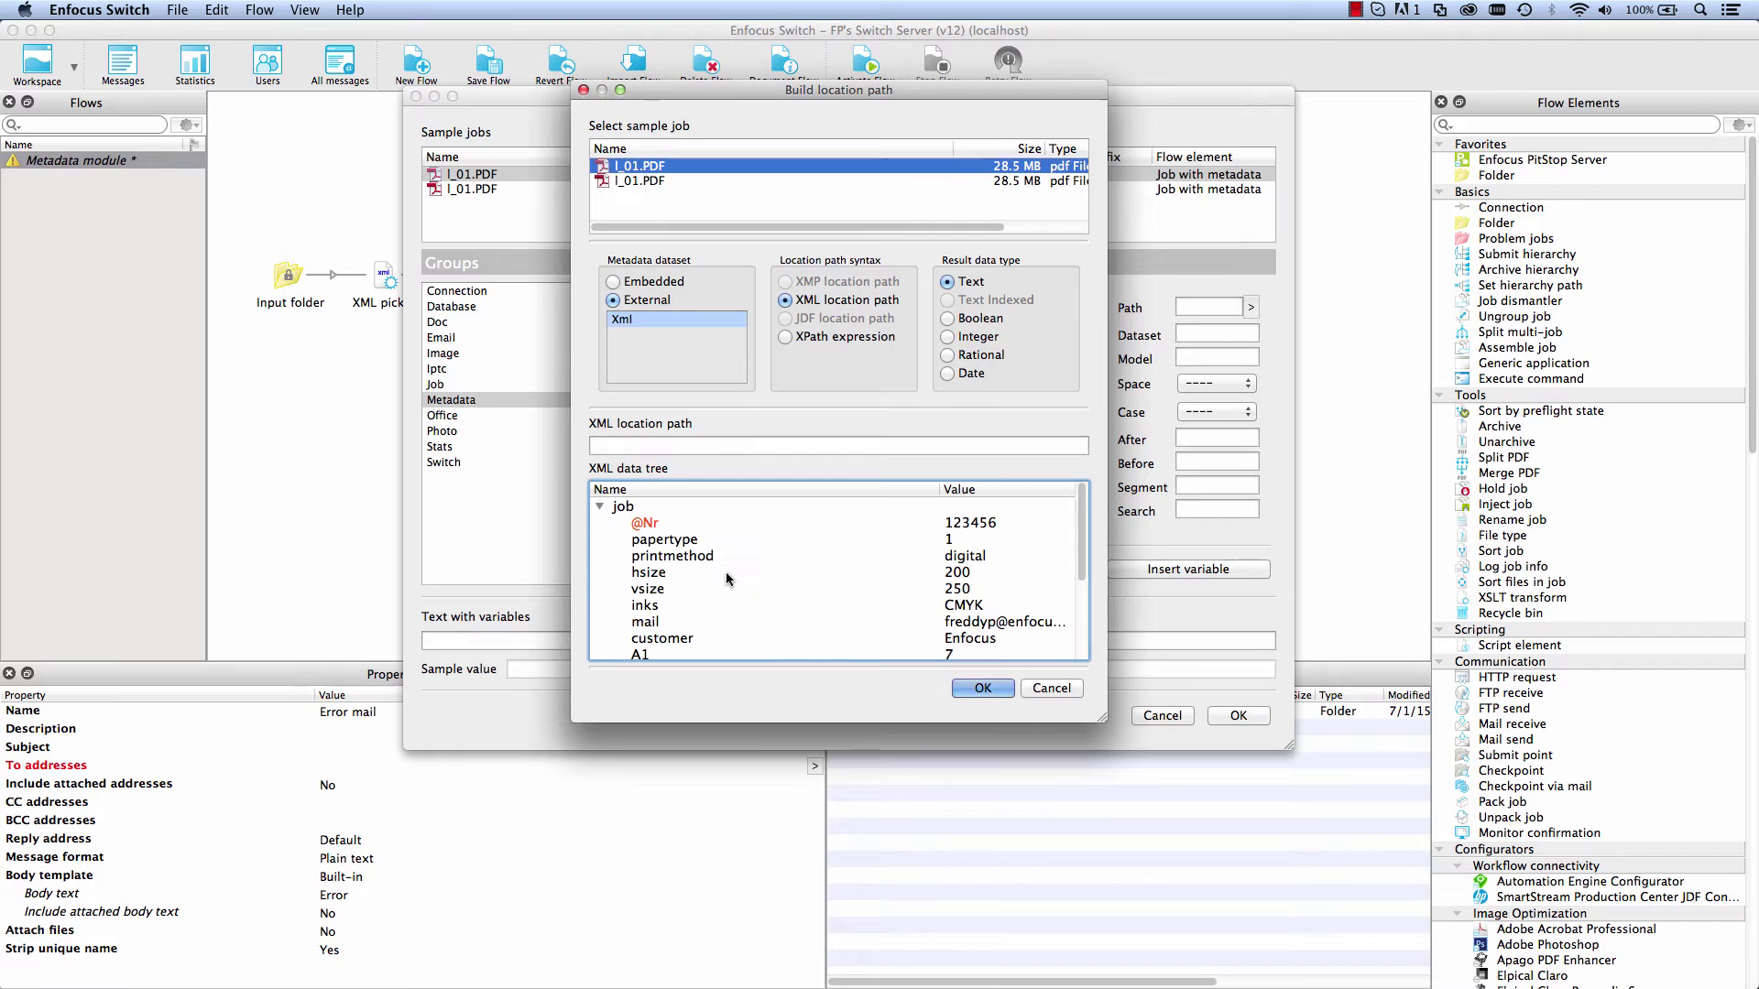
{"action": "left_click", "coordinate": [943, 622]}
{"action": "left_click", "coordinate": [983, 688]}
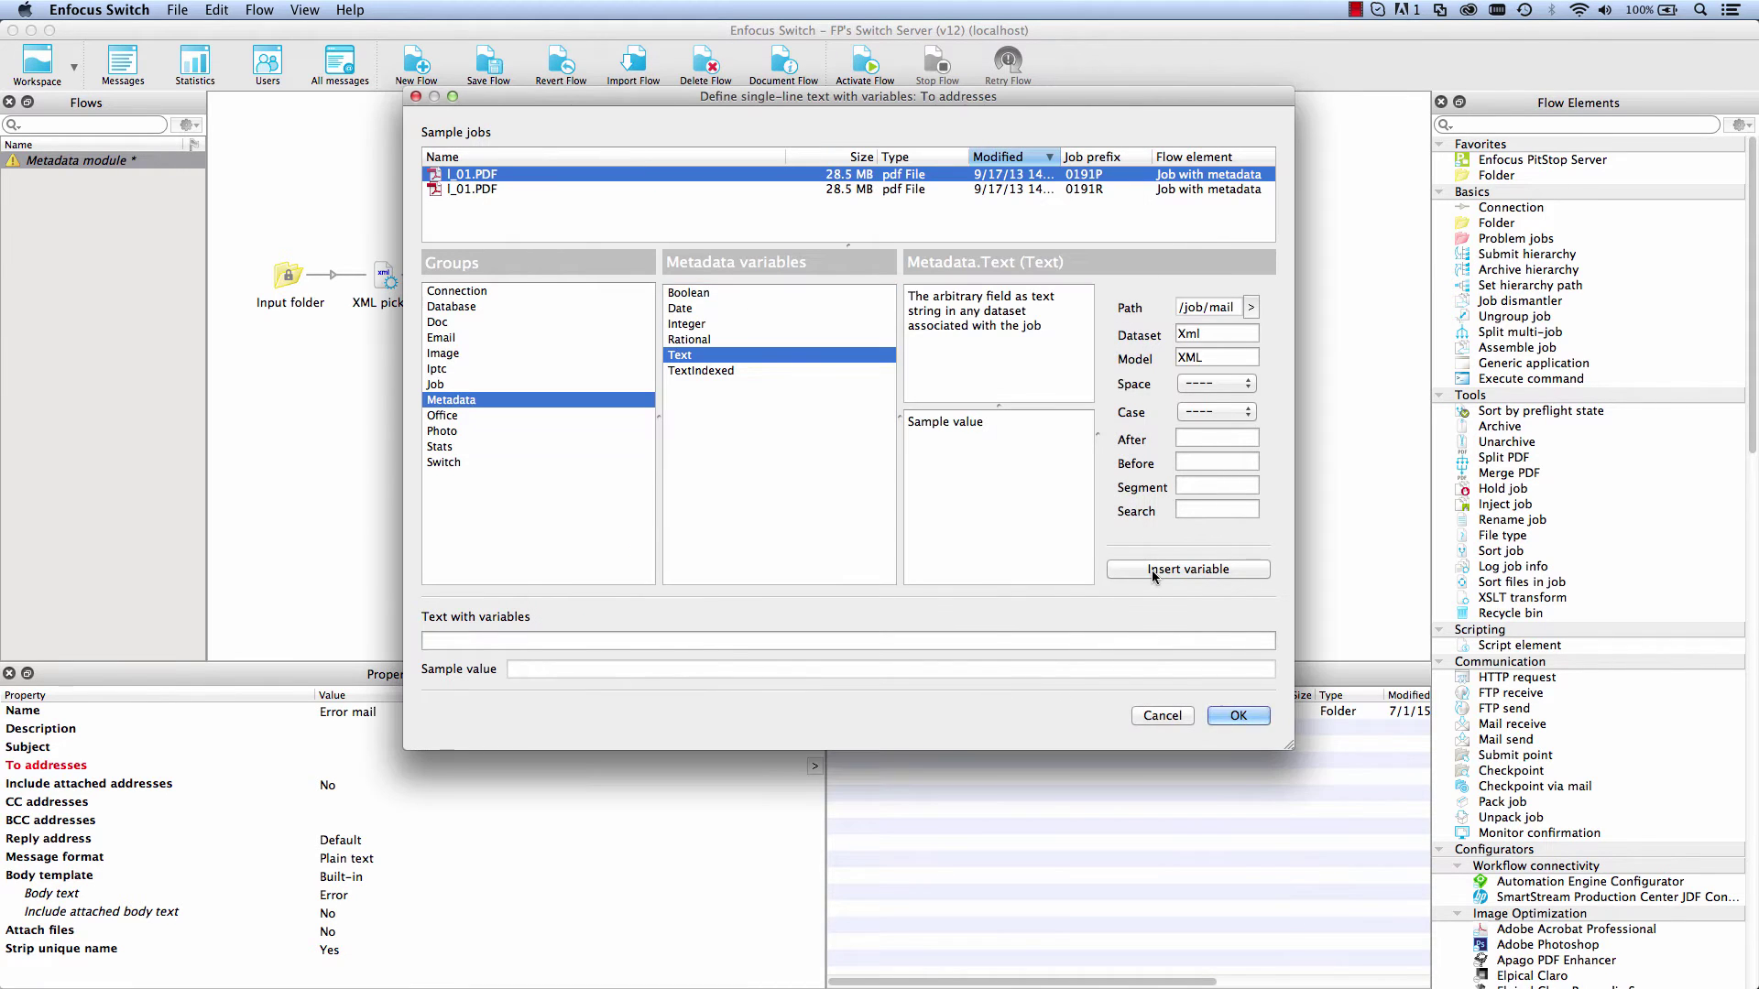
{"action": "left_click", "coordinate": [1188, 569]}
{"action": "left_click", "coordinate": [1238, 715]}
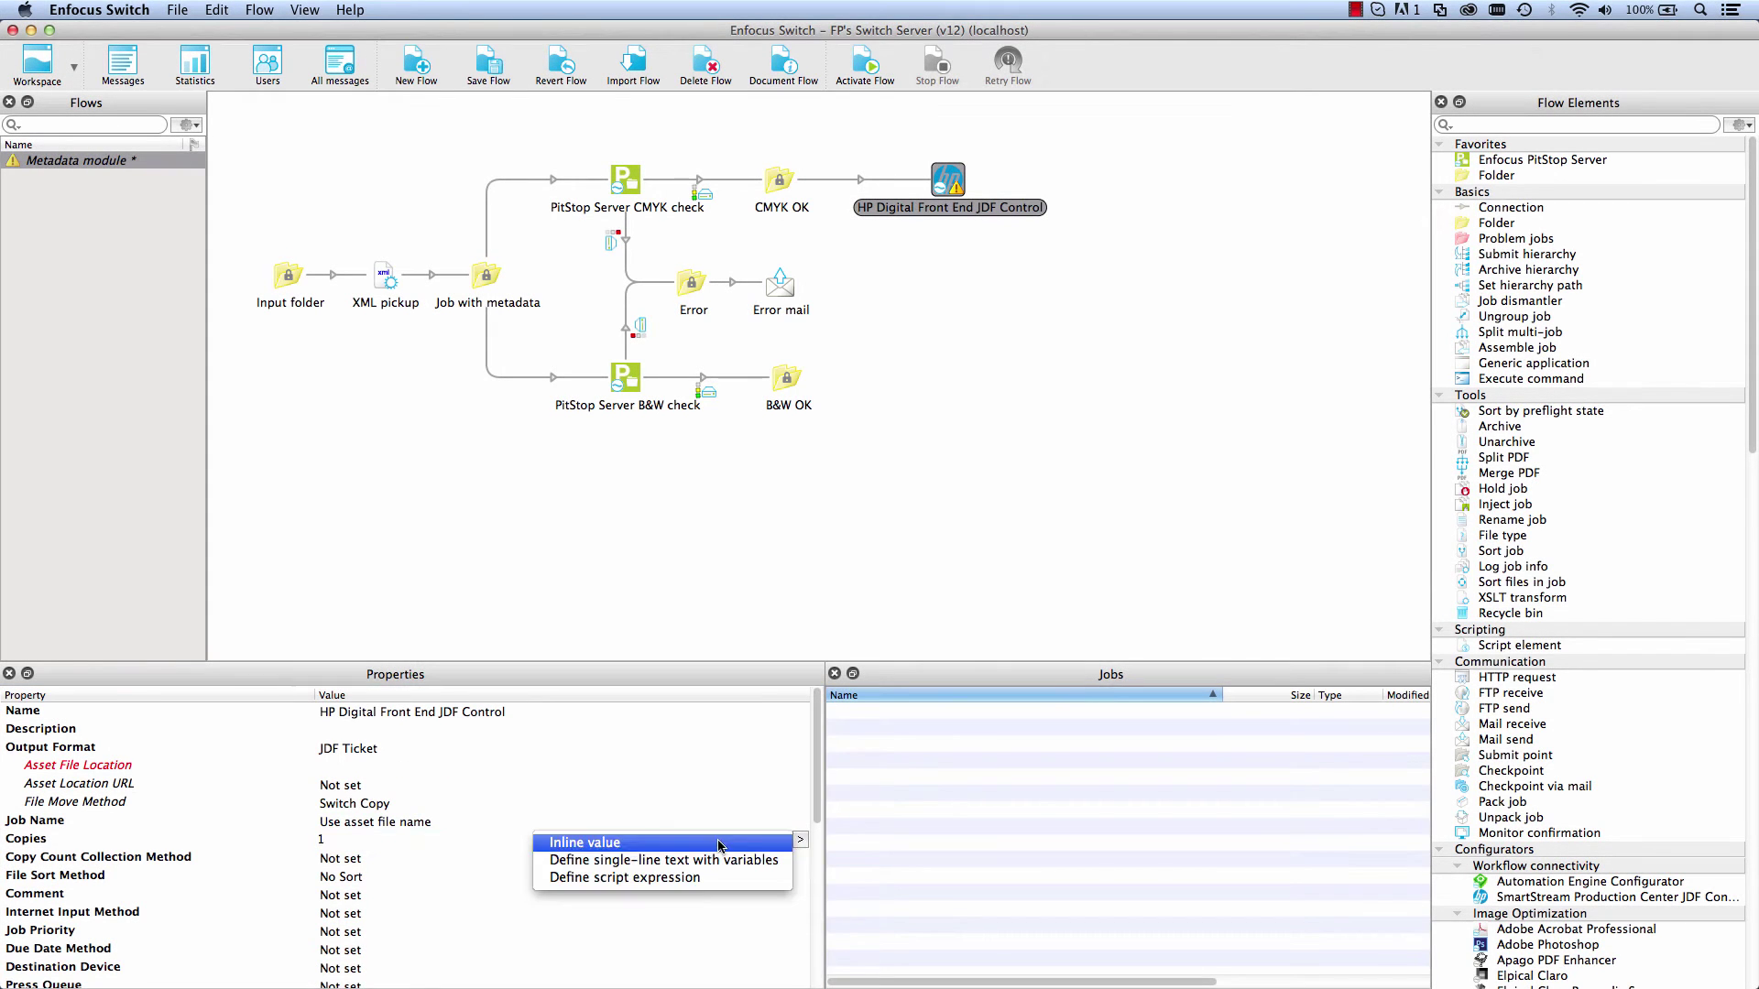
Step: Replace the fixed Copies value 1 with a Metadata Integer variable
{"action": "left_click", "coordinate": [696, 861]}
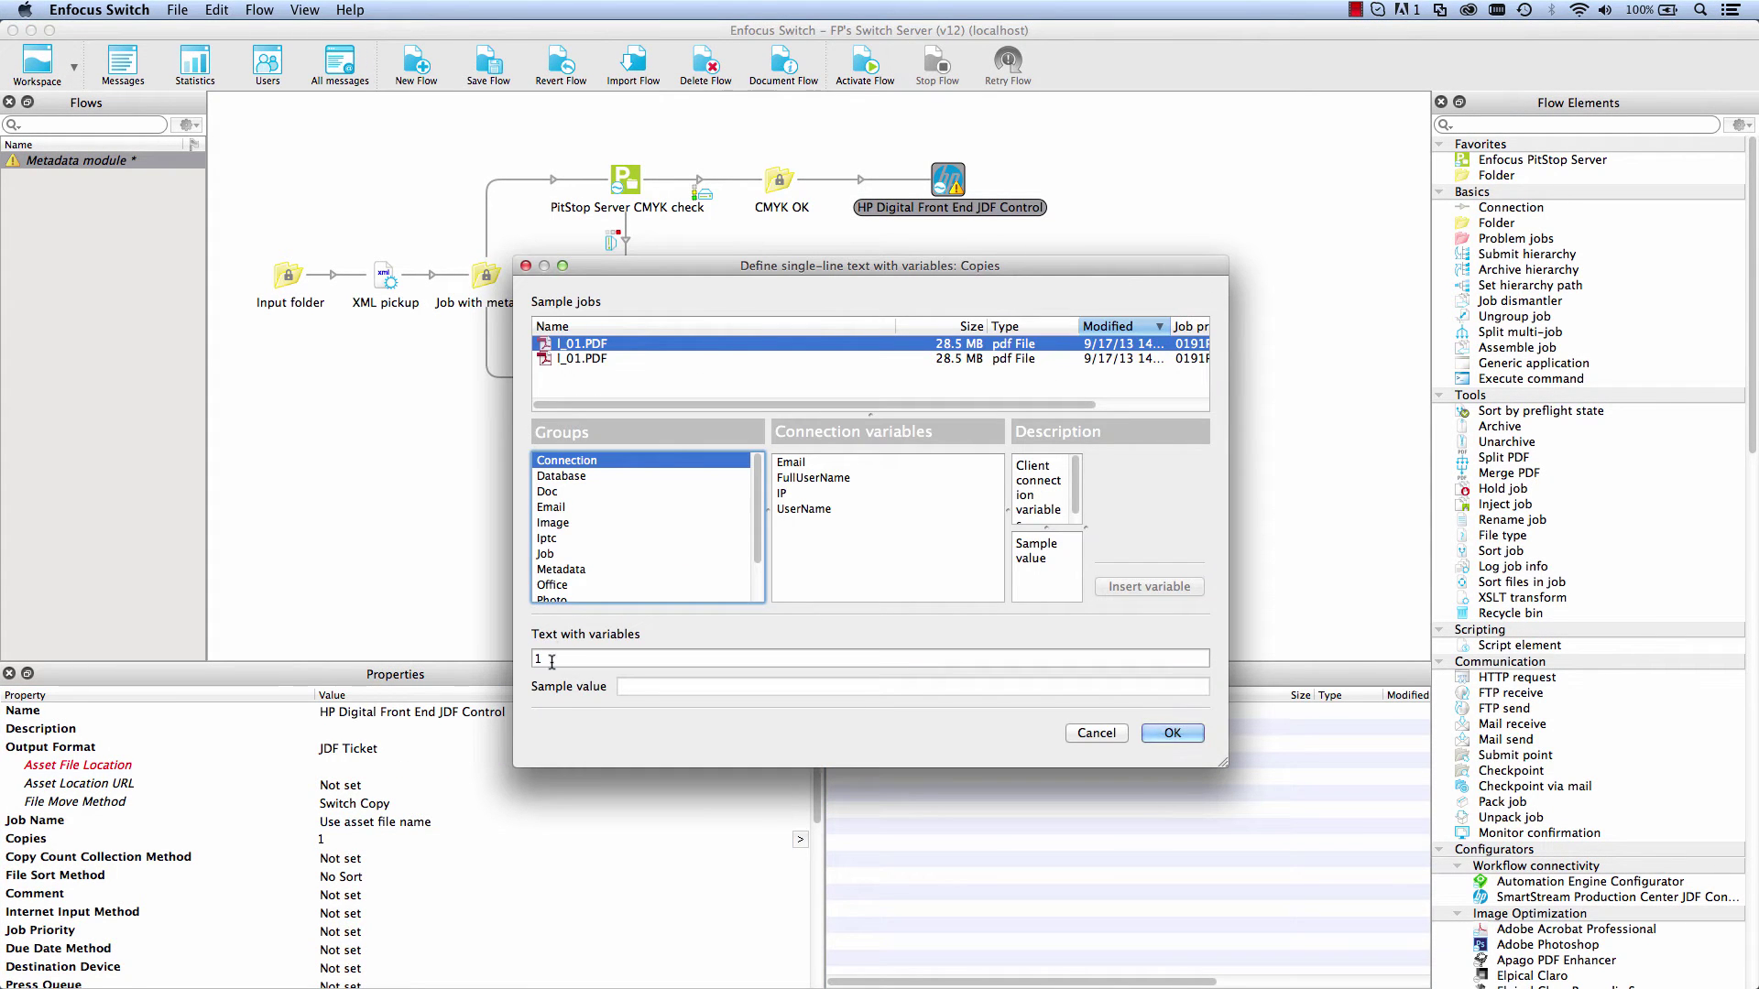
{"action": "left_click", "coordinate": [552, 661]}
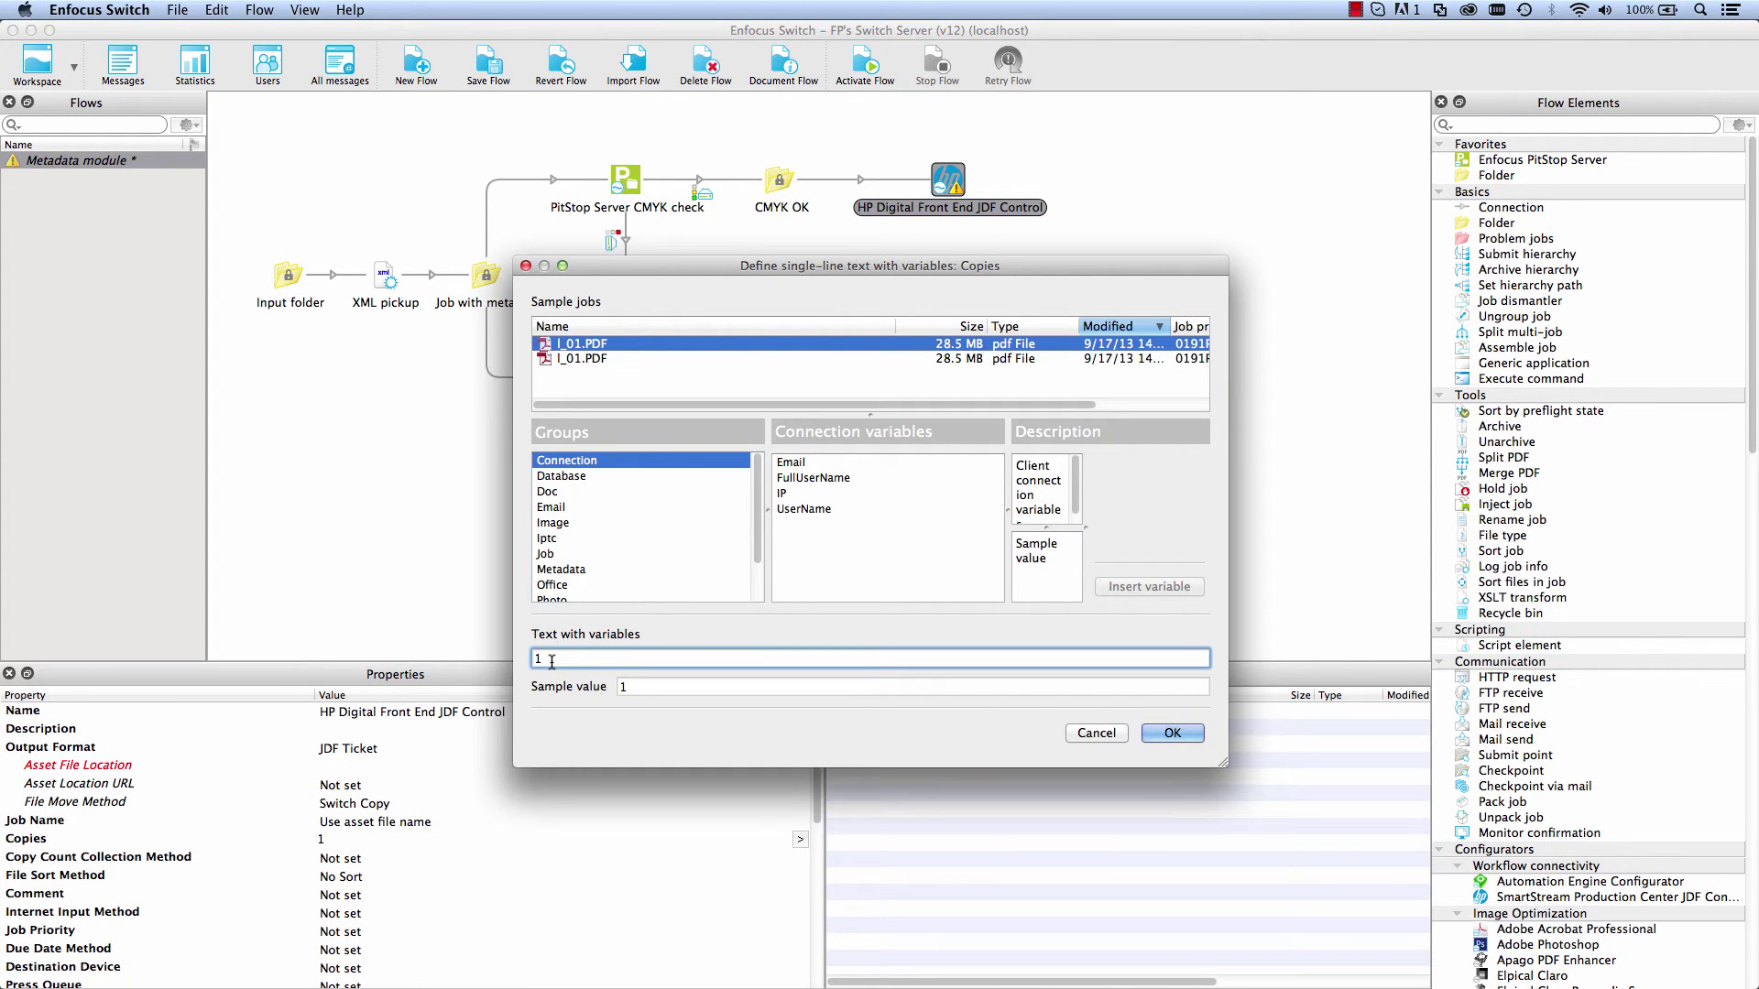
{"action": "left_click", "coordinate": [550, 570]}
{"action": "left_click", "coordinate": [797, 493]}
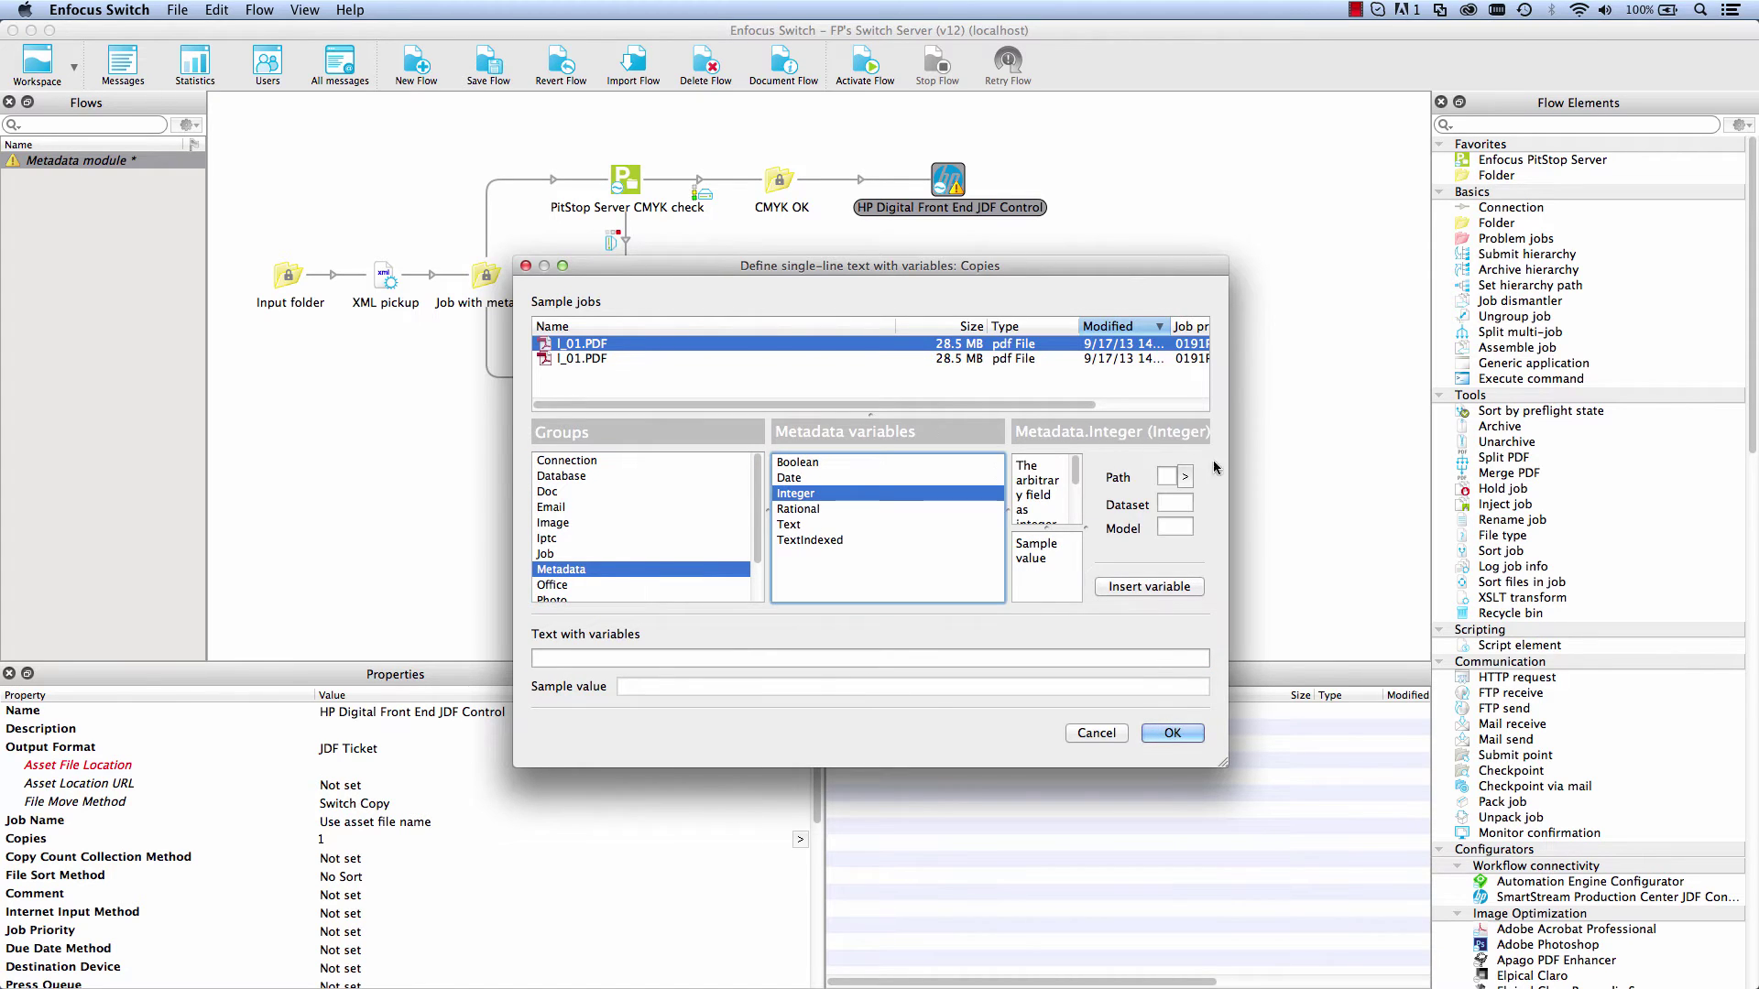
{"action": "left_click", "coordinate": [1185, 476]}
{"action": "left_click", "coordinate": [1164, 495]}
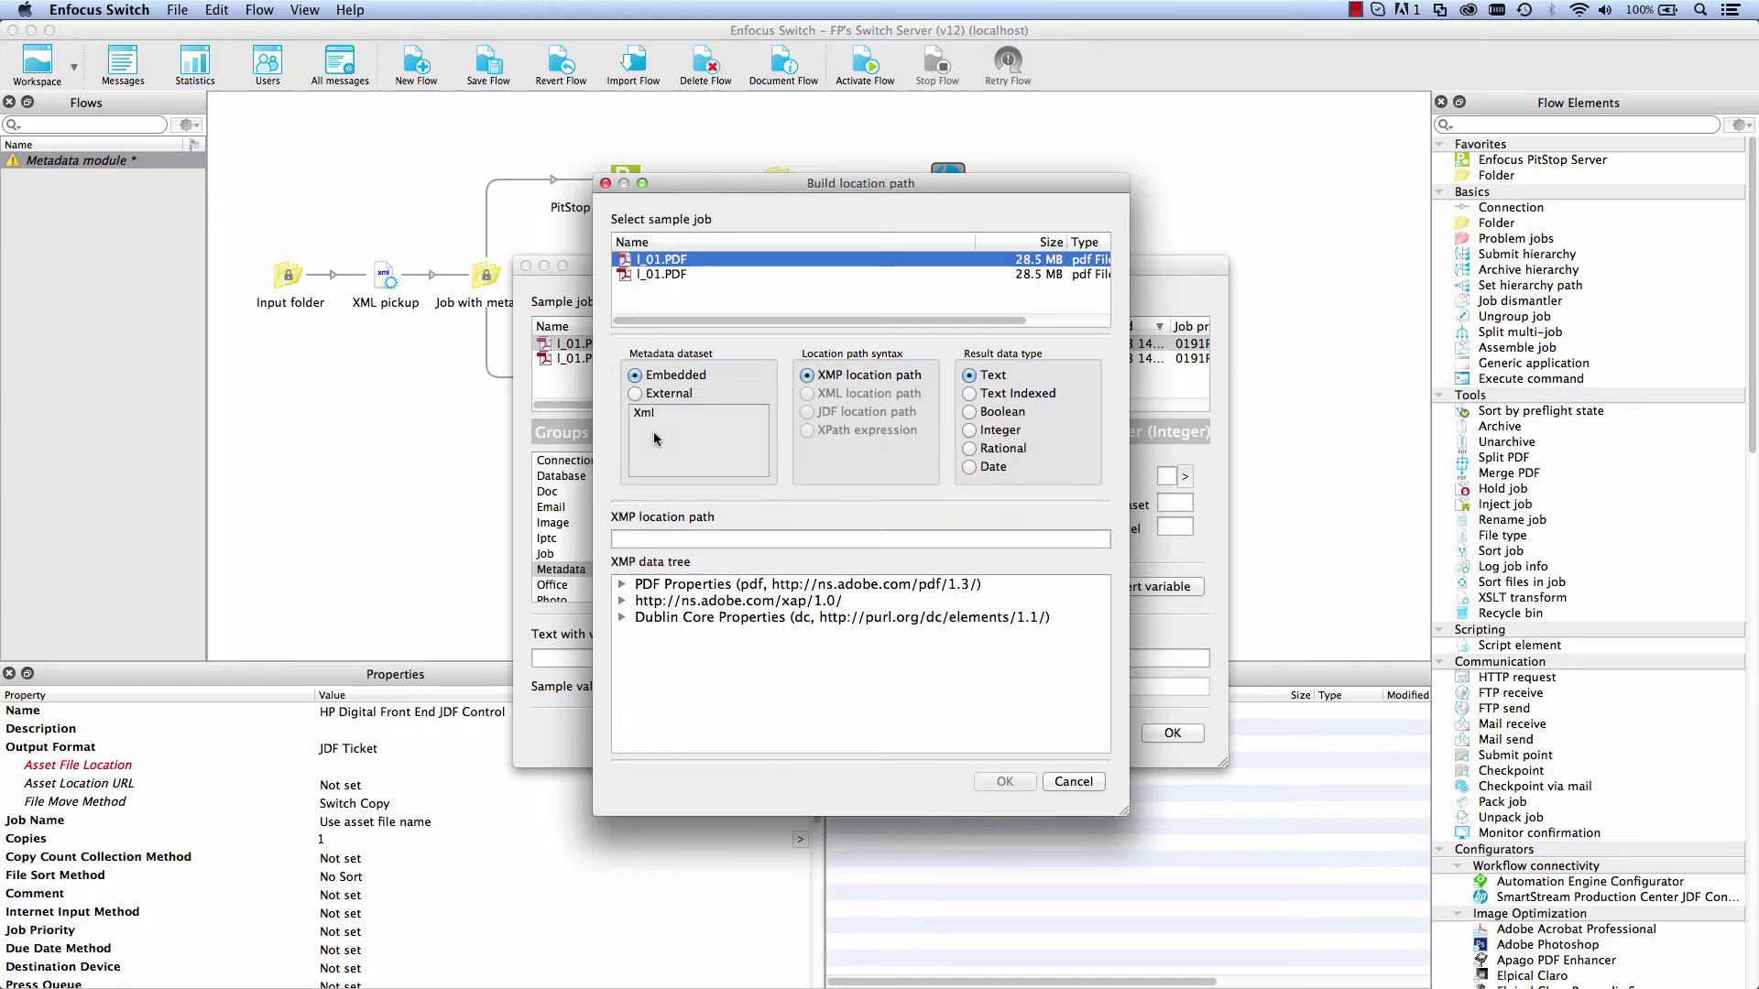
Step: Point the Integer variable at /job/copies in the external XML and insert it
{"action": "left_click", "coordinate": [634, 393]}
{"action": "left_click", "coordinate": [622, 600]}
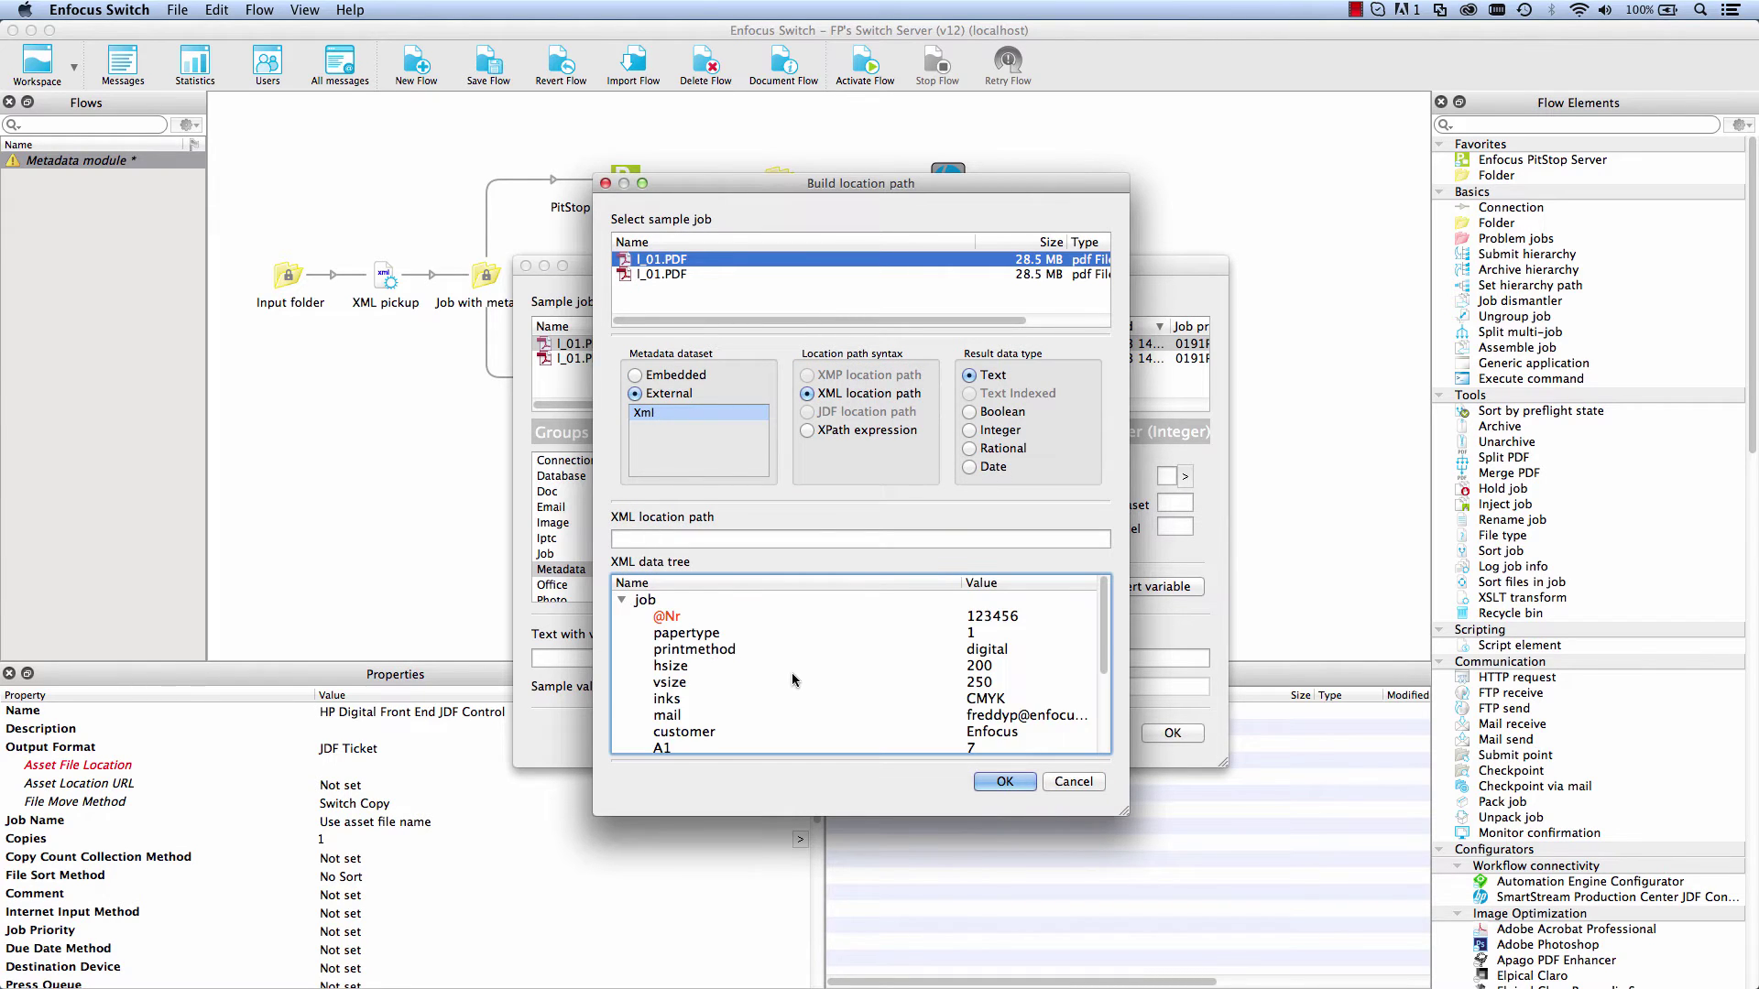
{"action": "scroll", "coordinate": [793, 678], "scroll_direction": "down", "scroll_amount": 5}
{"action": "left_click", "coordinate": [665, 738]}
{"action": "left_click", "coordinate": [1005, 782]}
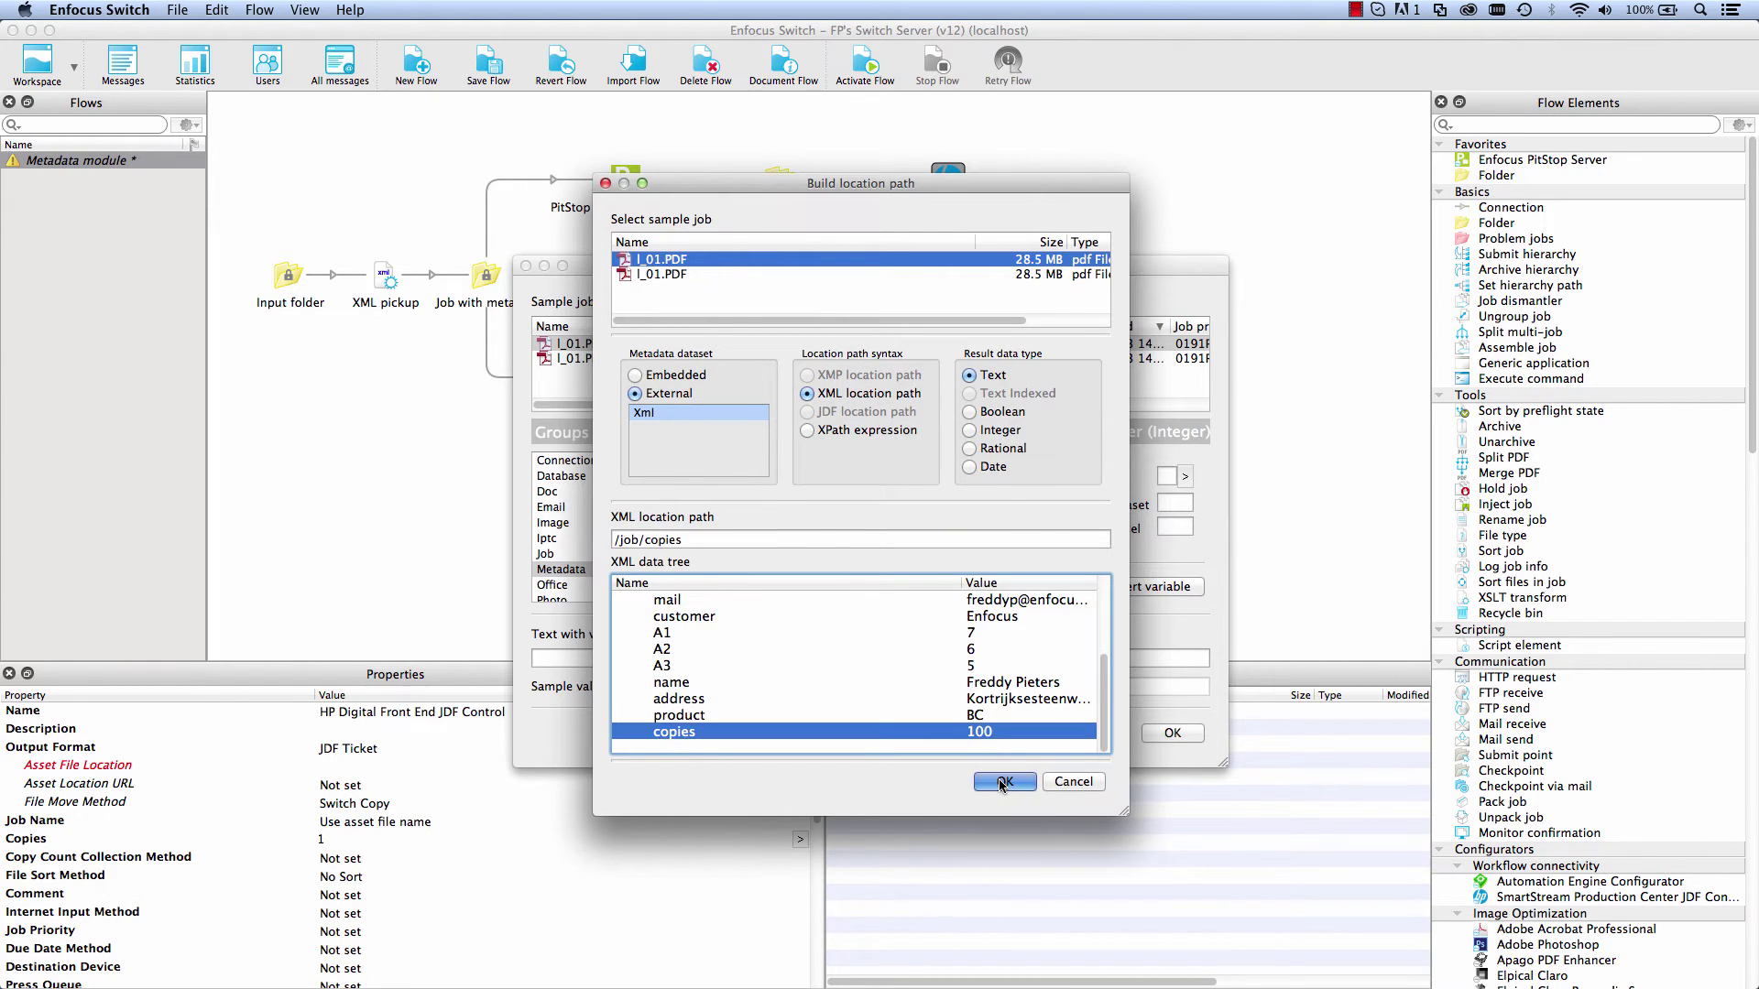
{"action": "left_click", "coordinate": [1152, 587]}
{"action": "left_click", "coordinate": [1172, 733]}
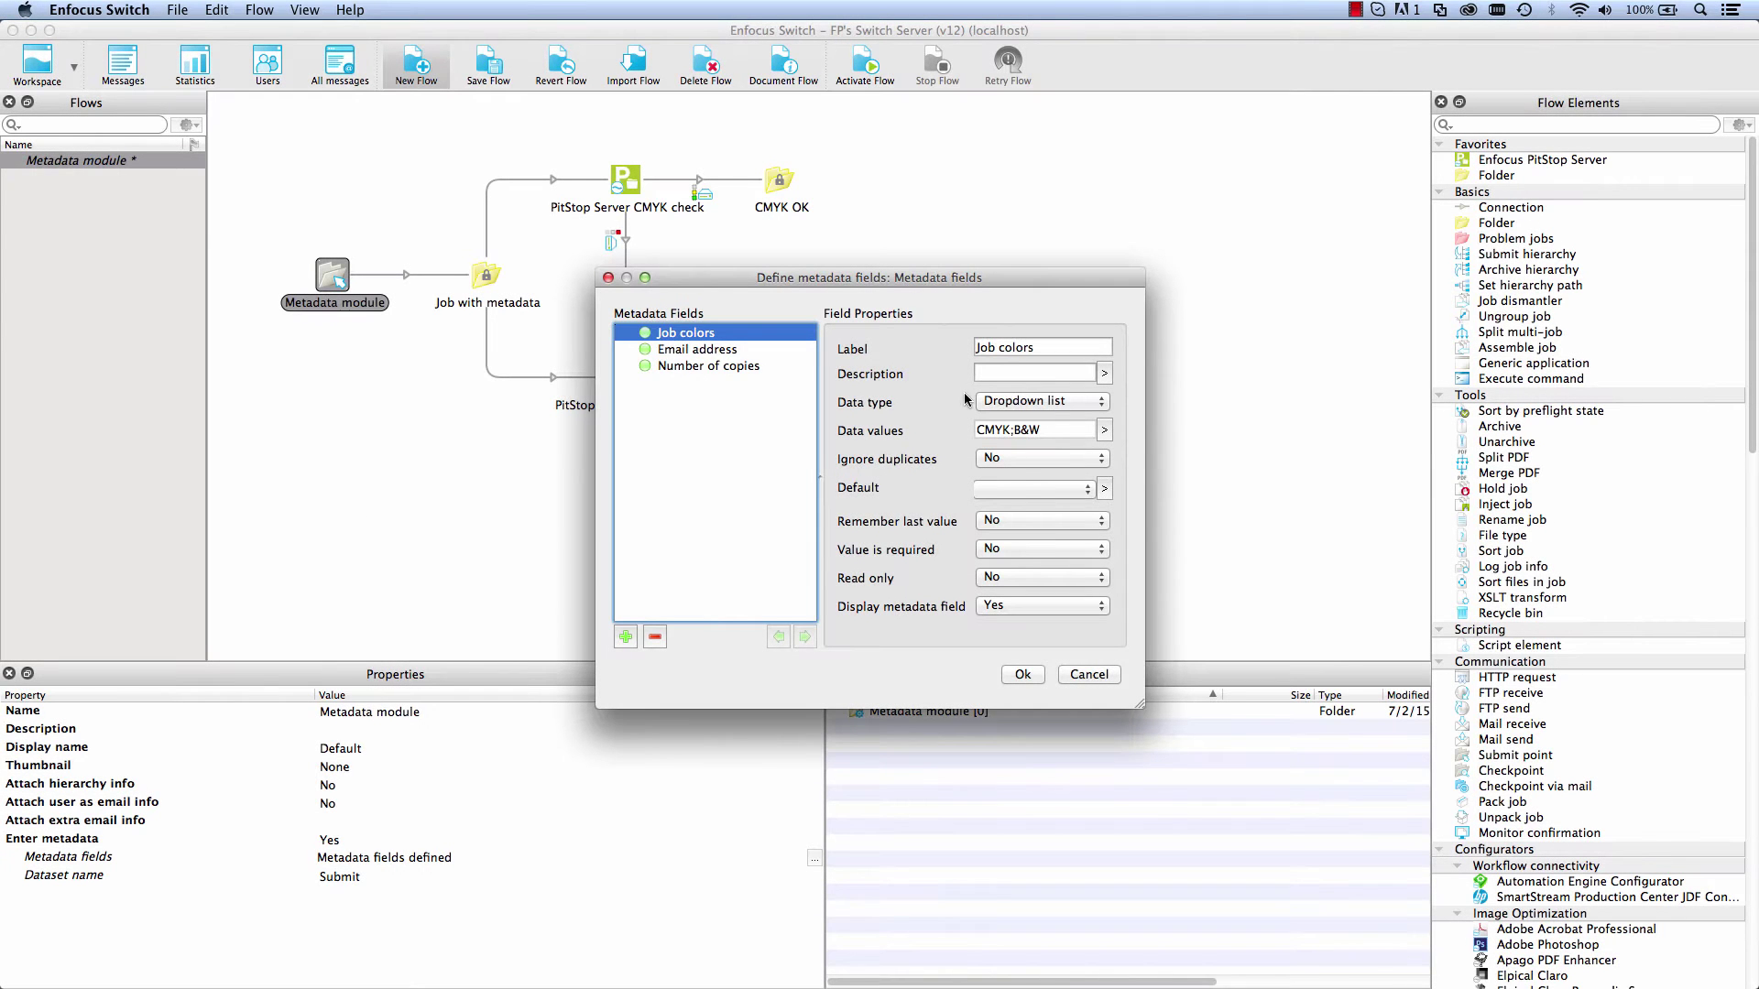
Step: Review the Email address and Number of copies fields and the copies Data type choices
{"action": "left_click", "coordinate": [714, 354]}
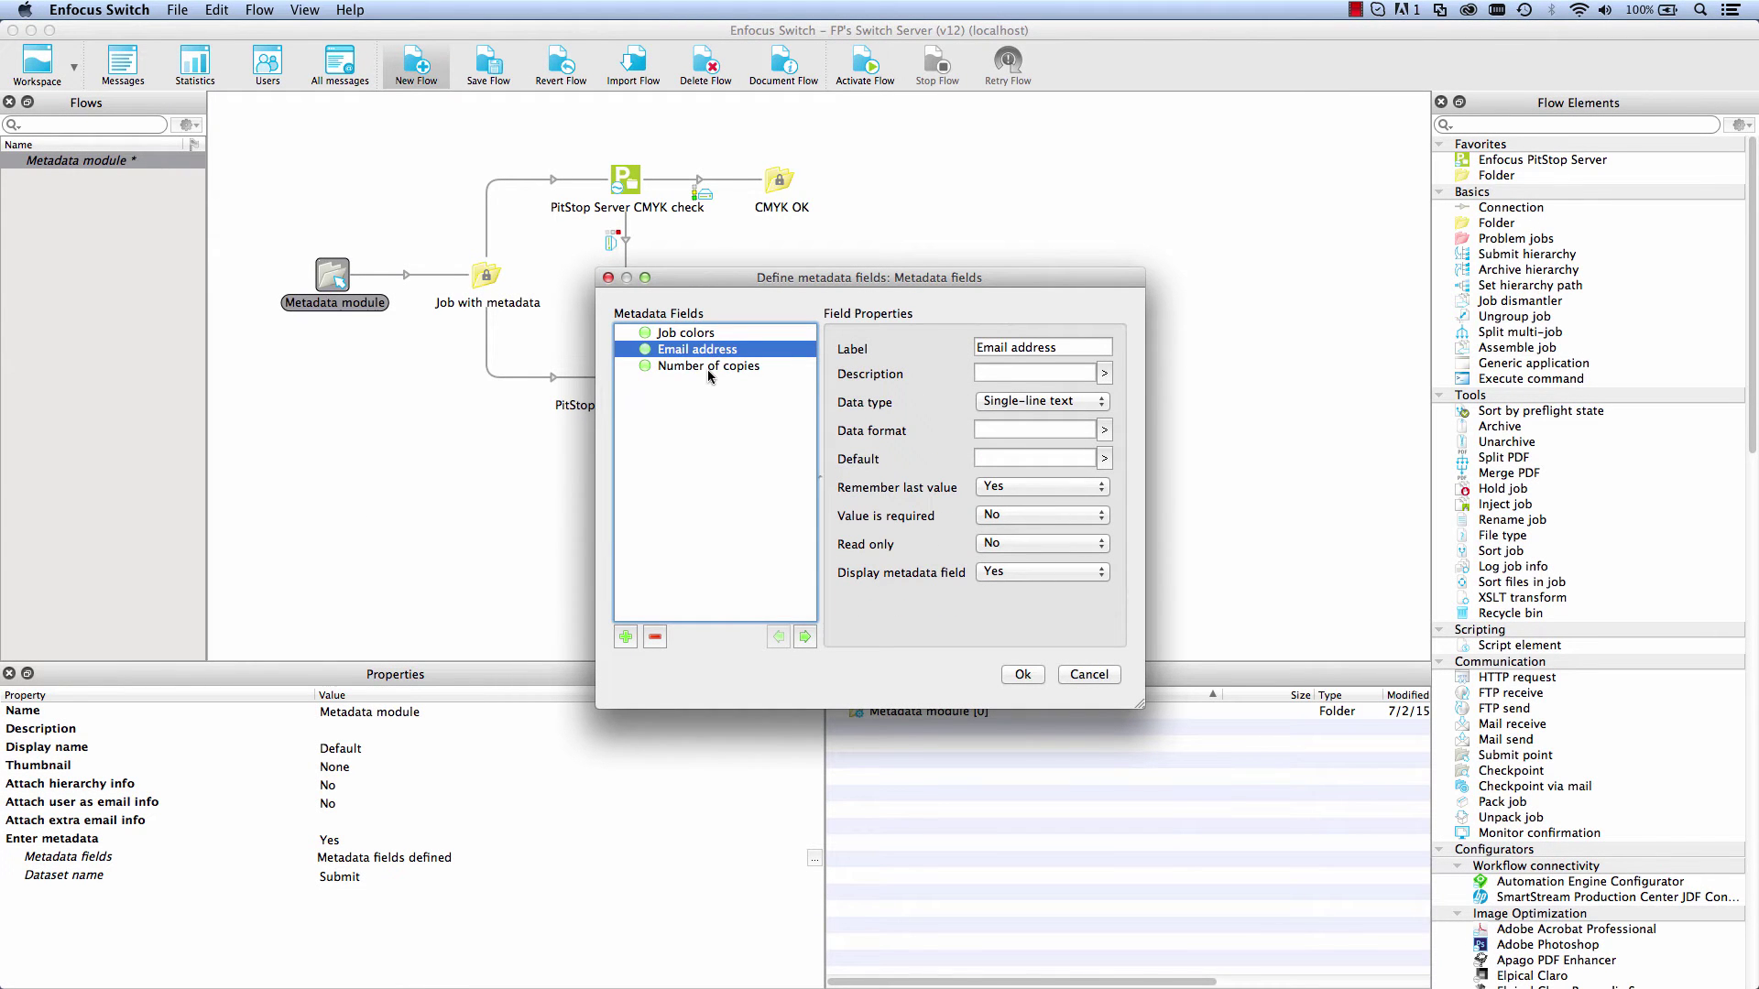
{"action": "left_click", "coordinate": [711, 370]}
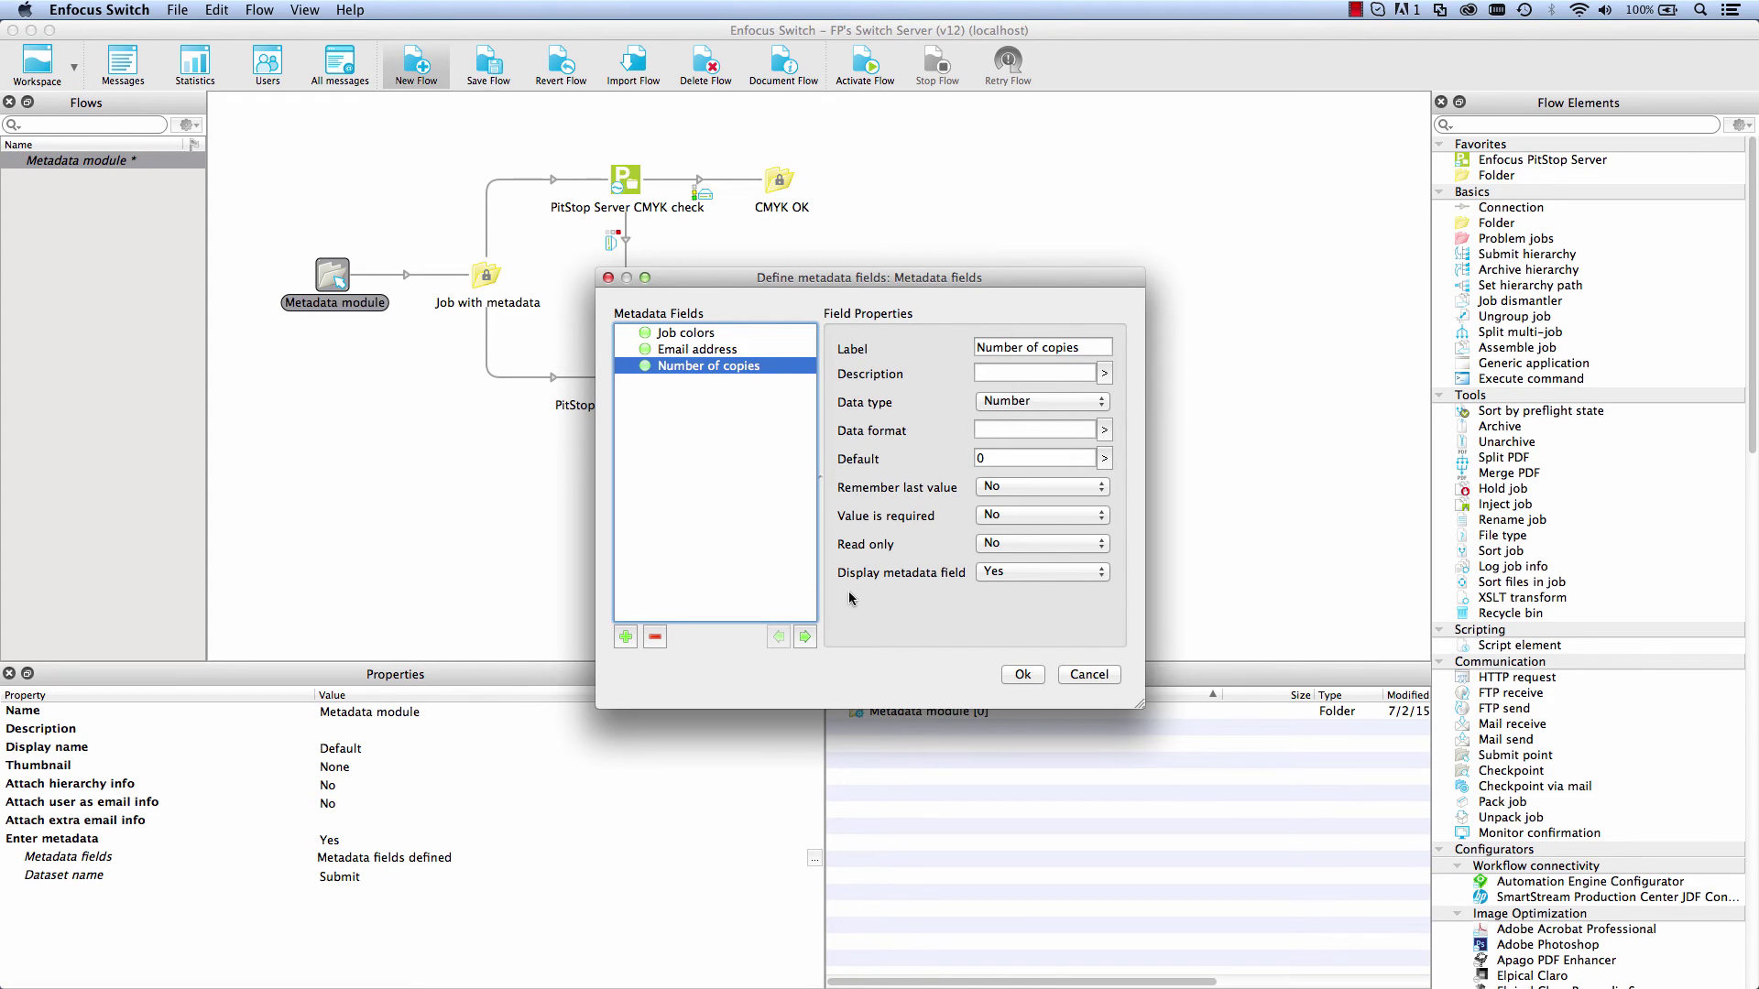
{"action": "left_click", "coordinate": [1053, 407]}
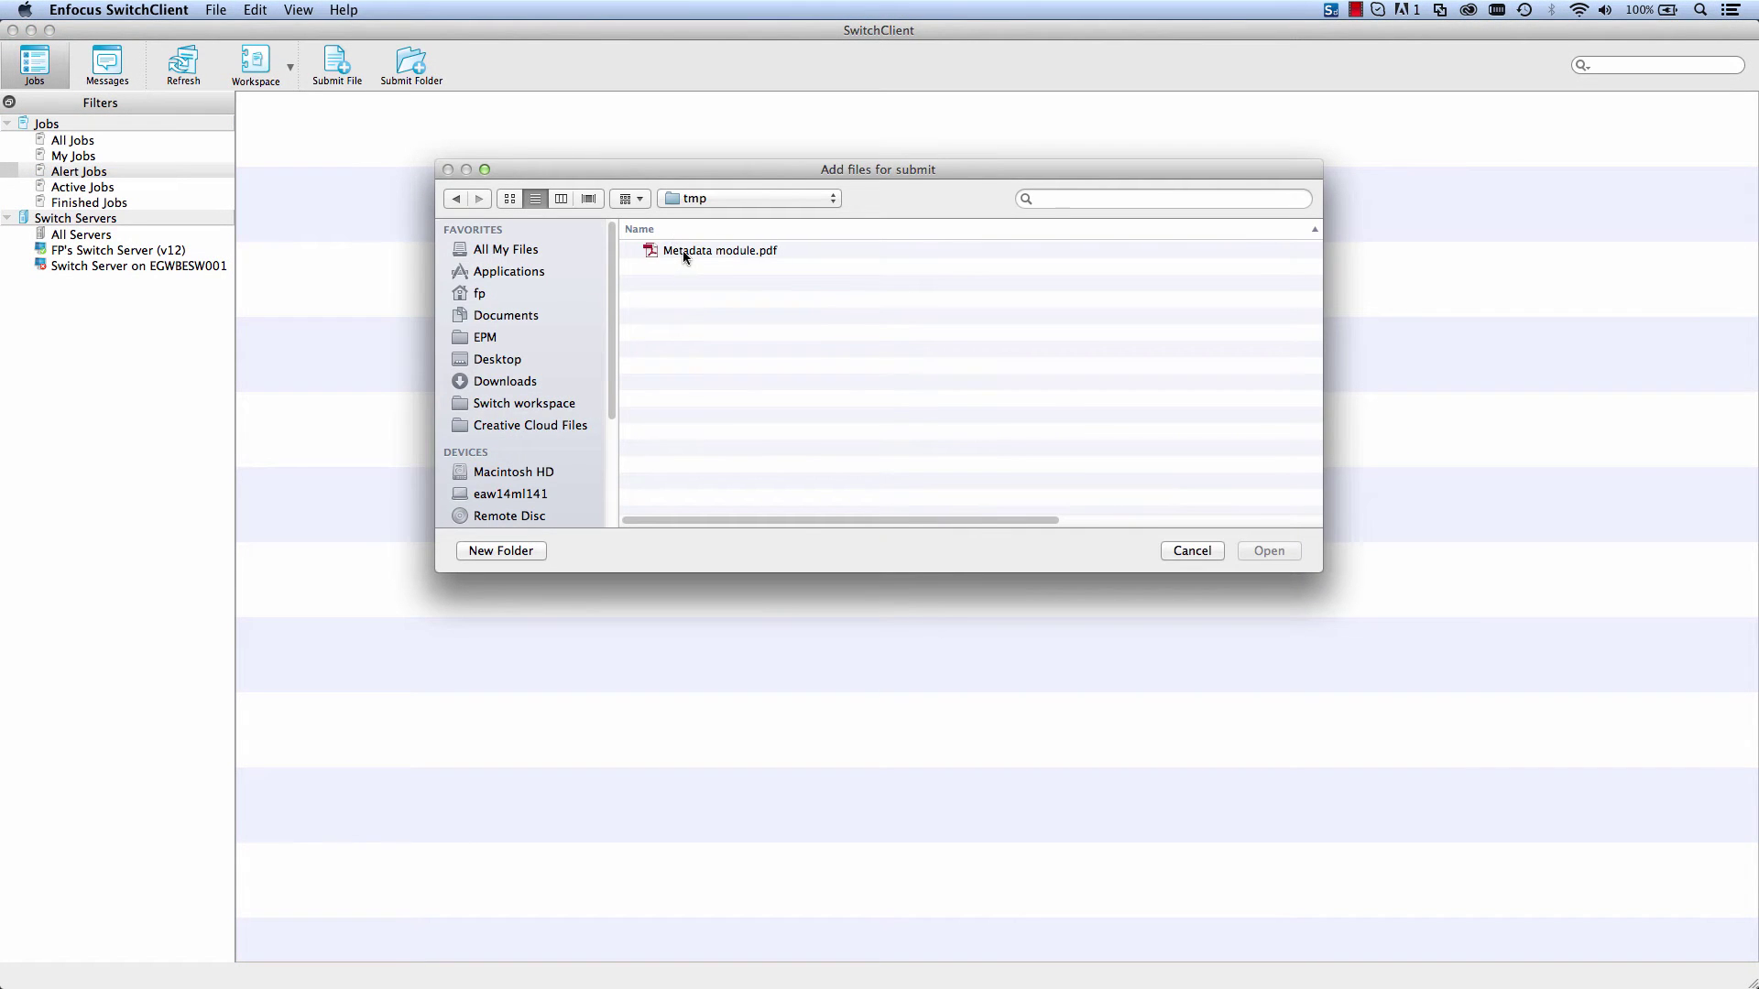
Step: Submit Metadata module.pdf with Job colors CMYK and Number of copies 250
{"action": "left_click", "coordinate": [684, 250]}
{"action": "left_click", "coordinate": [1282, 551]}
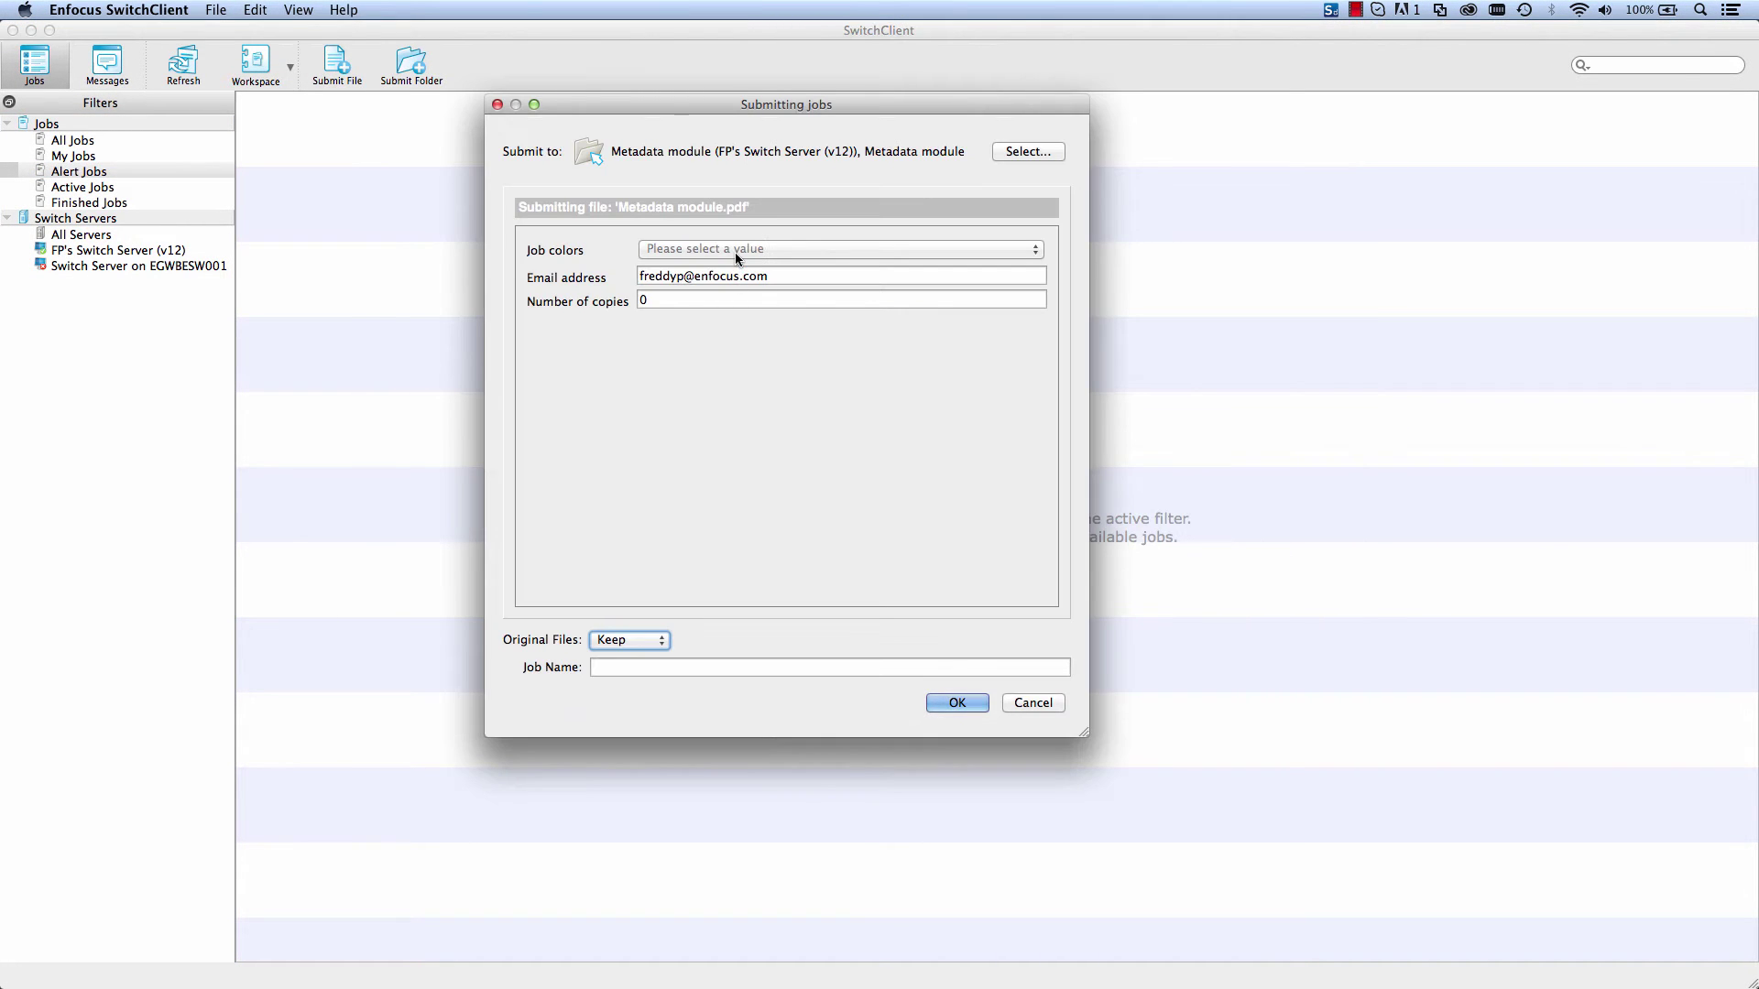
{"action": "left_click", "coordinate": [736, 258]}
{"action": "left_click", "coordinate": [656, 253]}
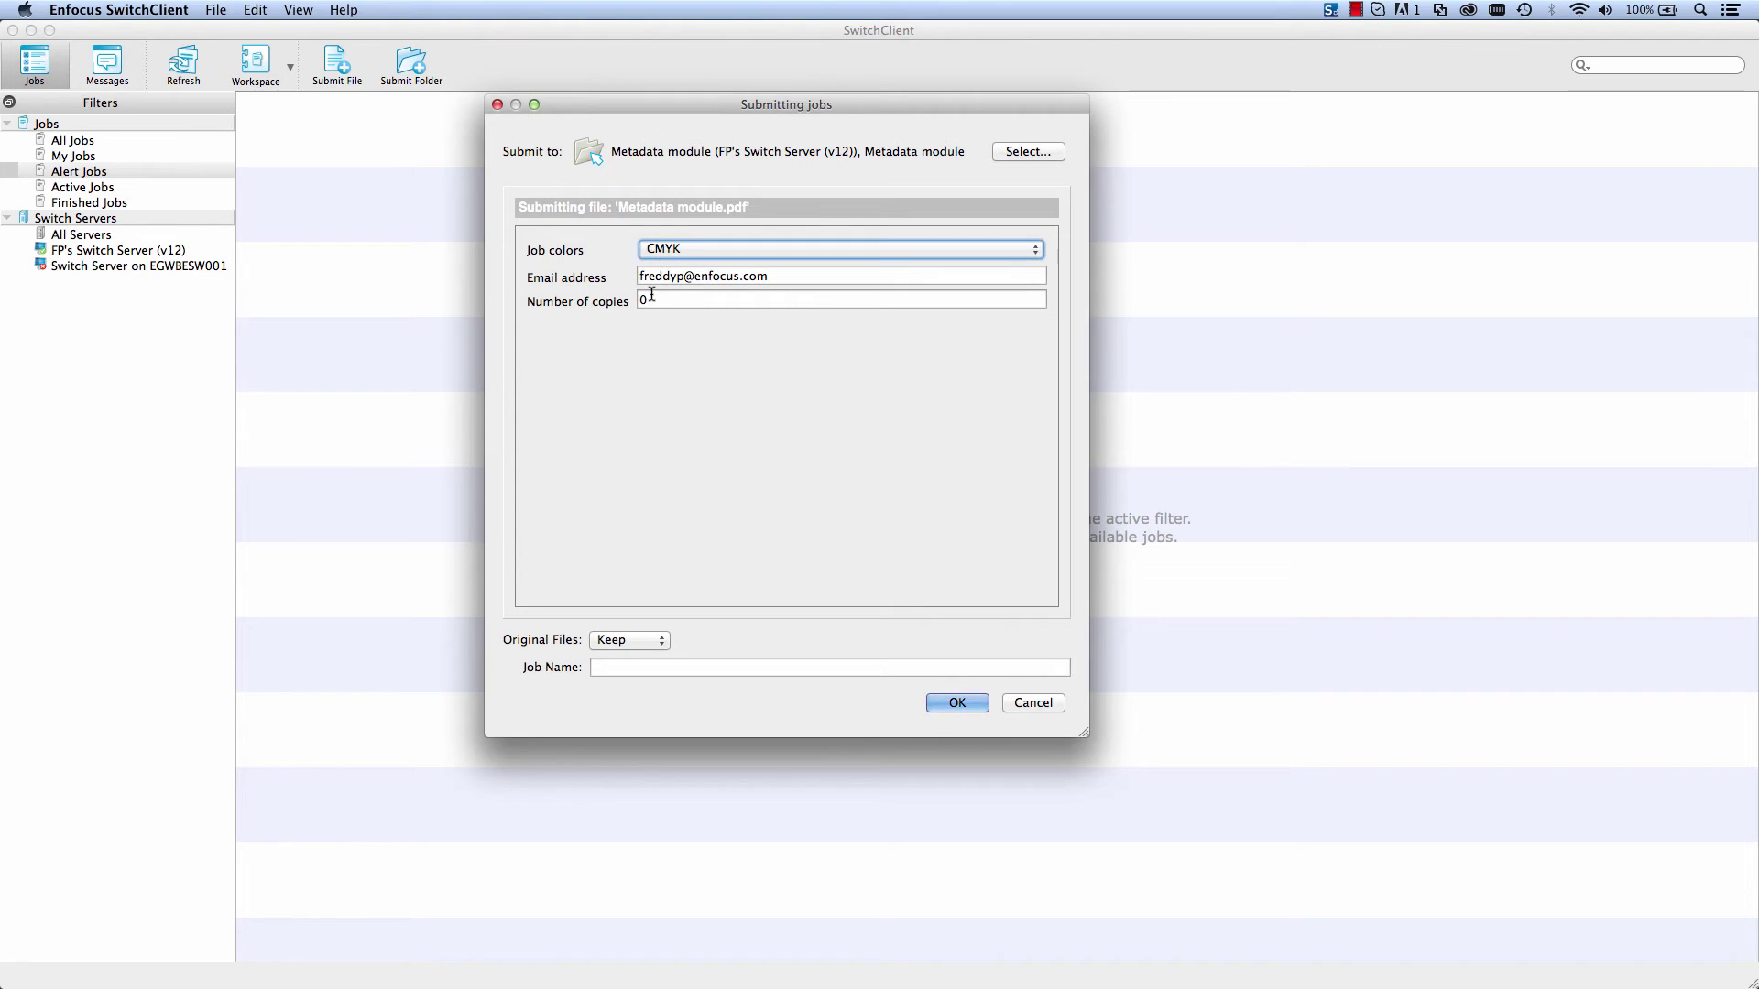
{"action": "left_click", "coordinate": [651, 297]}
{"action": "key", "text": "BackSpace"}
{"action": "type", "text": "25"}
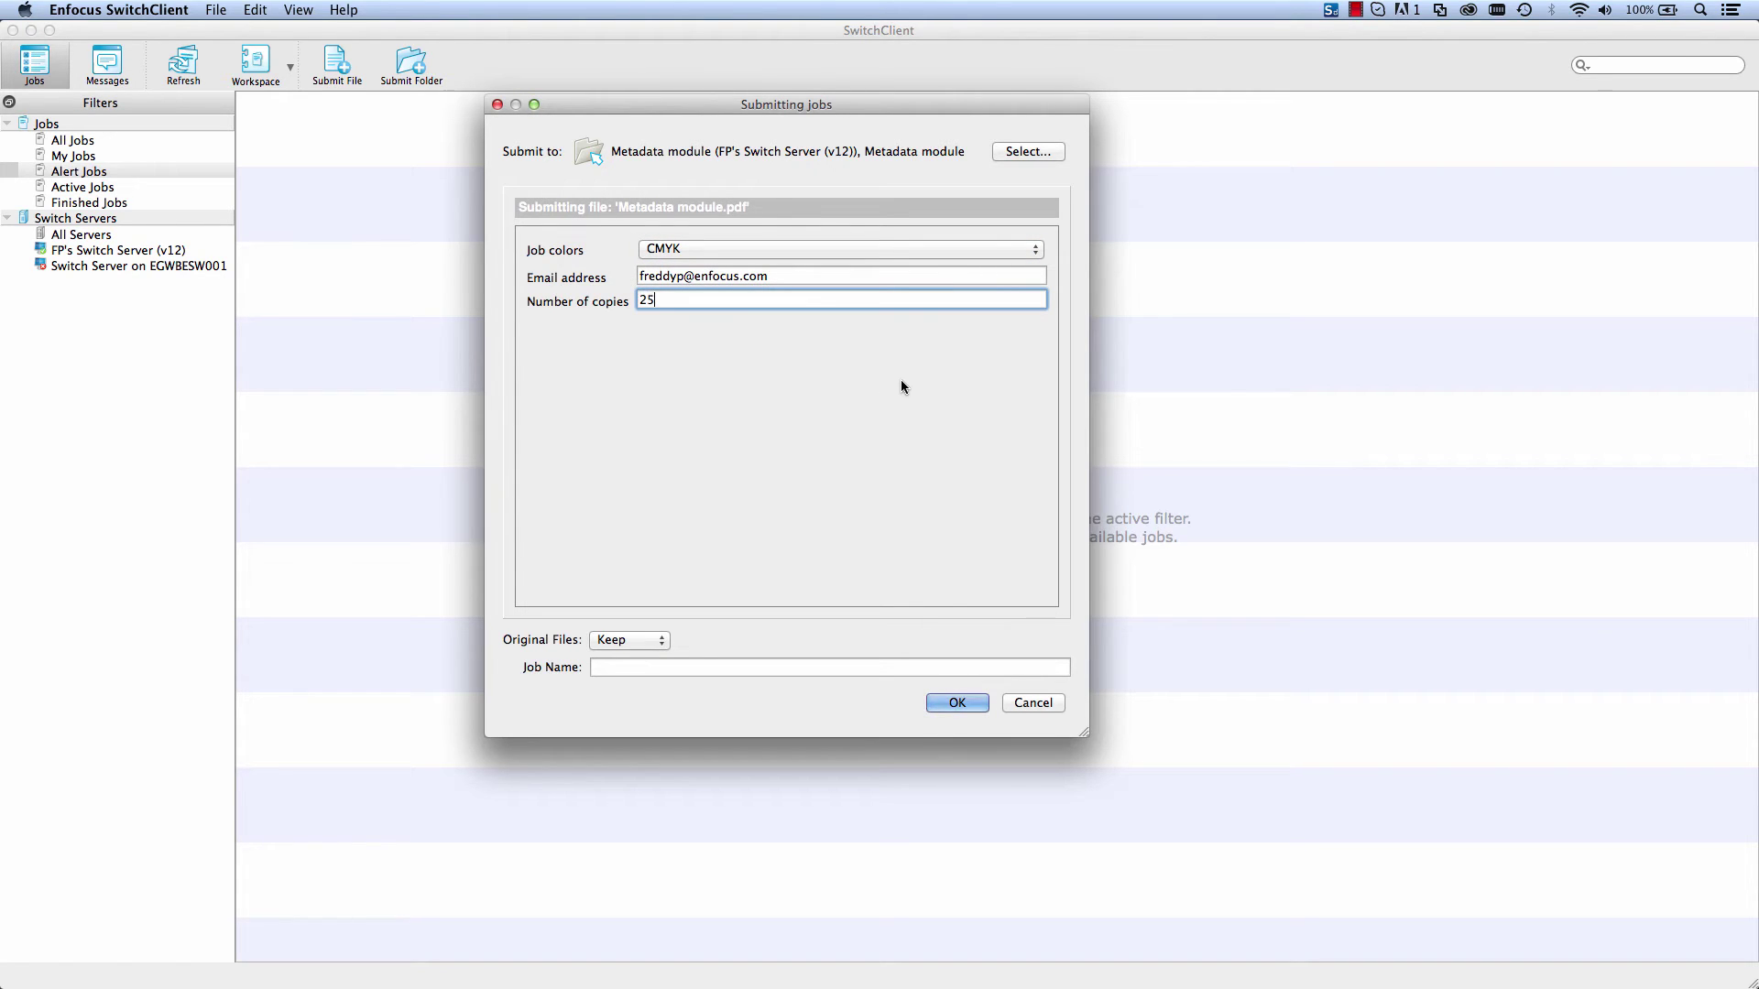
{"action": "type", "text": "0"}
{"action": "key", "text": "Tab"}
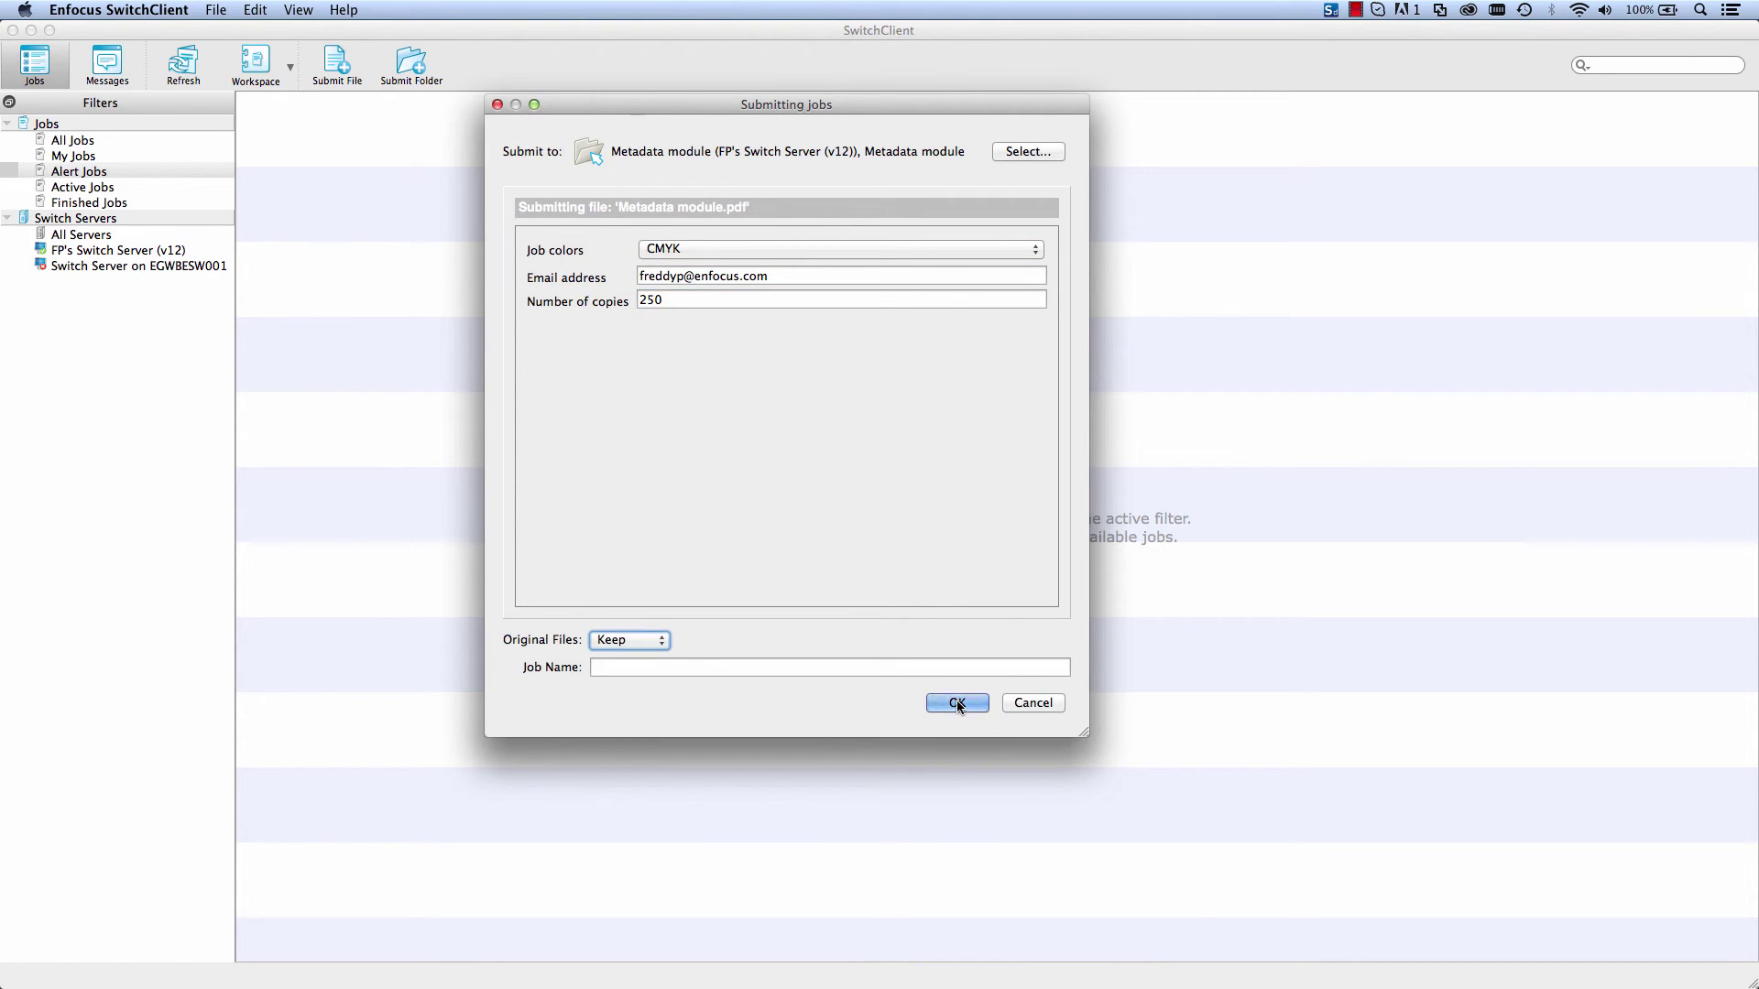
{"action": "left_click", "coordinate": [957, 702]}
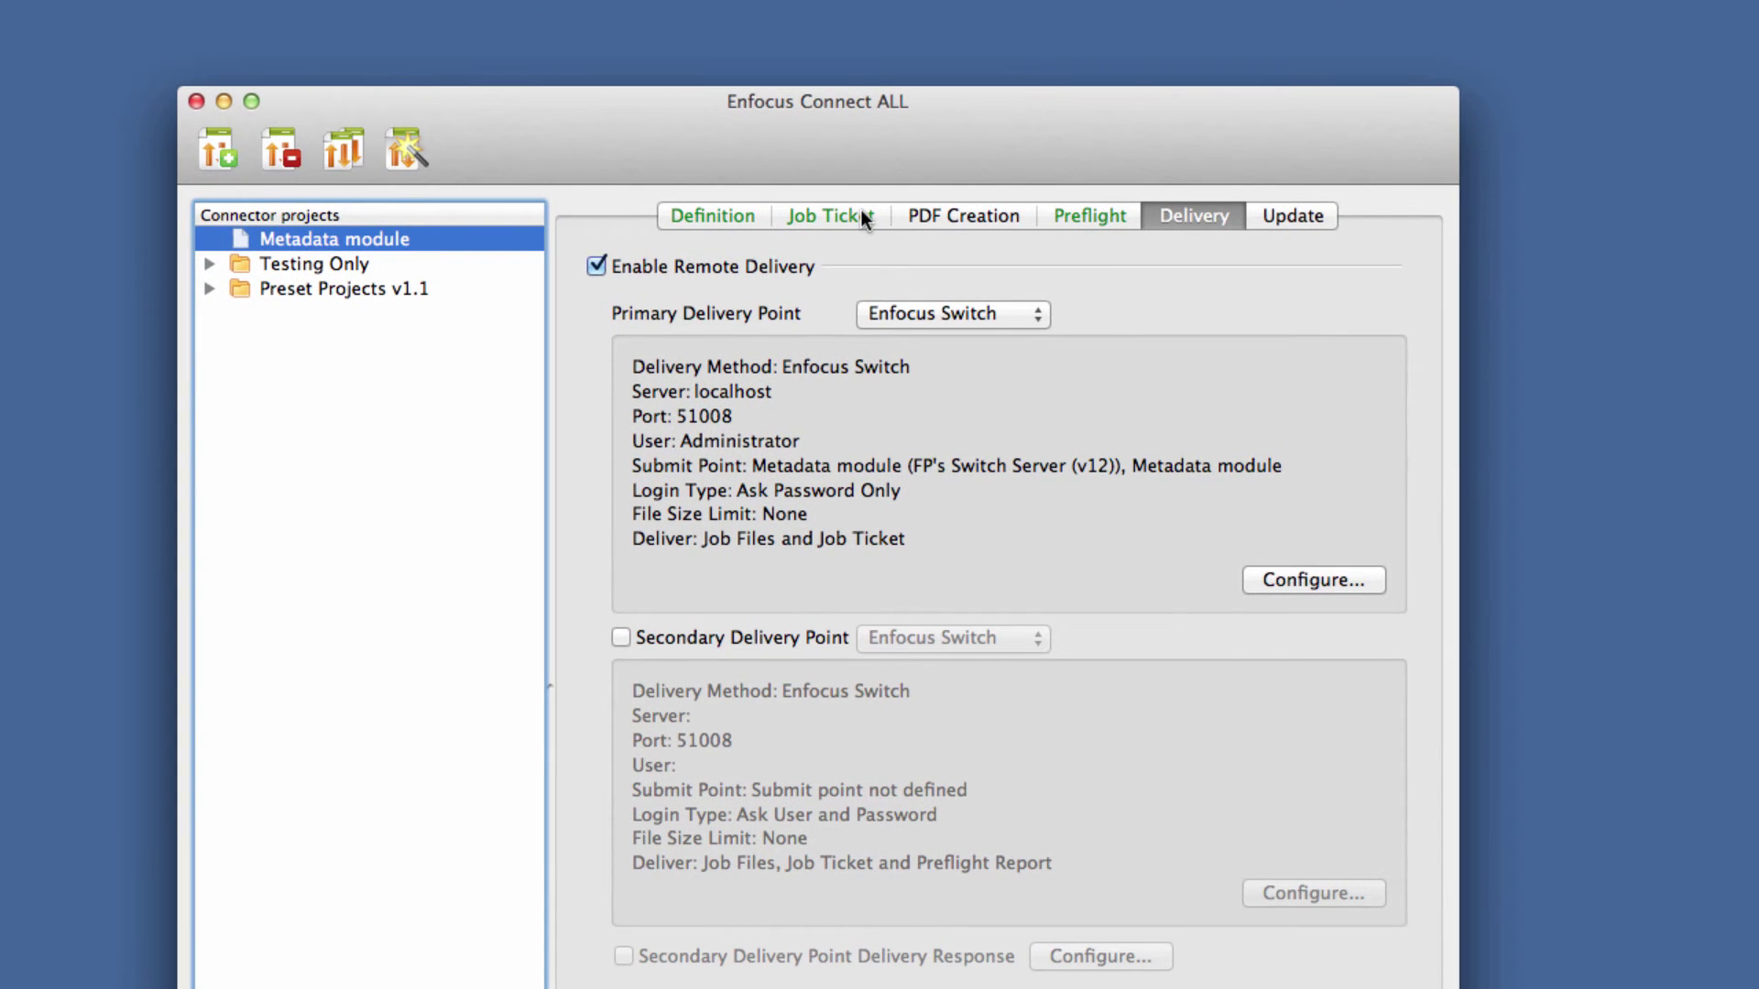
Step: Show the connector's Job Ticket and drop Metadata module.pdf onto the Metadata module connector
{"action": "left_click", "coordinate": [861, 213]}
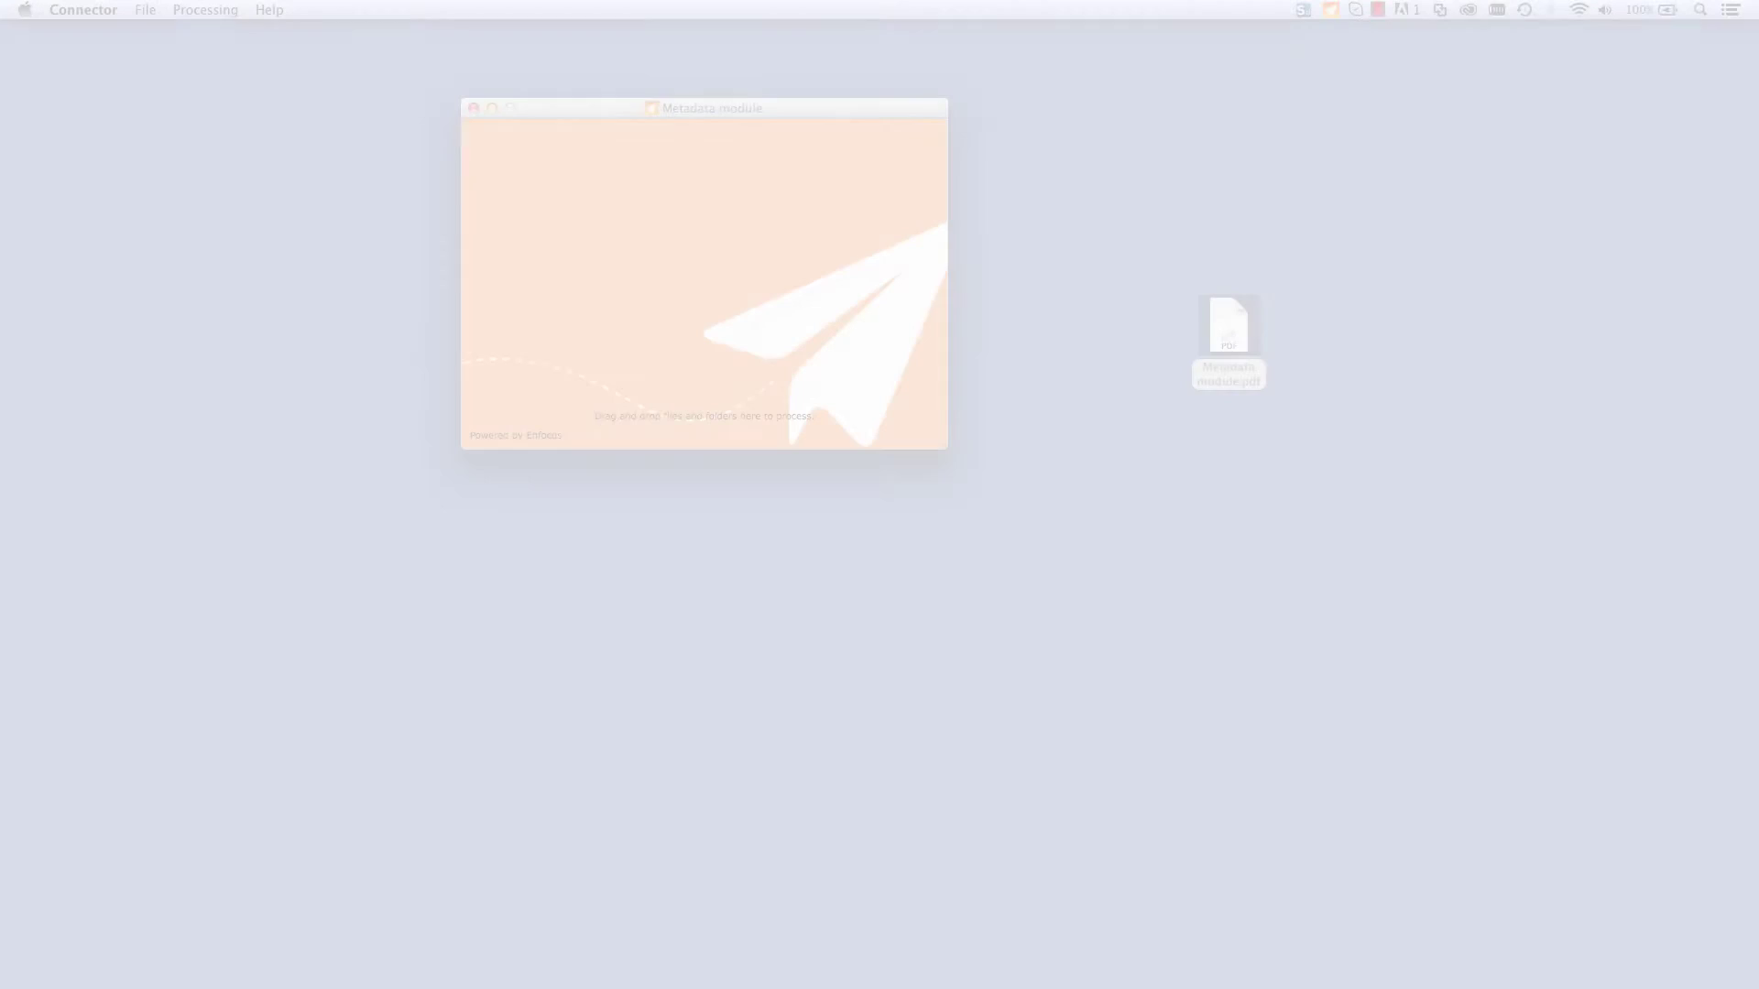
{"action": "left_click_drag", "start_coordinate": [1228, 326], "coordinate": [755, 249]}
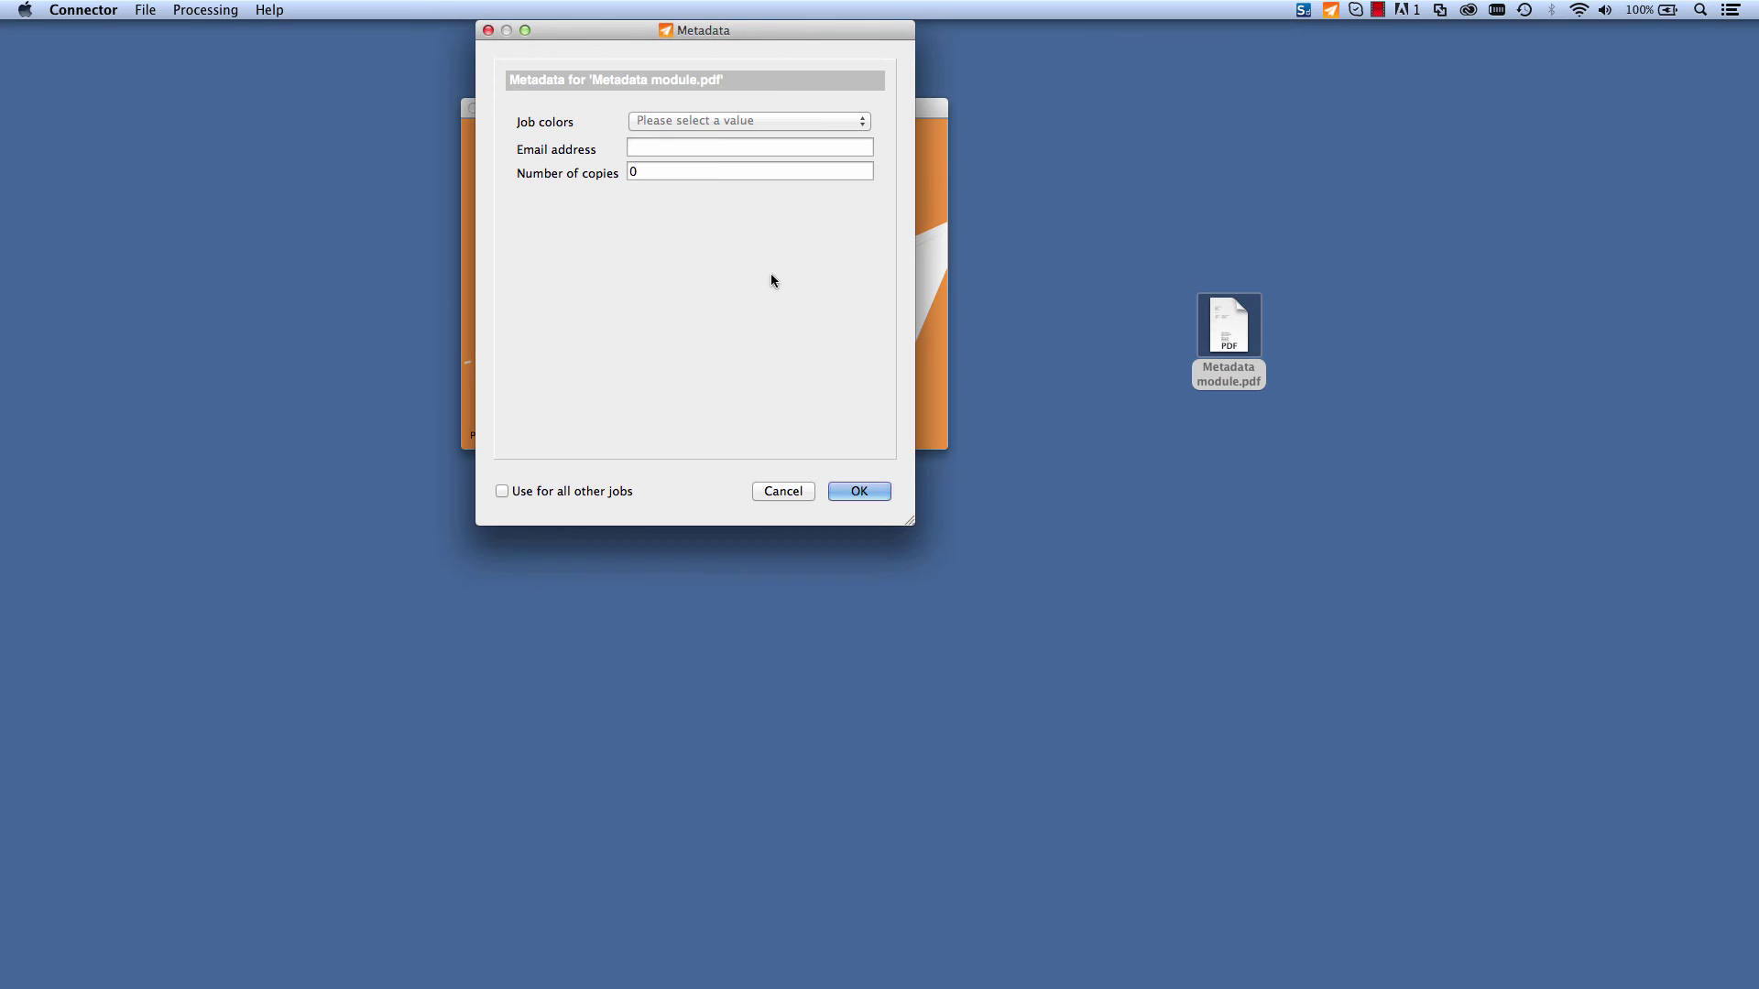
Step: Send the PDF as a CMYK job with the contact's e-mail address and 100 copies
{"action": "left_click", "coordinate": [723, 119]}
{"action": "left_click", "coordinate": [709, 128]}
{"action": "left_click", "coordinate": [668, 147]}
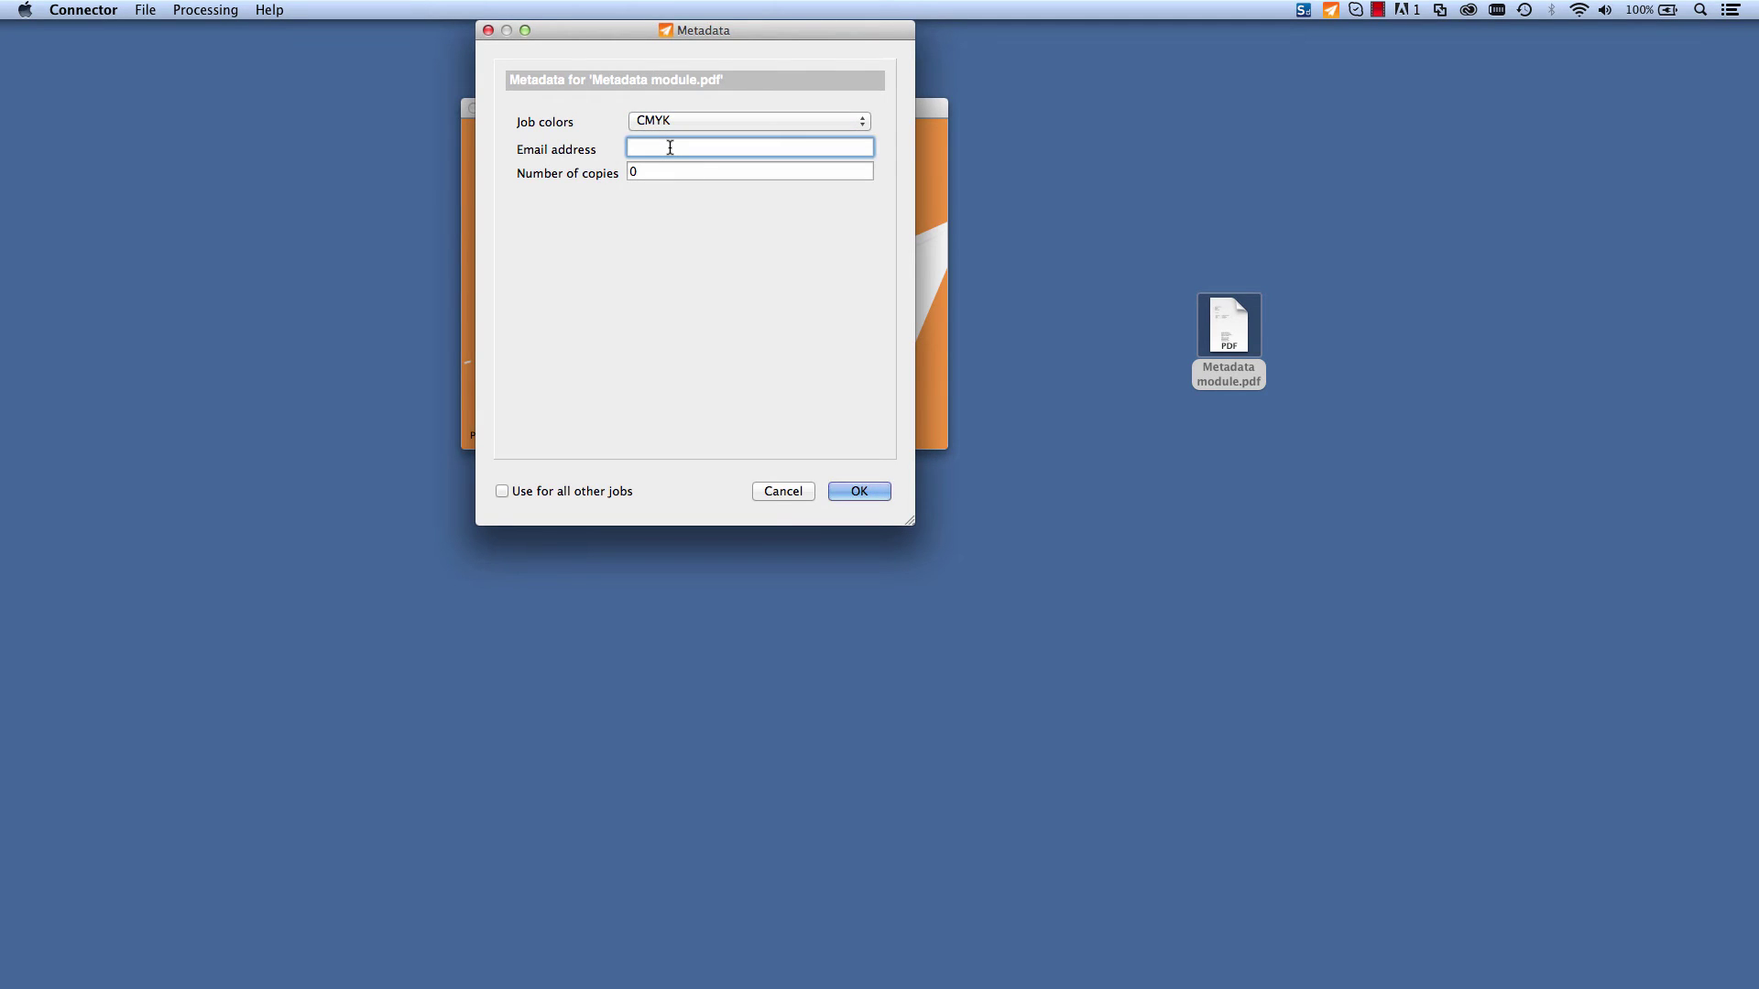
{"action": "key", "text": "Tab"}
{"action": "type", "text": "100"}
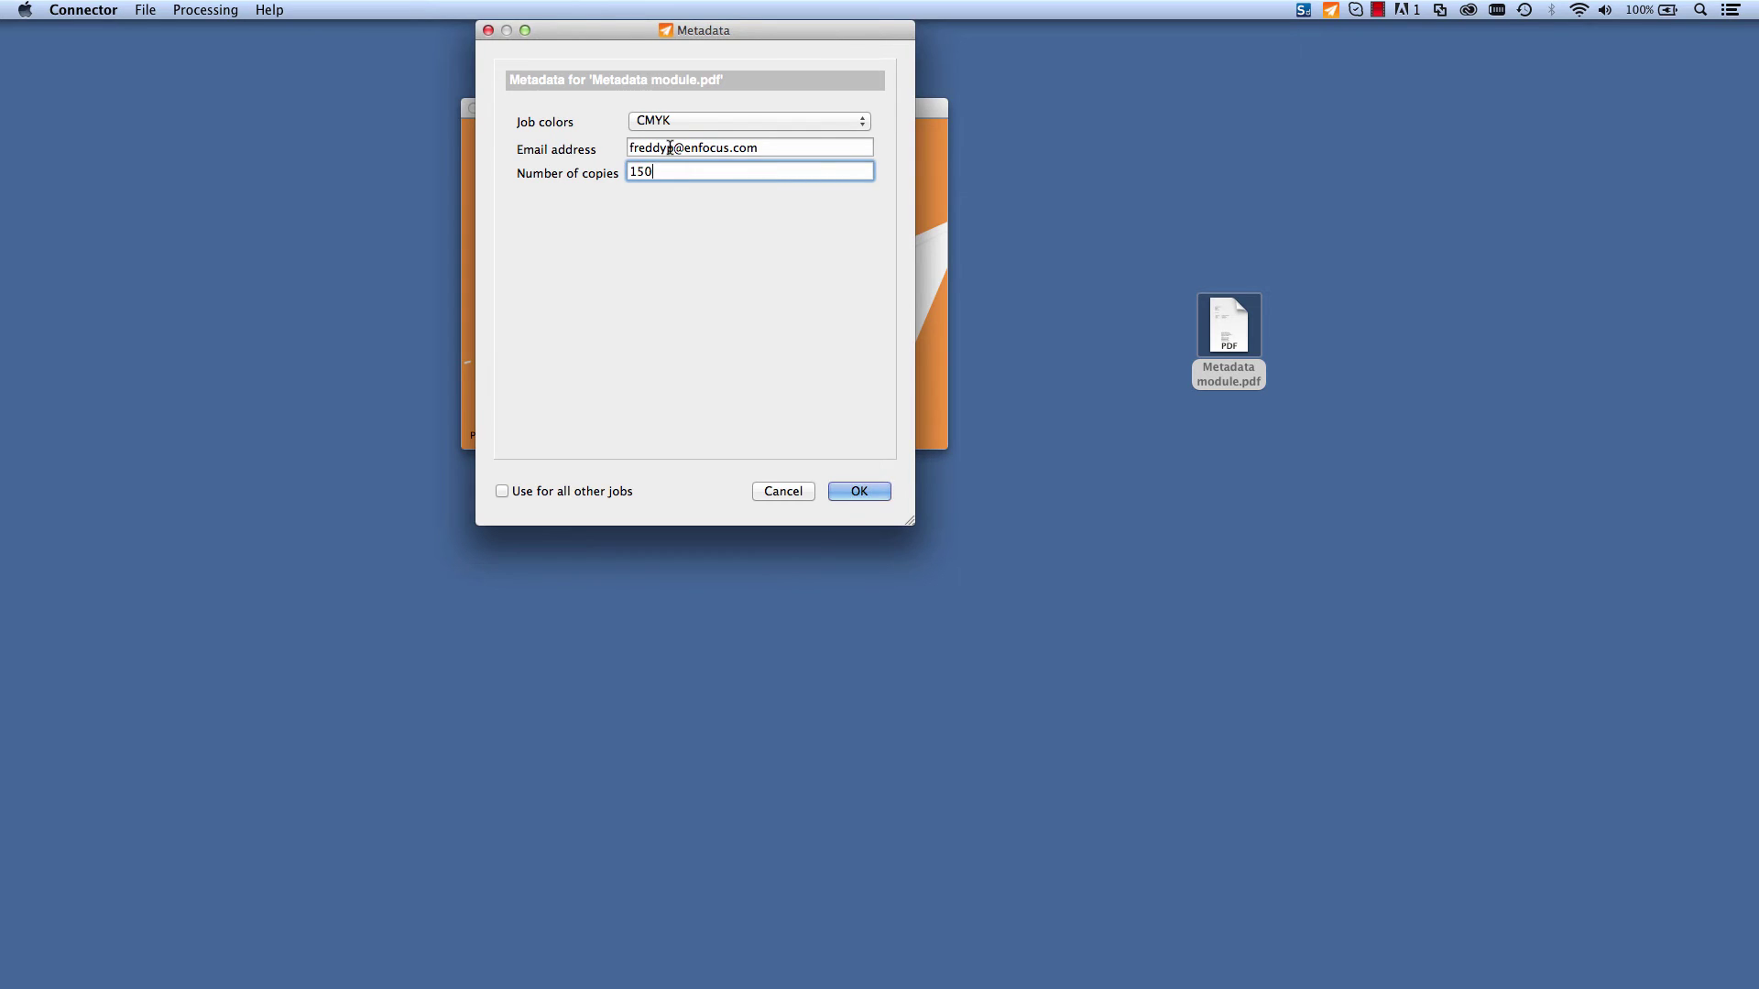
{"action": "left_click", "coordinate": [881, 495]}
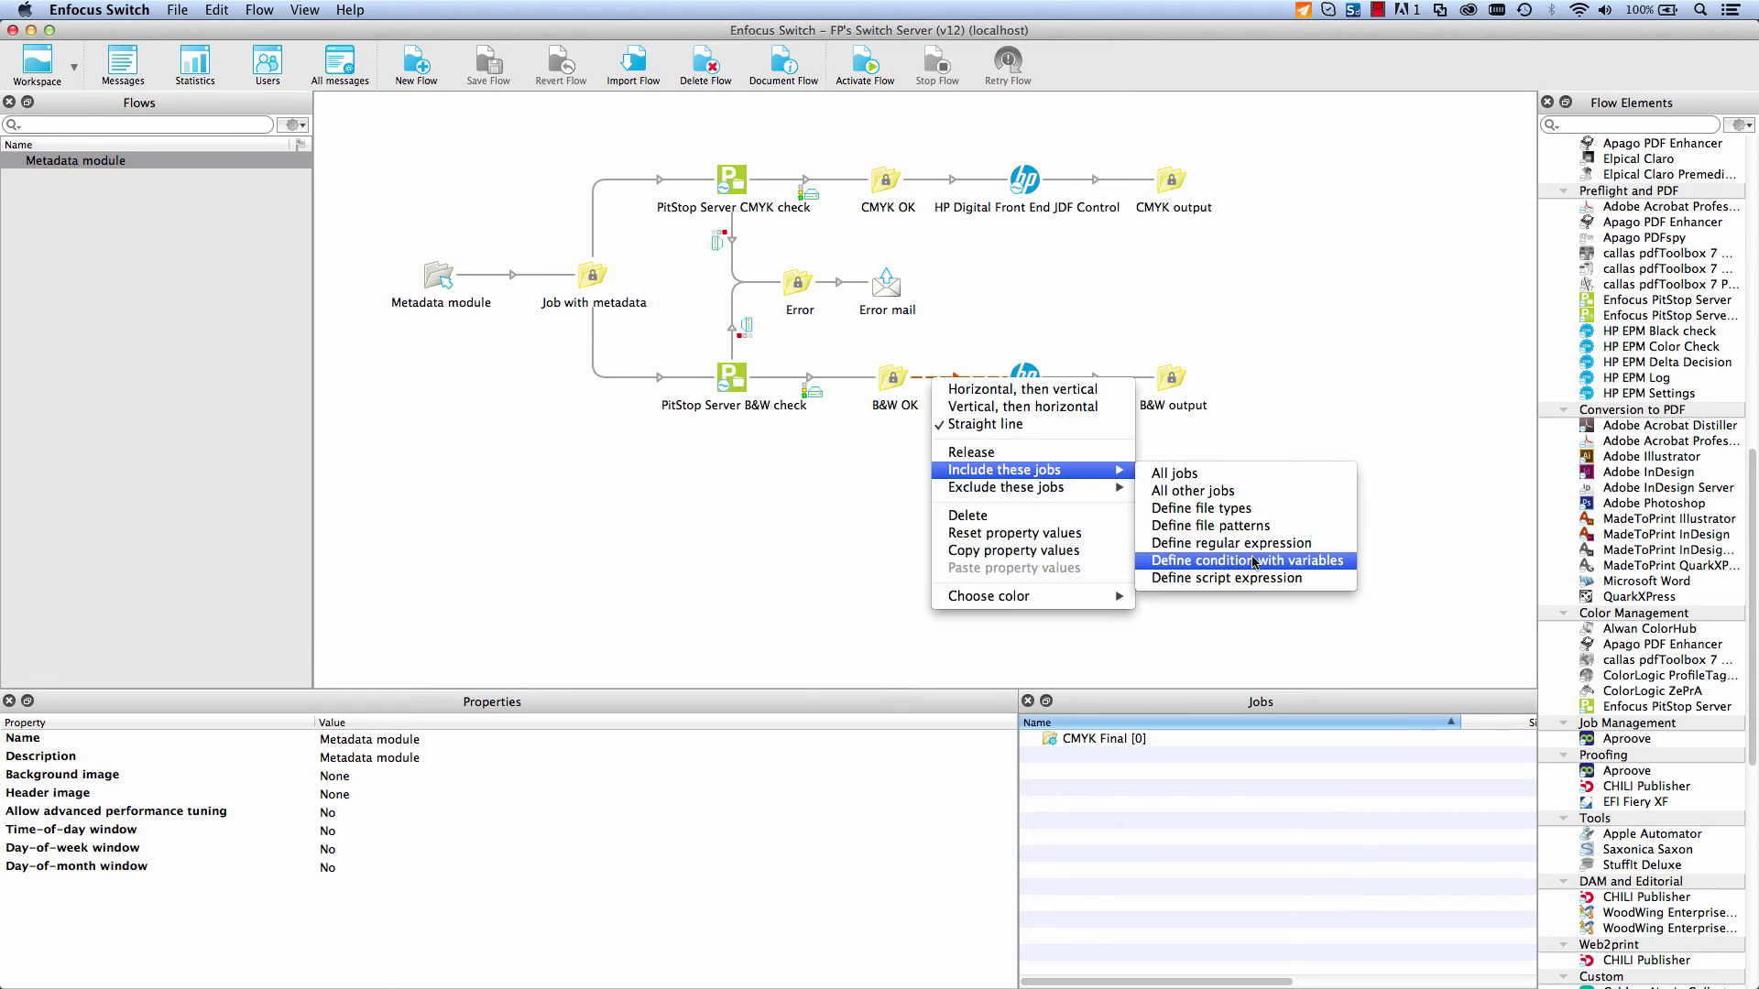
Step: Define an include-jobs condition on the B&W OK connection using the Metadata Text variable
{"action": "left_click", "coordinate": [1218, 558]}
{"action": "left_click", "coordinate": [775, 561]}
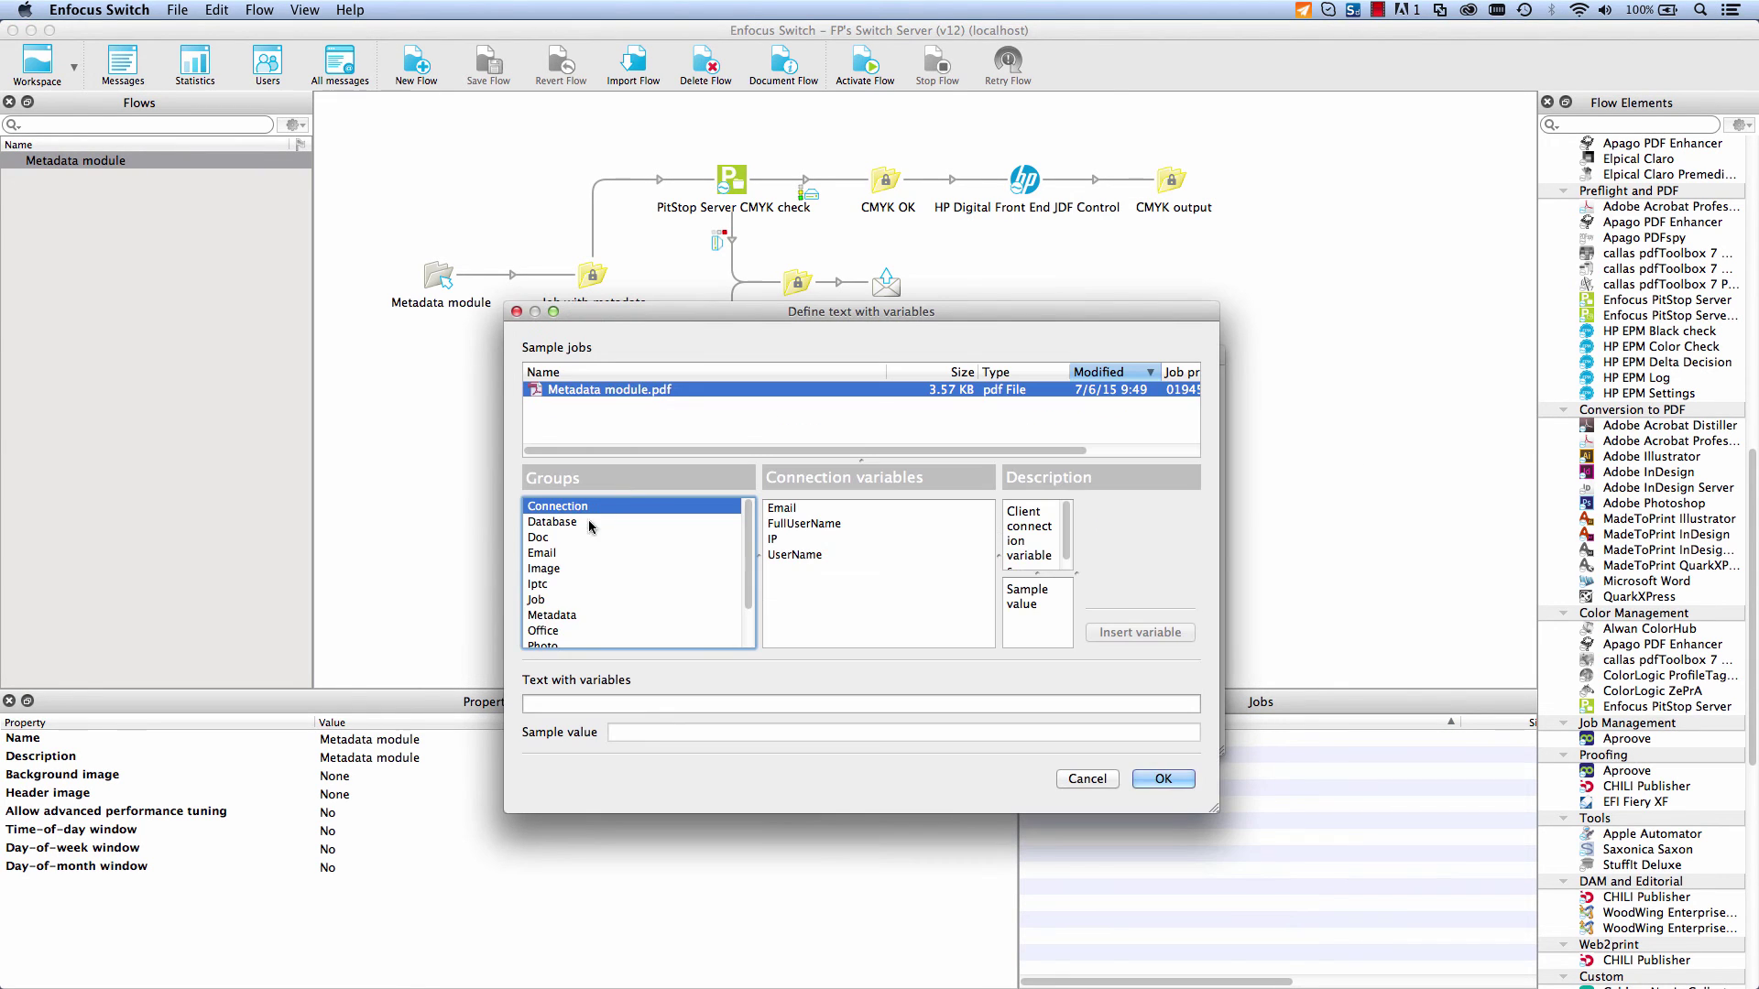
{"action": "left_click", "coordinate": [568, 615]}
{"action": "left_click", "coordinate": [781, 571]}
Step: Build the variable's location path in the External XML report down to EnfocusReport > Report > PreflightResult
{"action": "left_click", "coordinate": [1175, 522]}
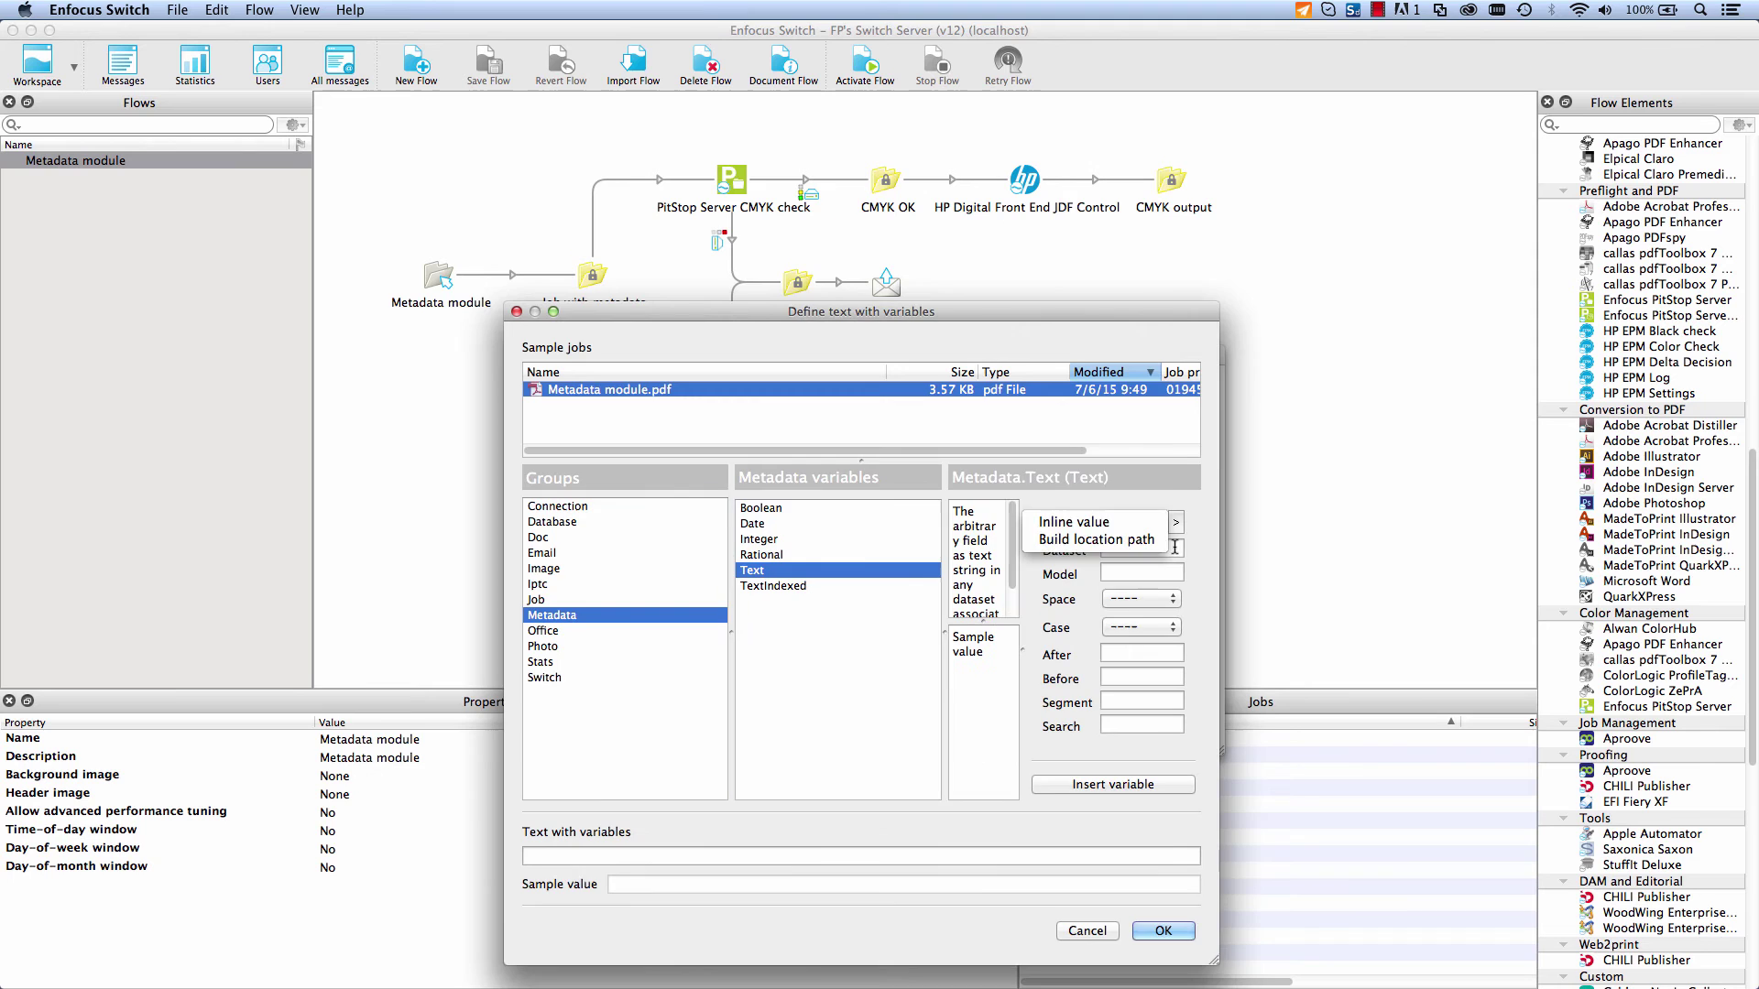
{"action": "left_click", "coordinate": [1072, 539]}
{"action": "left_click", "coordinate": [664, 551]}
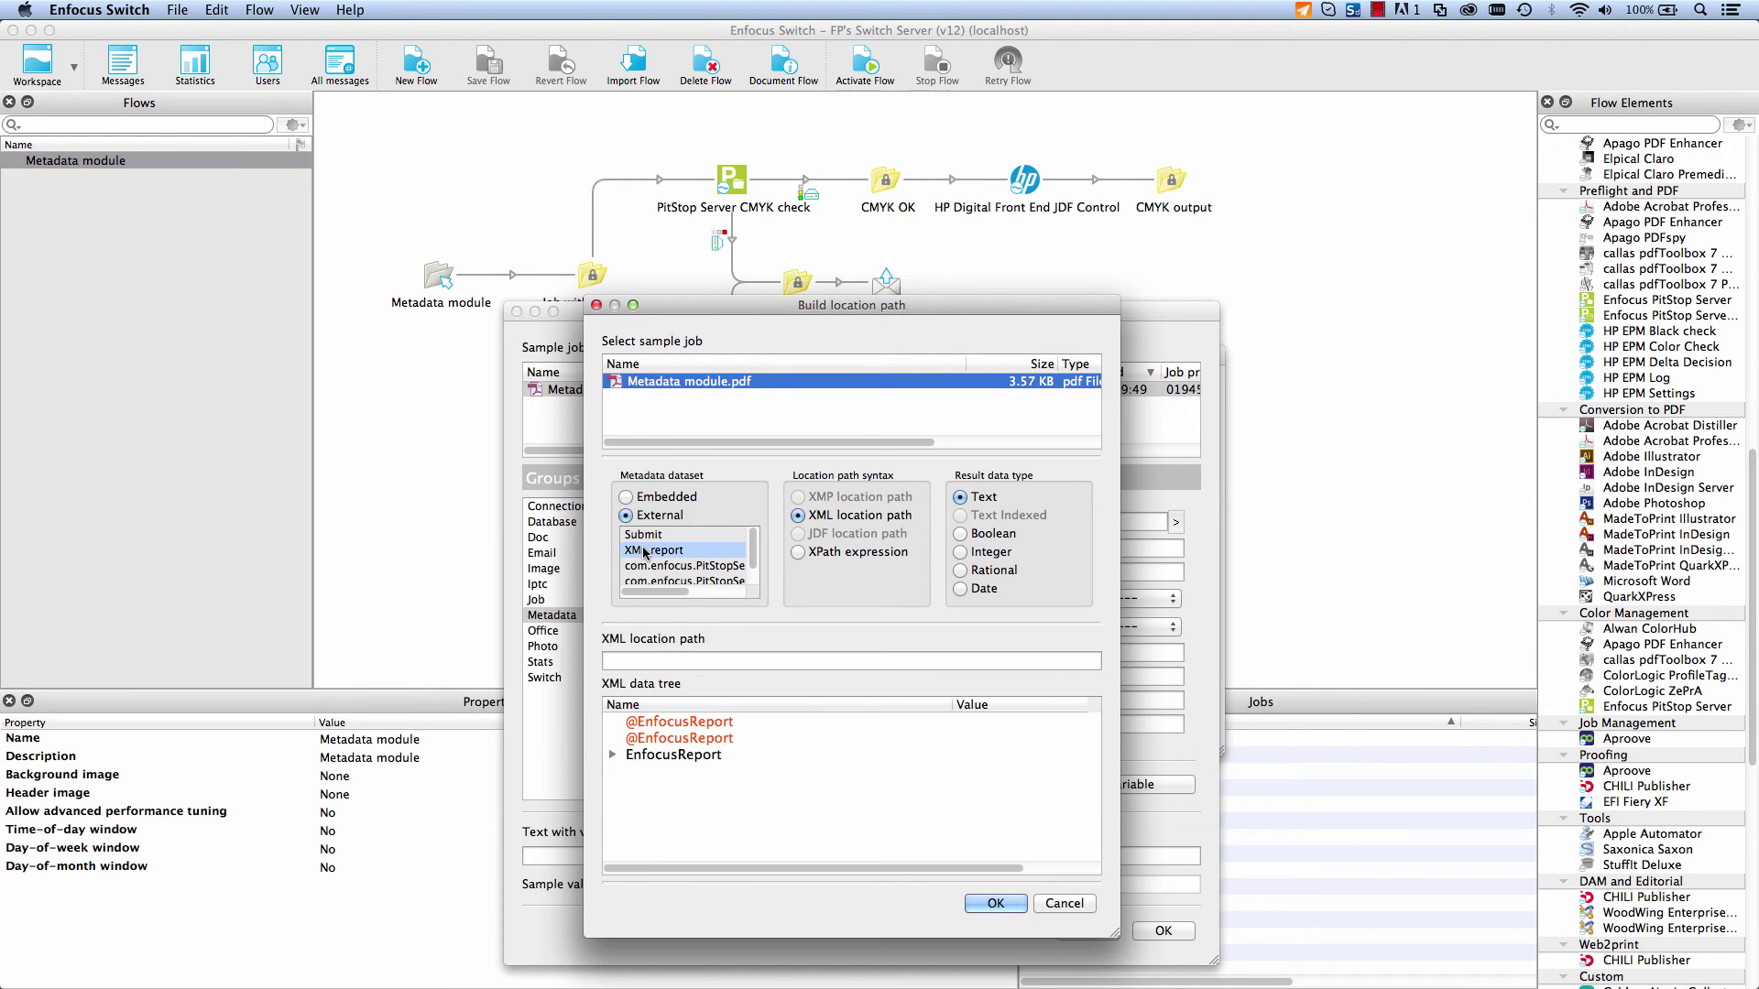
{"action": "left_click", "coordinate": [612, 755]}
{"action": "left_click", "coordinate": [631, 773]}
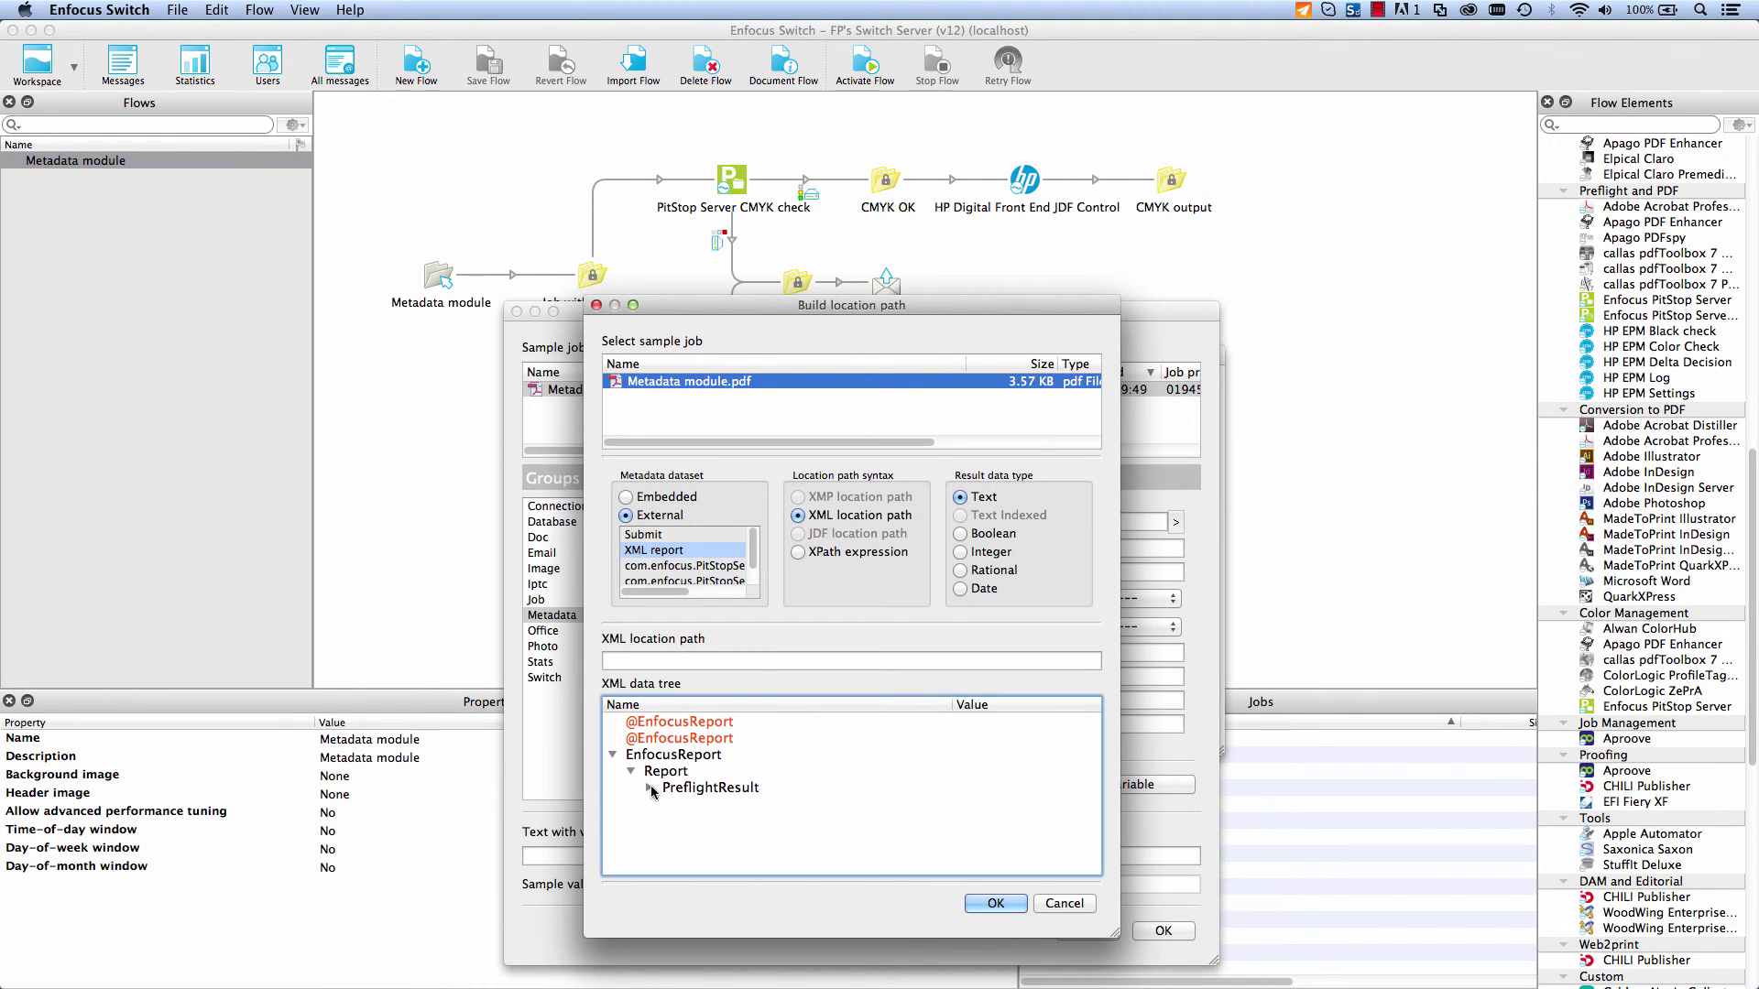
{"action": "left_click", "coordinate": [649, 788]}
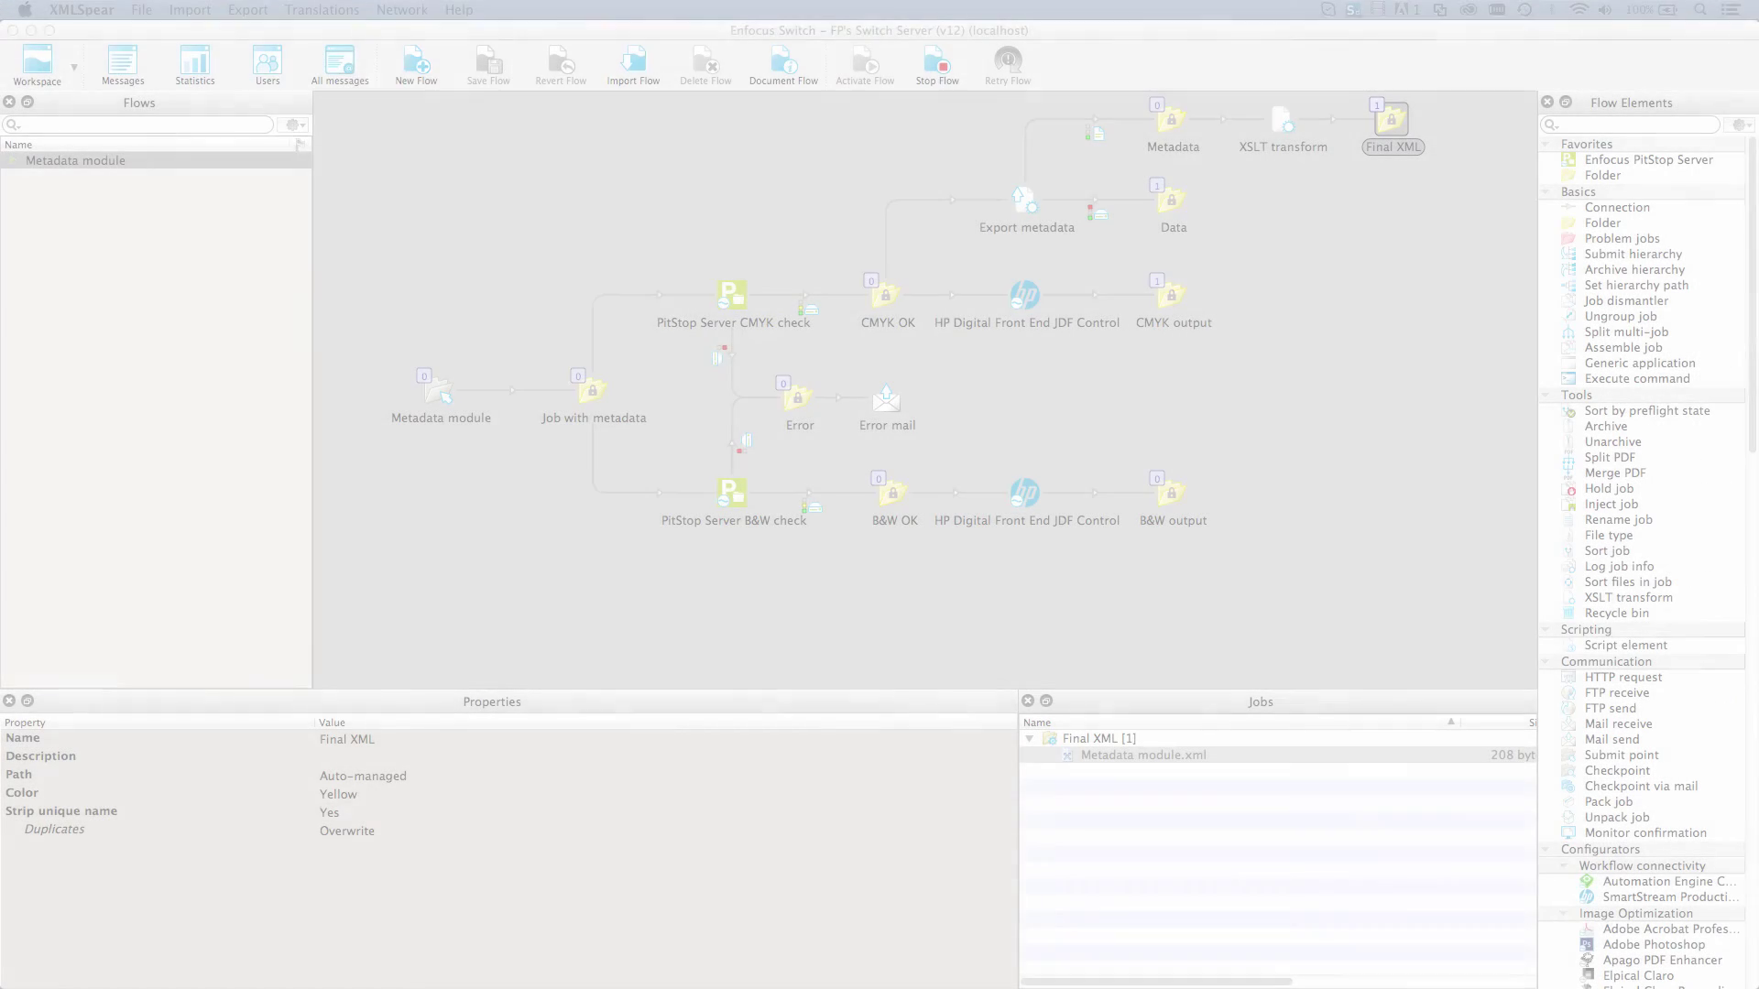